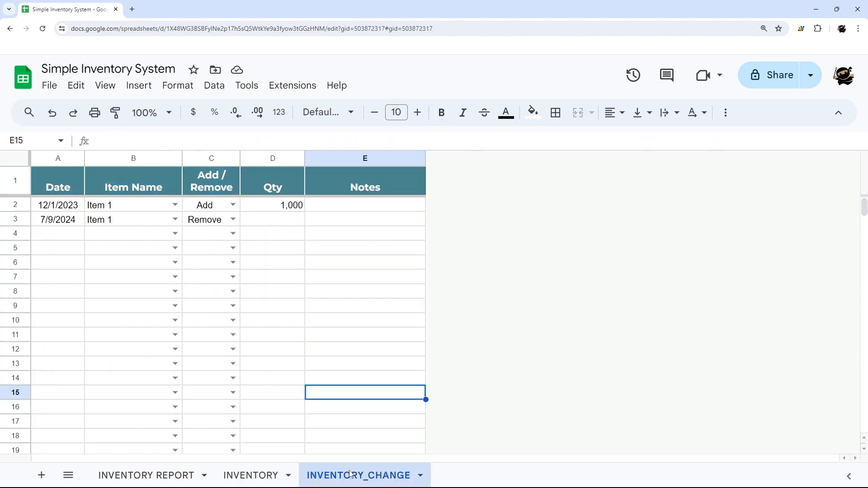
Enter a quantity of 500 for the 7/9/2024 Item 1 Remove entry on the INVENTORY_CHANGE sheet
left_click(271, 221)
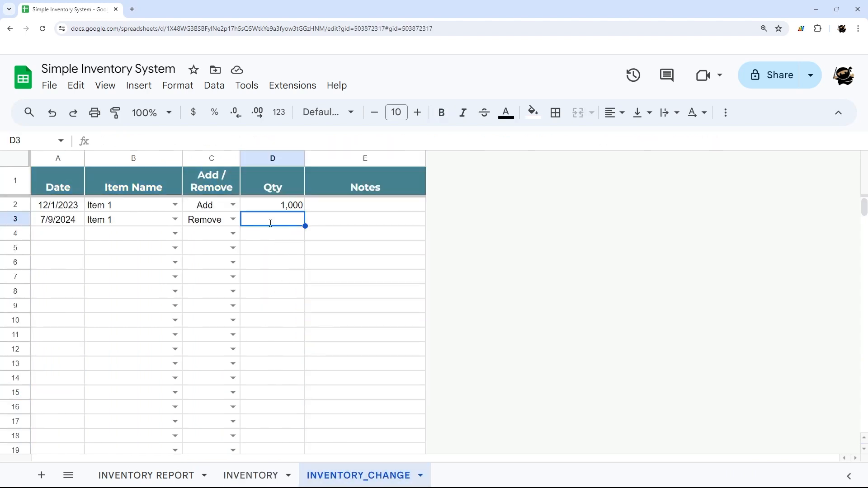
type("500")
key("Return")
Examine the Current Inventory column on the INVENTORY sheet and the monthly item figures on the INVENTORY REPORT sheet
left_click(251, 475)
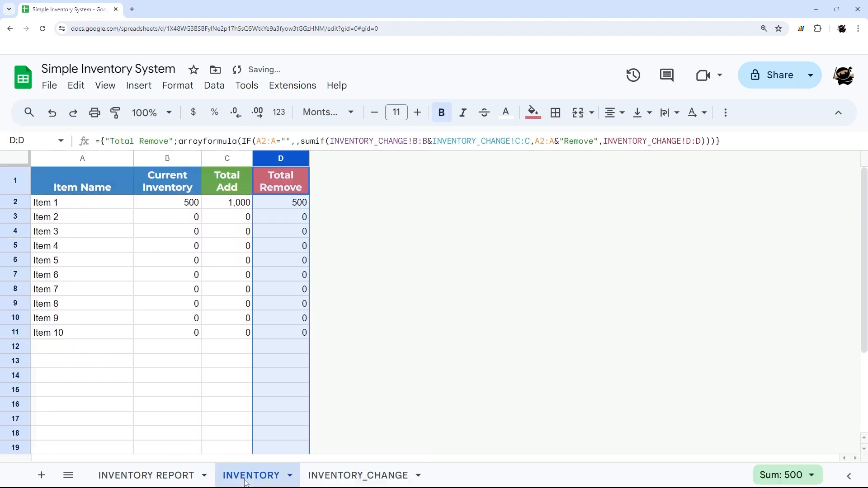
left_click_drag(174, 201, 173, 355)
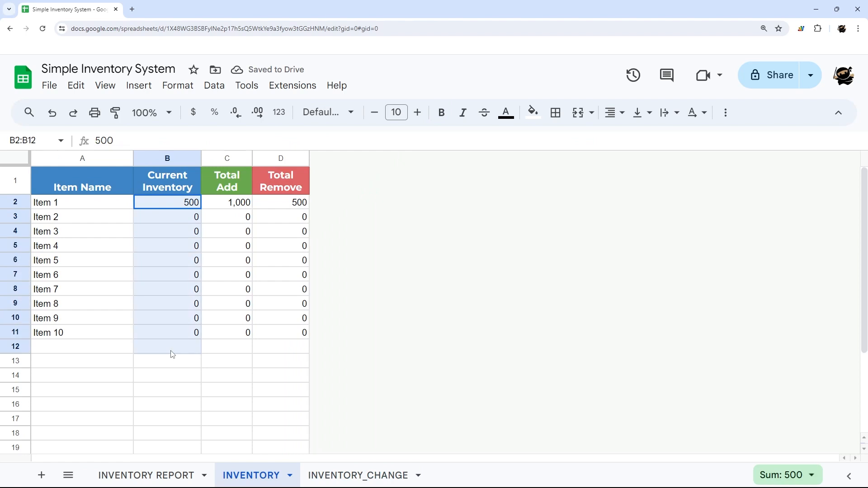
left_click(145, 476)
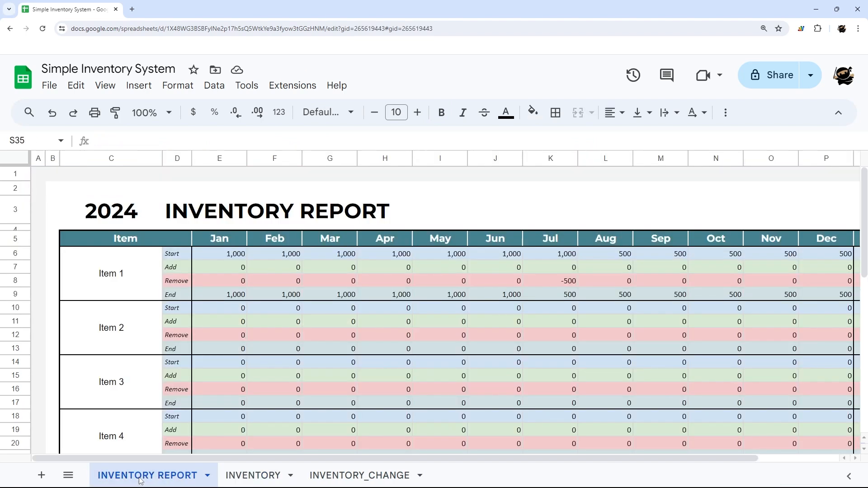
scroll(270, 297, "down", 5)
scroll(270, 297, "up", 5)
scroll(270, 458, "right", 3)
scroll(293, 450, "left", 2)
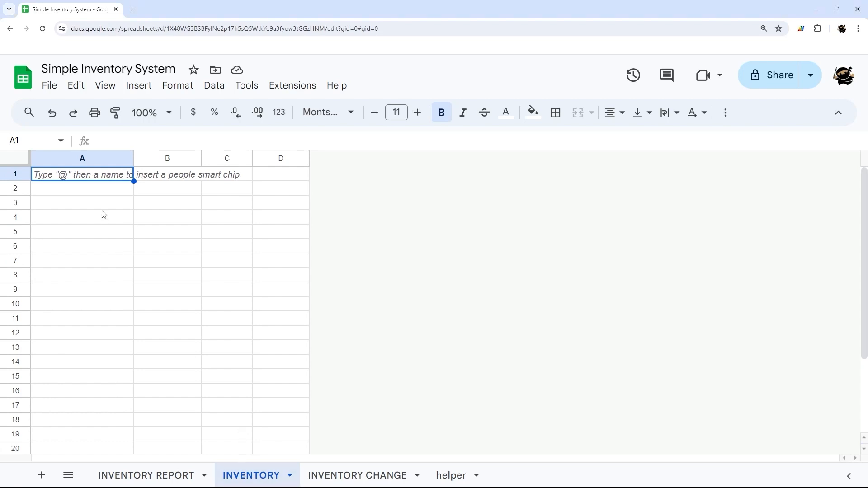
Enter the header Item Name in A1 of the INVENTORY sheet and fill row 1 with blue
double_click(94, 174)
type("Item Name")
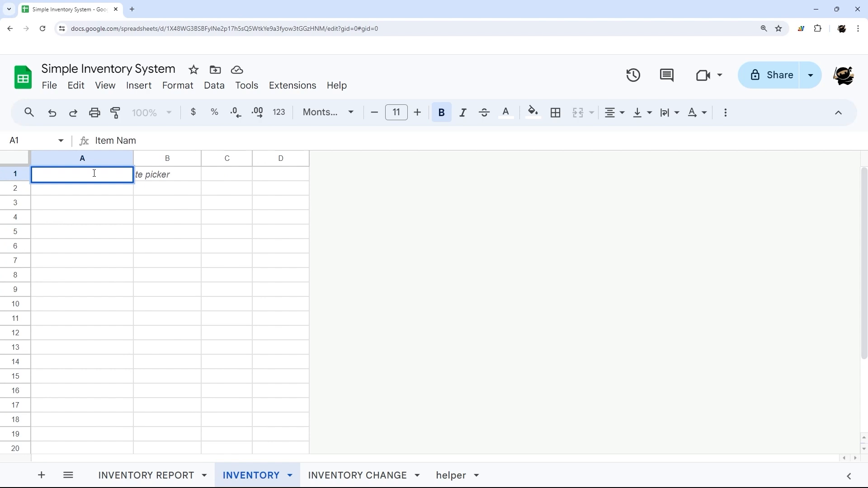
key("Return")
left_click(16, 175)
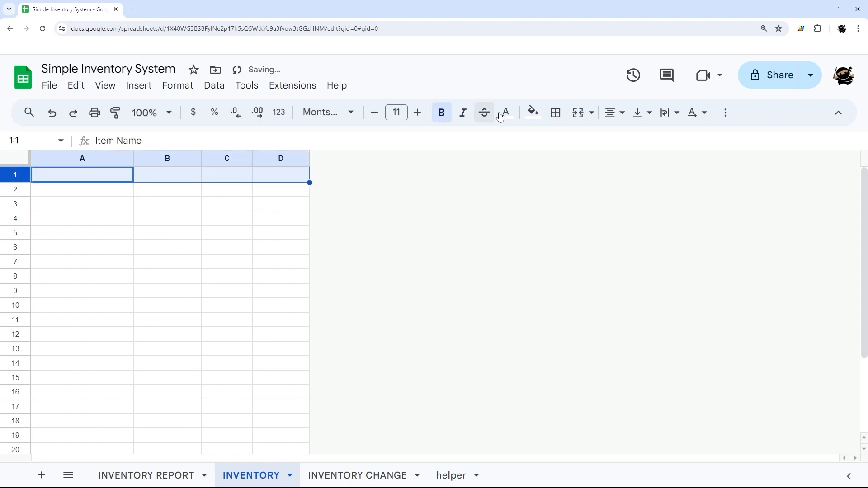
left_click(533, 112)
left_click(639, 238)
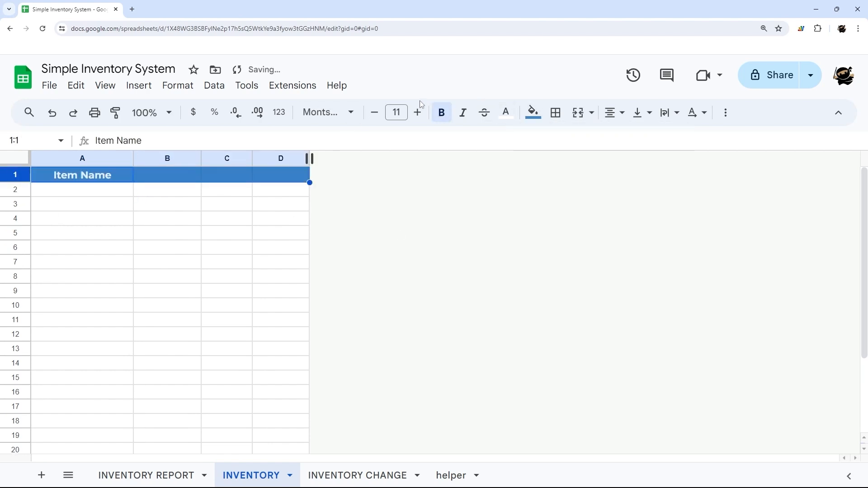
Enter the headers Current Qty, Add and Remove in cells B1 to D1
left_click(108, 176)
left_click(153, 181)
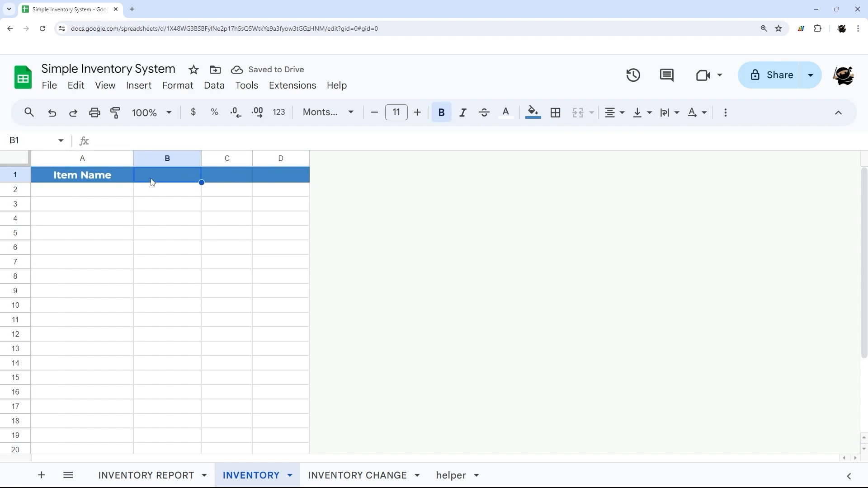
type("Curr")
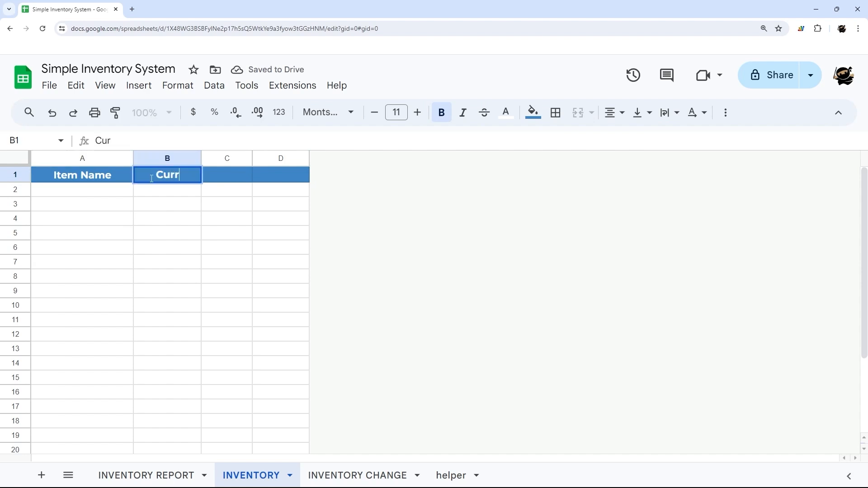
type("ent Qty")
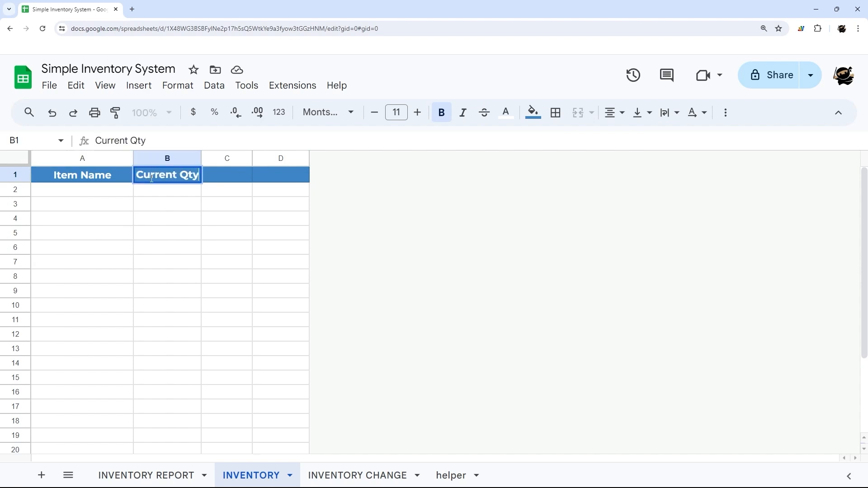
key("Tab")
type("Add")
key("Tab")
type("Remove")
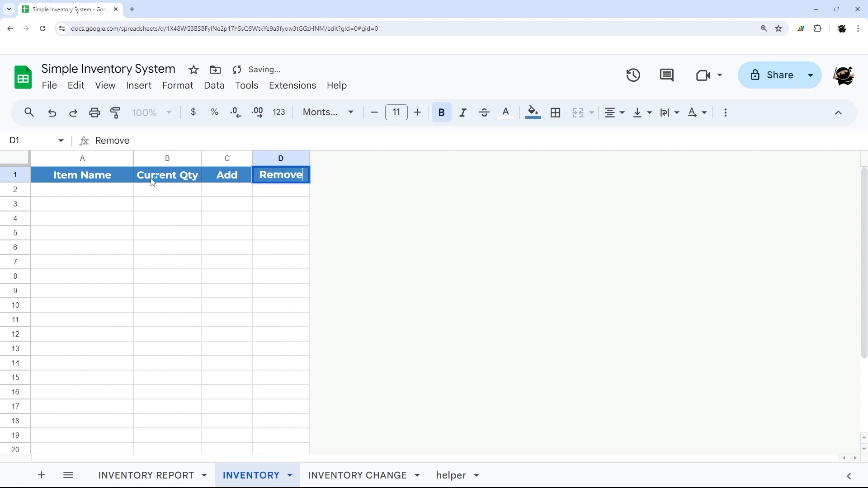
key("Return")
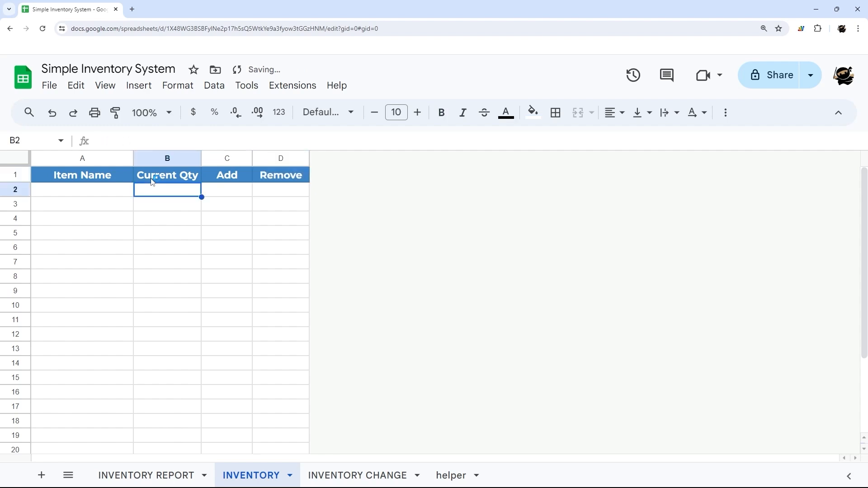
Turn on text wrapping for header row 1 and narrow column B so Current Qty breaks onto two lines
left_click(21, 173)
left_click(675, 114)
left_click(689, 139)
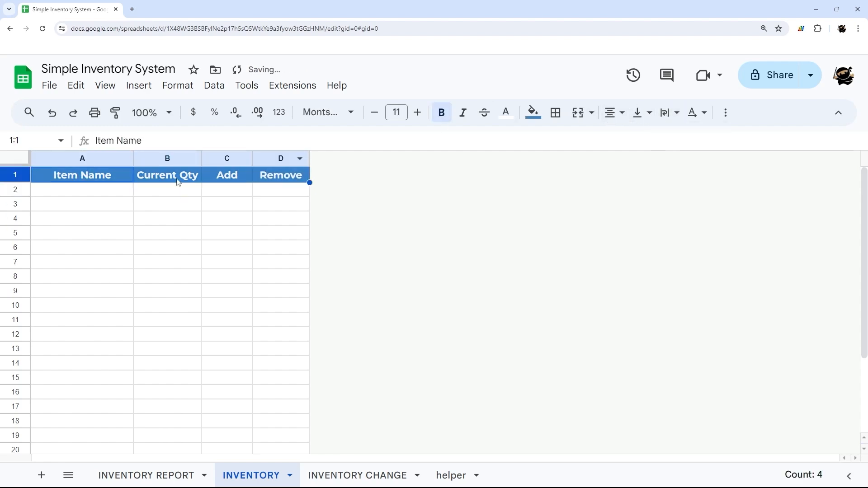
left_click_drag(201, 159, 192, 159)
Fill the Add header cell with green and the Remove header cell with red
left_click(229, 189)
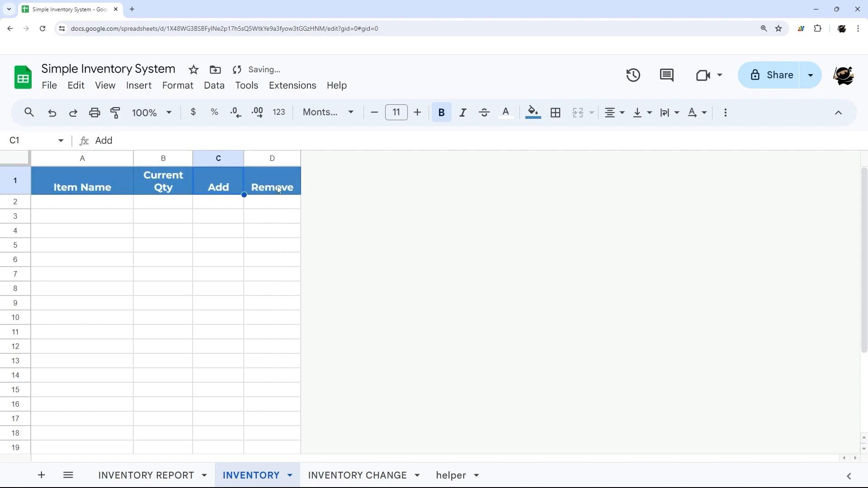
left_click(534, 112)
left_click(593, 228)
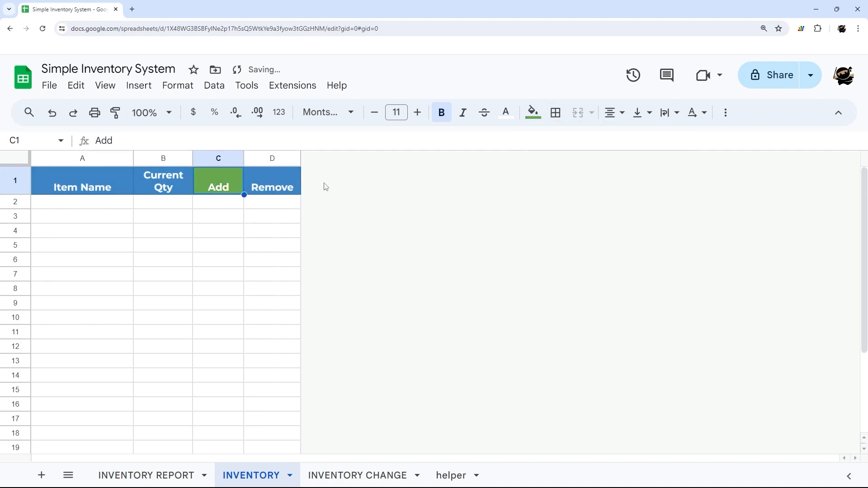
left_click(276, 183)
left_click(533, 112)
left_click(550, 224)
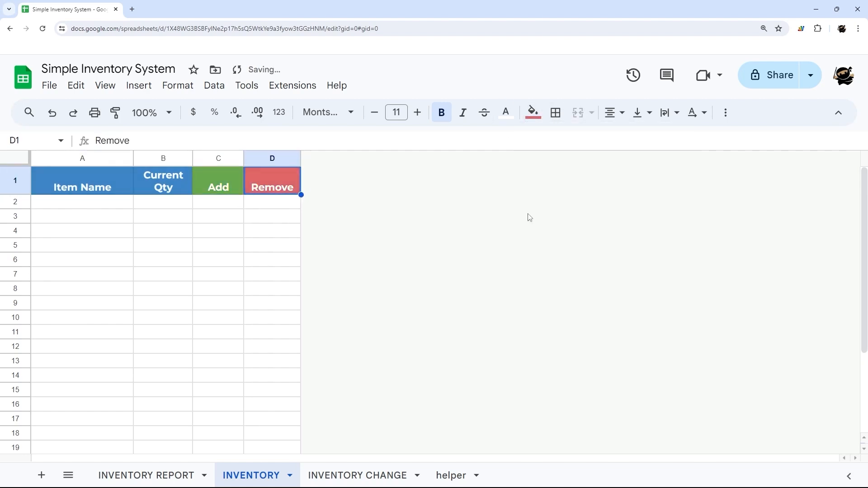
left_click(363, 264)
Enter Item 1 and Item 2 under Item Name and extend the series down to Item 10 in A11
left_click(98, 203)
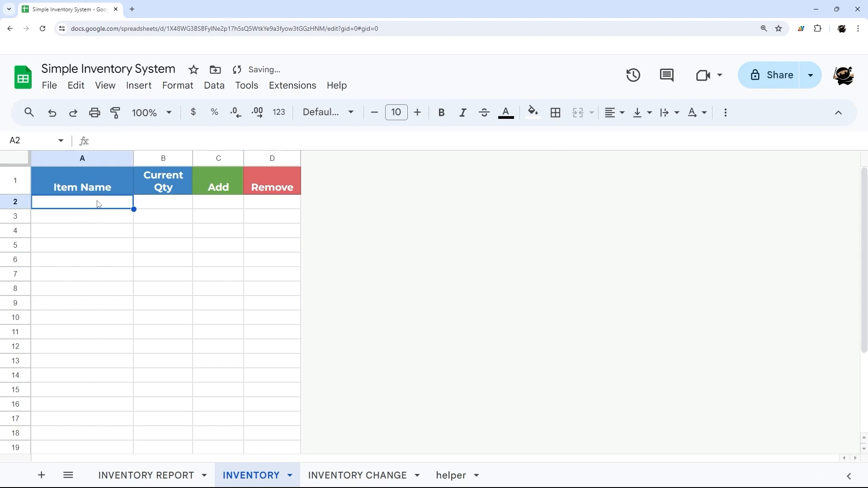
type("Item 1")
key("Return")
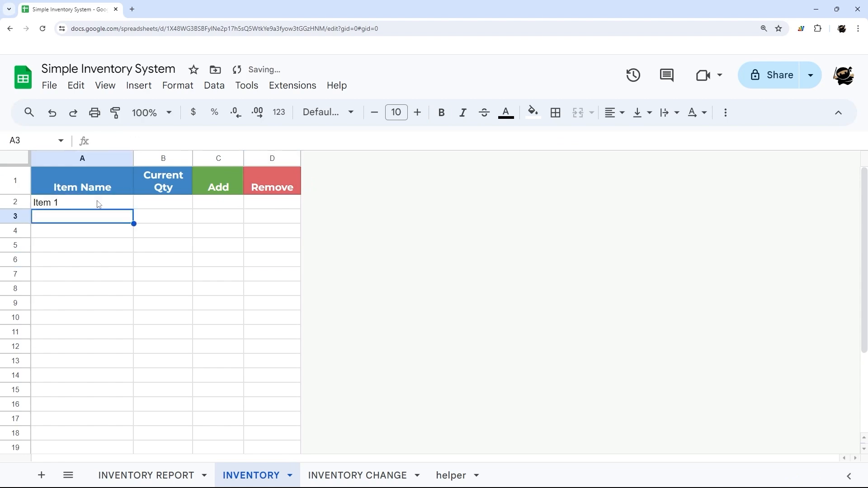
type("Item 2")
key("Return")
left_click_drag(98, 204, 134, 340)
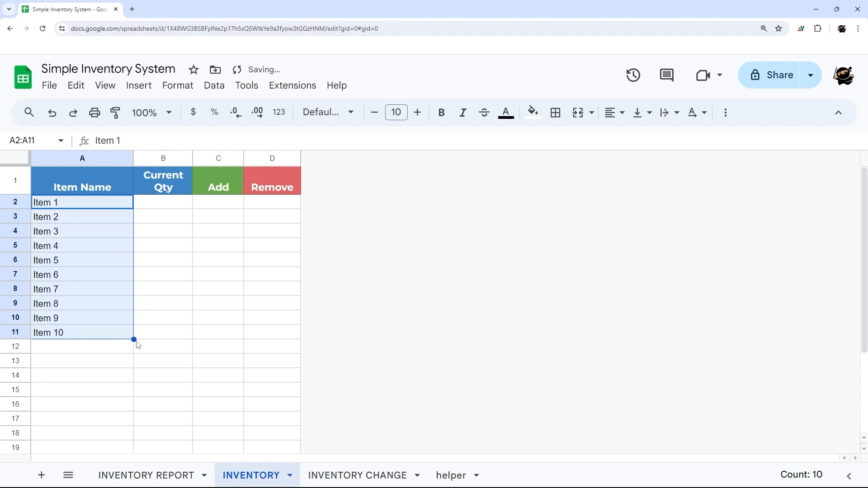
left_click(83, 334)
scroll(113, 330, "down", 3)
scroll(83, 271, "up", 3)
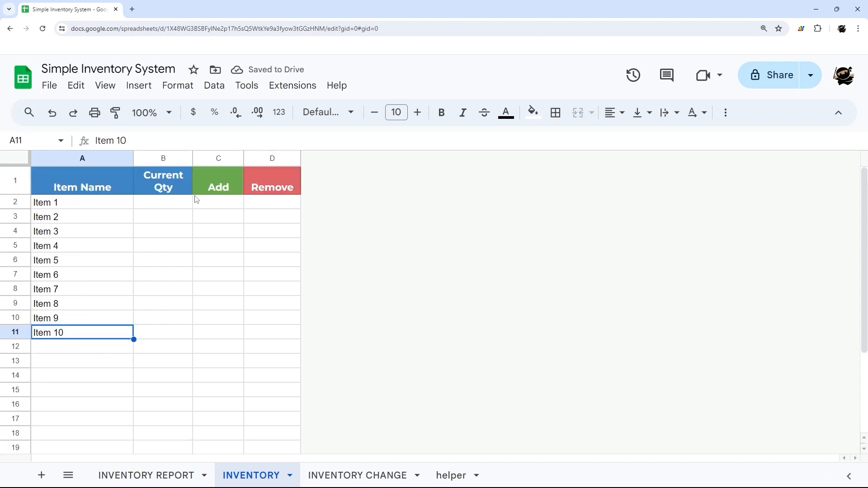
left_click_drag(168, 189, 292, 191)
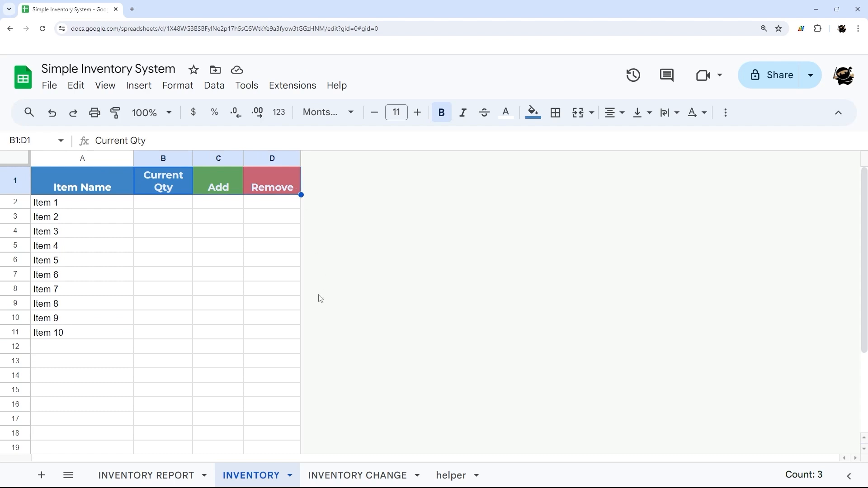
Rename the INVENTORY CHANGE sheet as INVENTORY_LOG
left_click(354, 481)
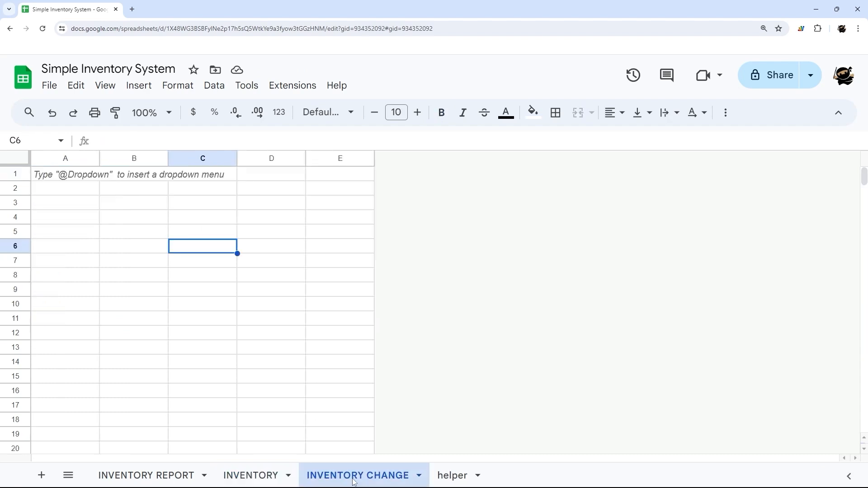
right_click(355, 476)
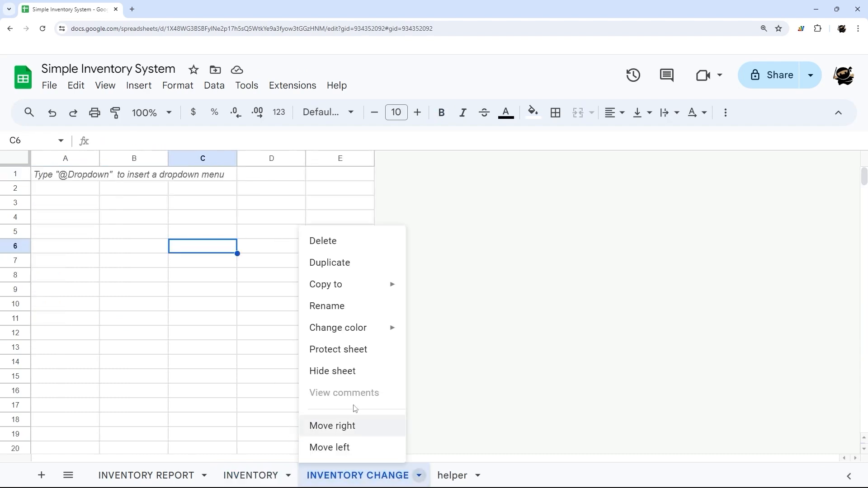
left_click(330, 307)
key("Home")
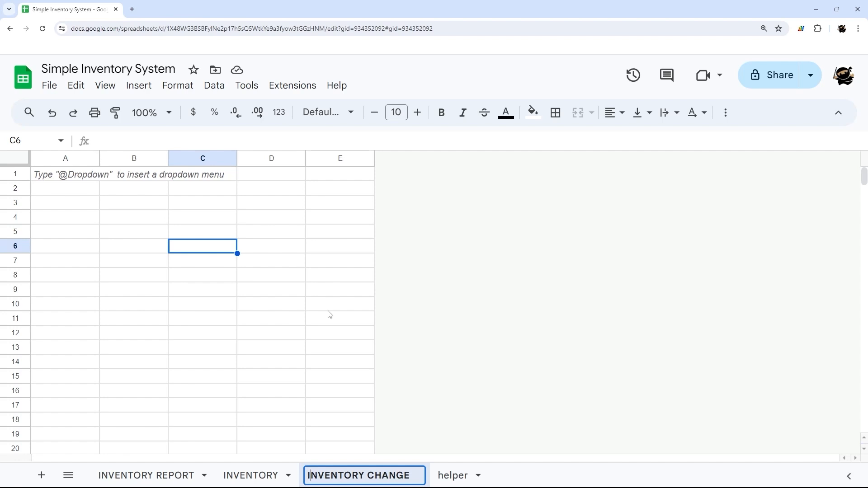
key("shift+End")
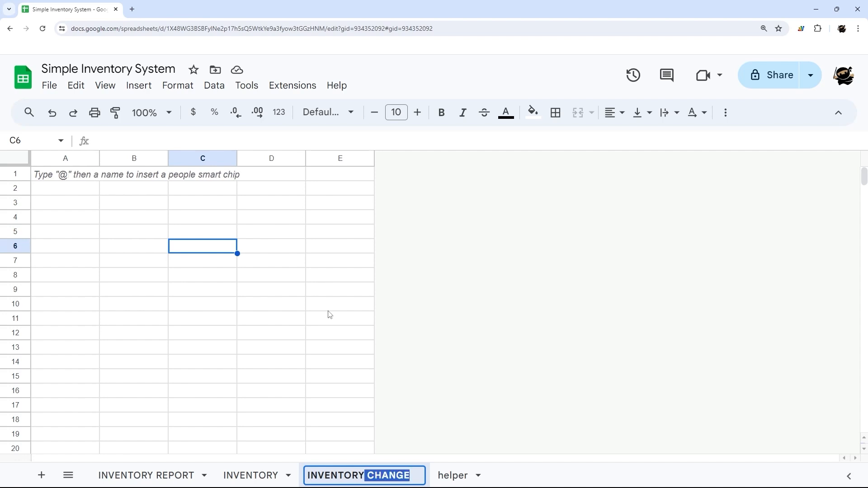
type("_LOG")
key("Return")
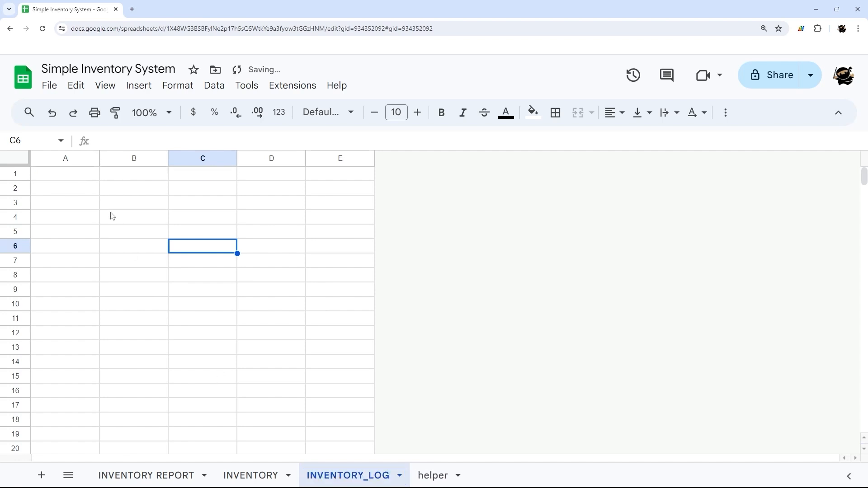
Enter the headers Date, Item Name, Add / Remove, Qty and Notes in cells A1 to E1 of INVENTORY_LOG
left_click(58, 179)
type("Date")
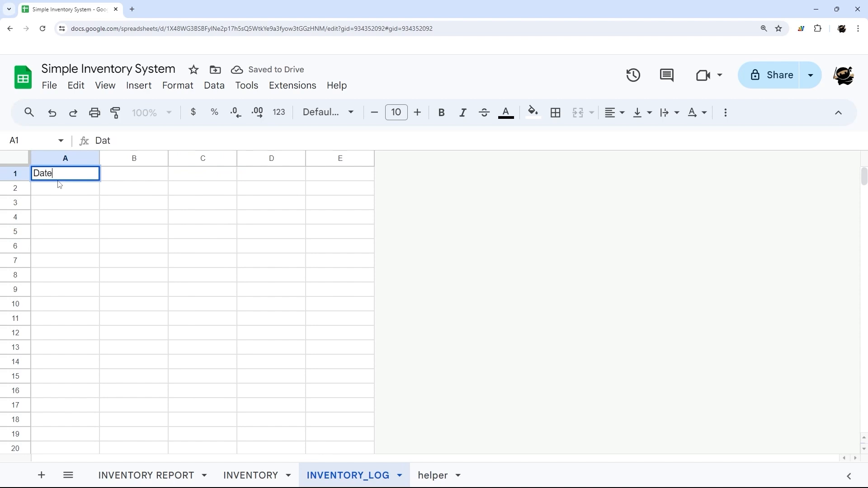
key("Tab")
type("It")
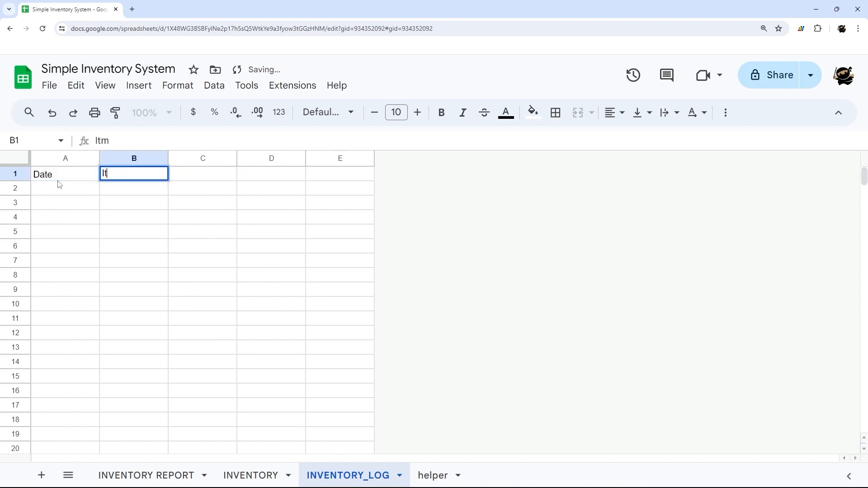
type("em Name")
key("Tab")
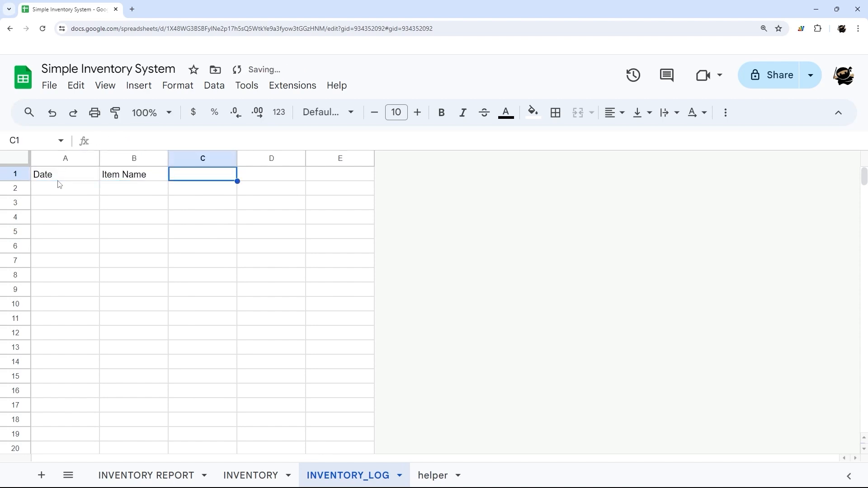
type("Add / Remov")
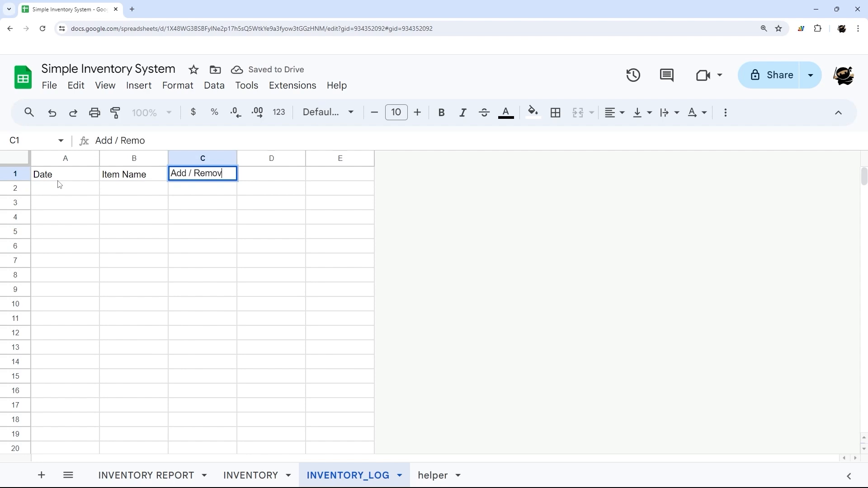
type("e")
key("Tab")
type("Qt")
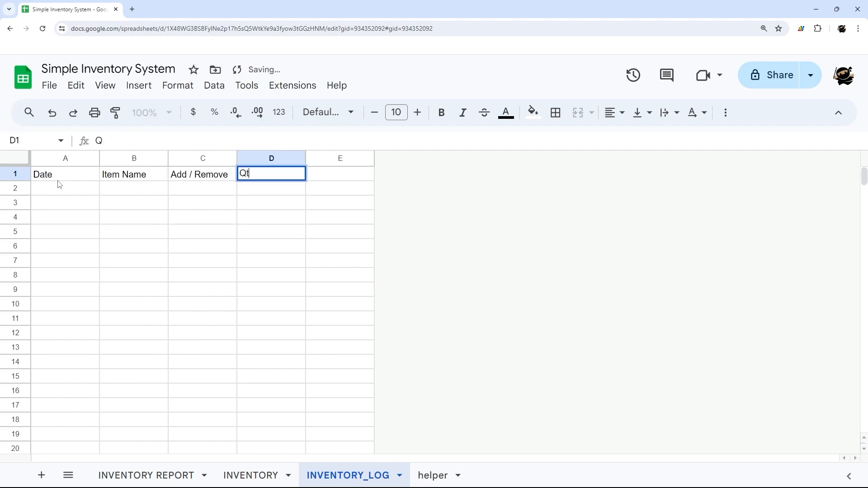
key("Tab")
type("N")
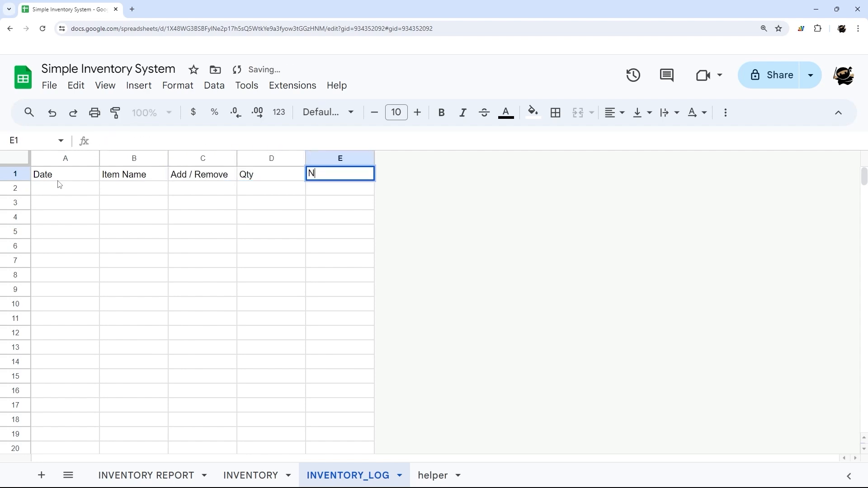
type("otes")
key("Return")
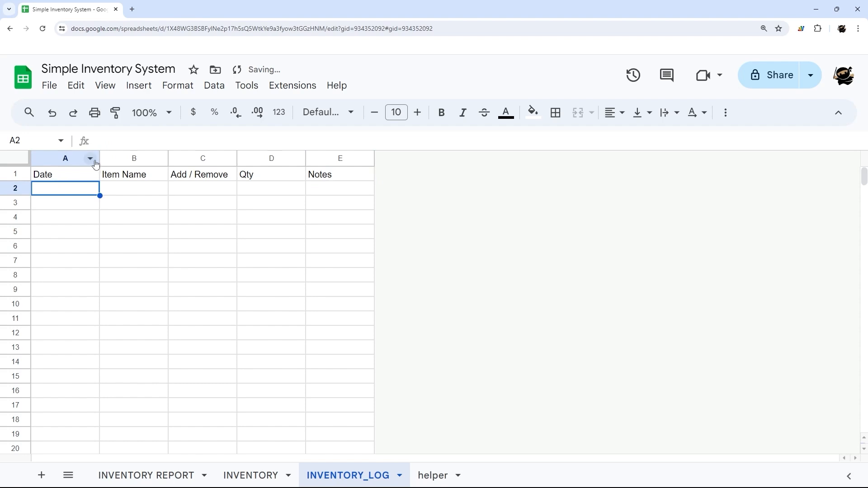
Narrow the Date column and give header row 1 a dark teal fill with white text
left_click_drag(99, 158, 83, 161)
left_click(17, 175)
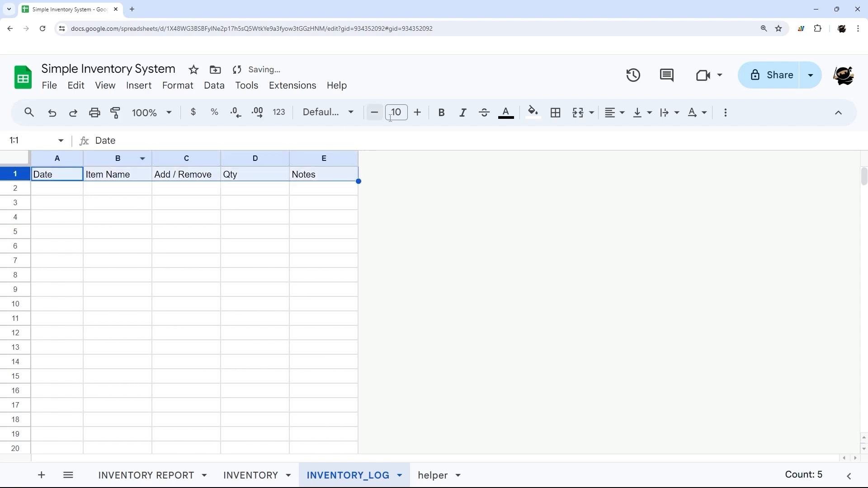
left_click(533, 112)
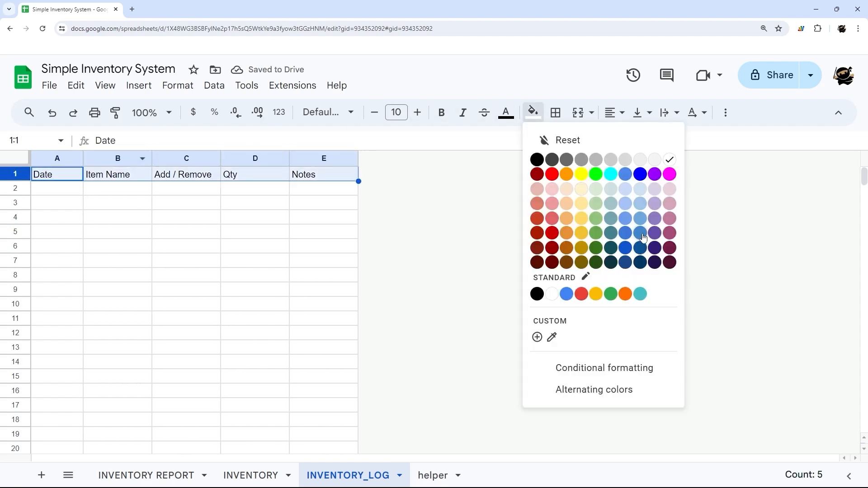
left_click(610, 233)
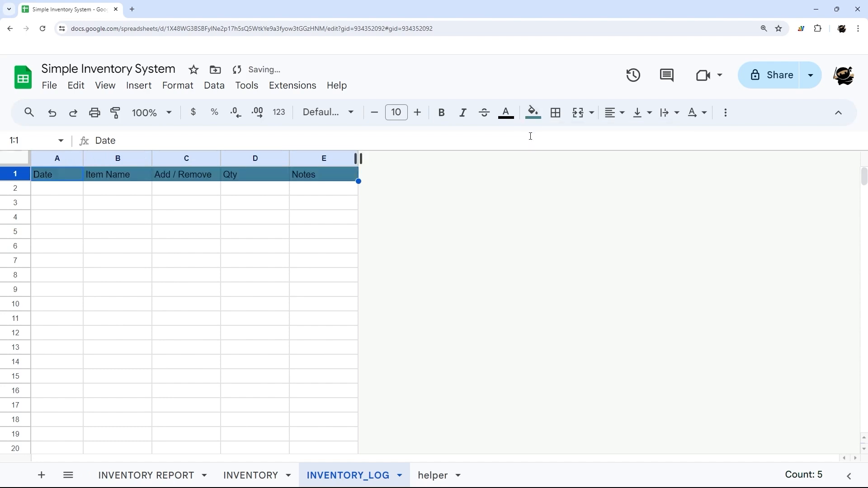
left_click(506, 112)
left_click(642, 160)
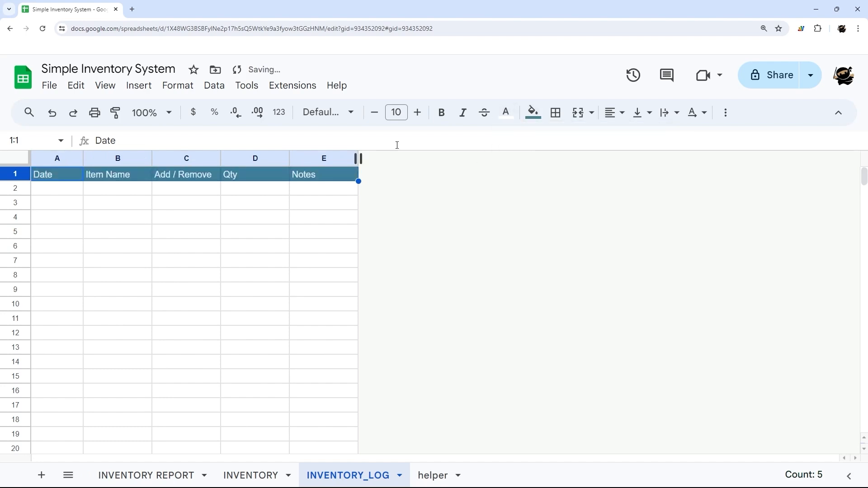
Set the header row's font to Montserrat and make it bold
left_click(339, 111)
left_click(346, 284)
left_click(333, 112)
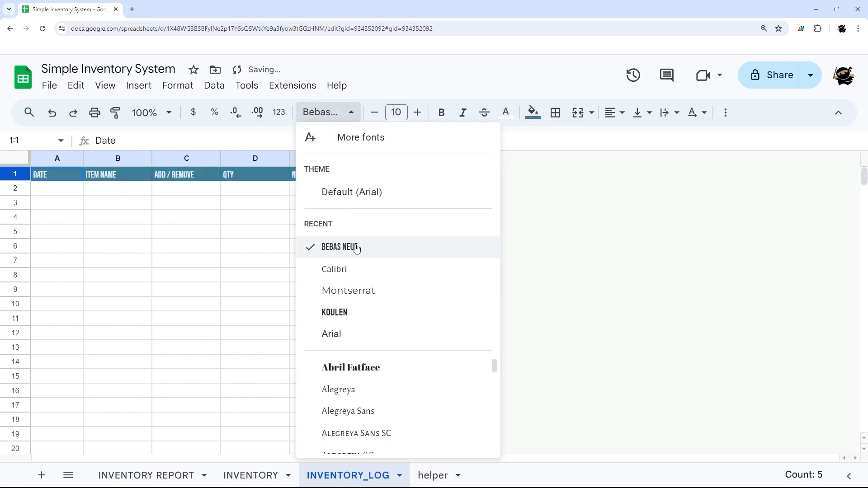
left_click(348, 295)
left_click(442, 112)
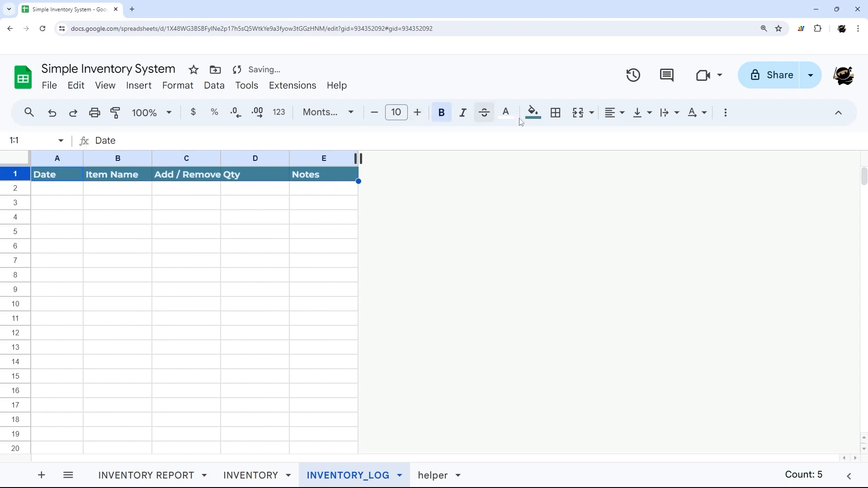
Center the header row's text horizontally and turn on text wrapping
left_click(615, 112)
left_click(635, 139)
left_click(669, 113)
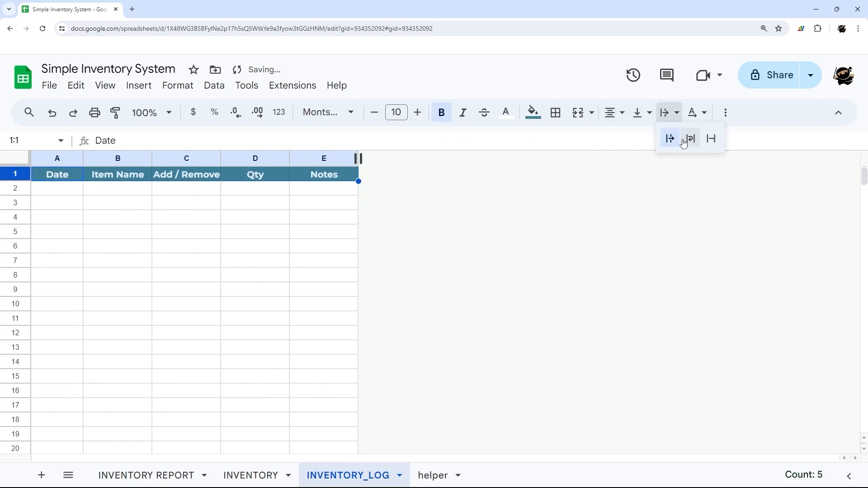
left_click(688, 138)
Narrow the Add / Remove column slightly and widen the Notes column to more than double its width
left_click(228, 185)
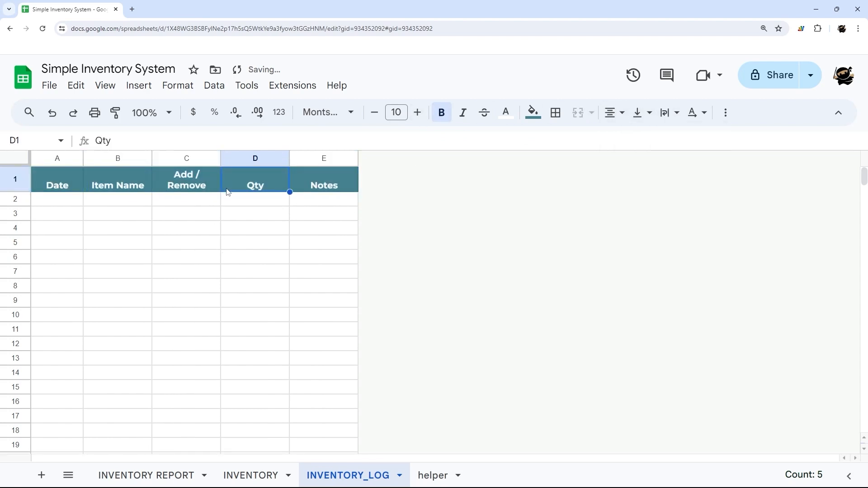
left_click_drag(219, 159, 209, 158)
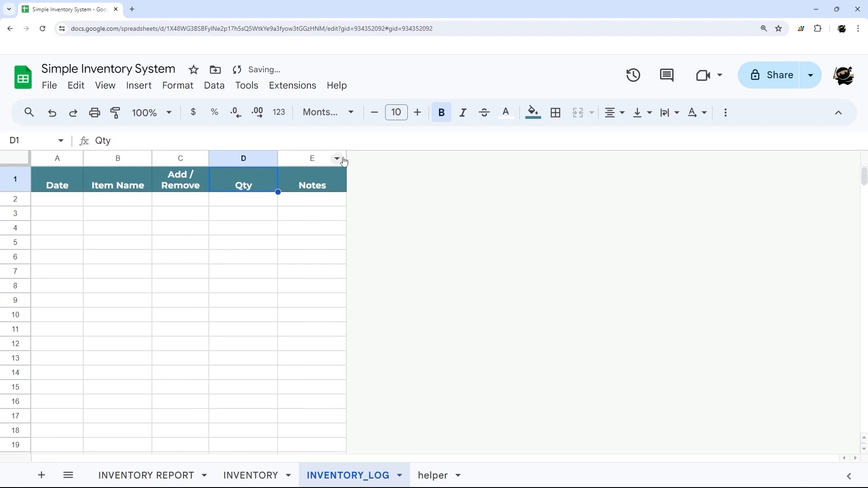
left_click_drag(347, 159, 457, 158)
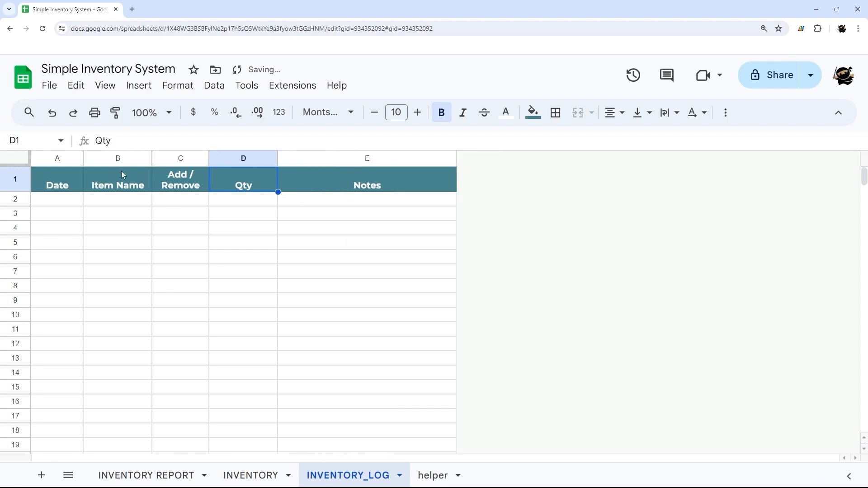
Add a data validation rule to A2:A1000 that requires a valid date and rejects invalid input
left_click(60, 158)
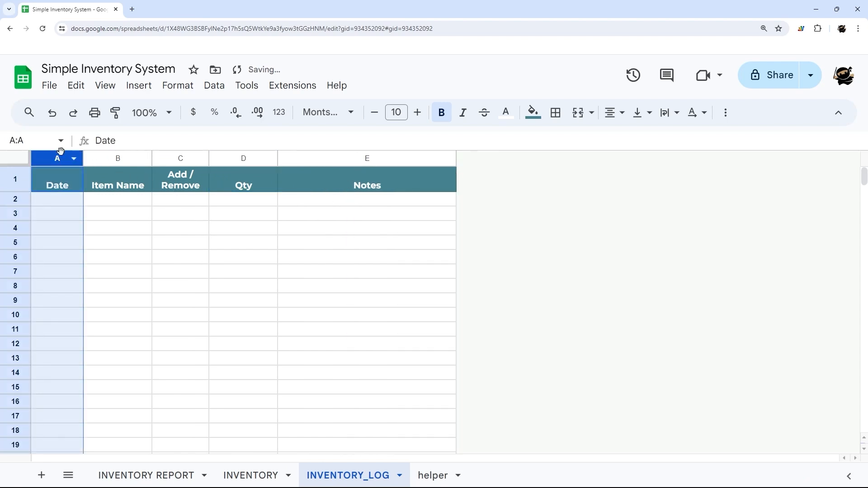
left_click(52, 178, "ctrl")
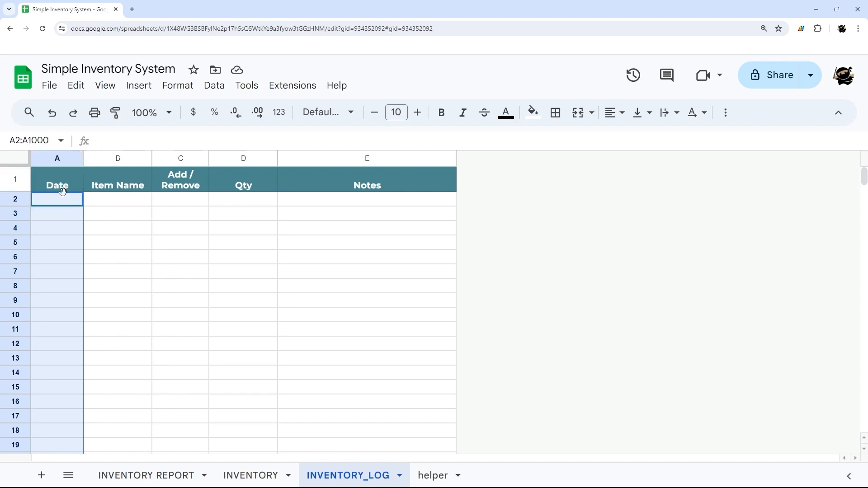
left_click(61, 161)
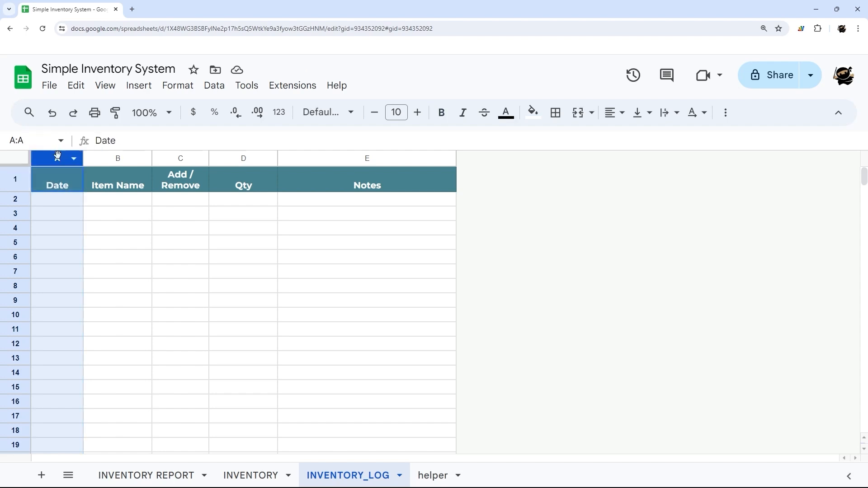
left_click(52, 180, "ctrl")
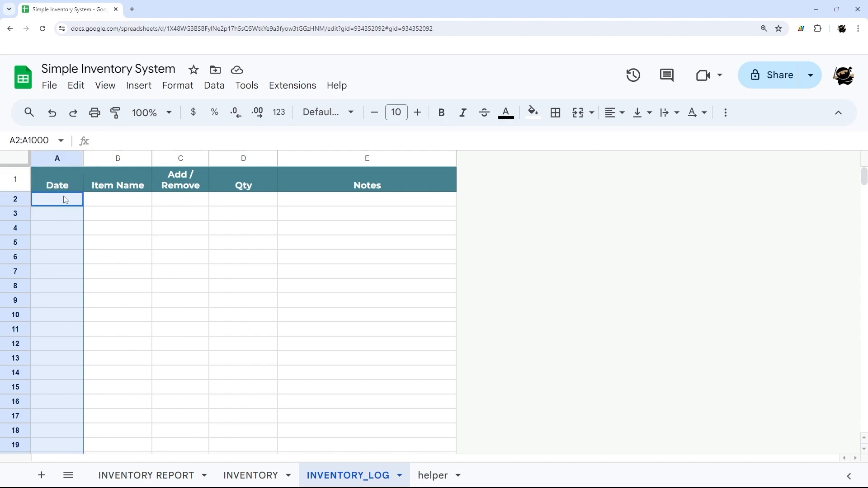
right_click(57, 225)
scroll(126, 430, "down", 2)
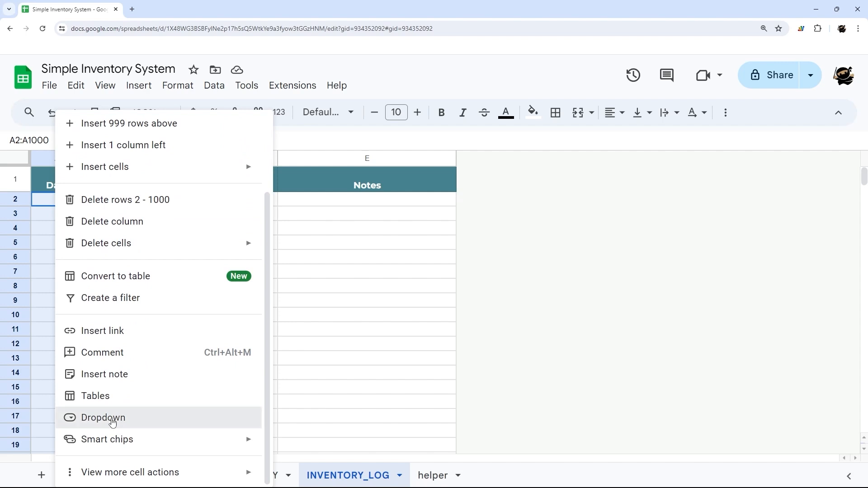
left_click(113, 423)
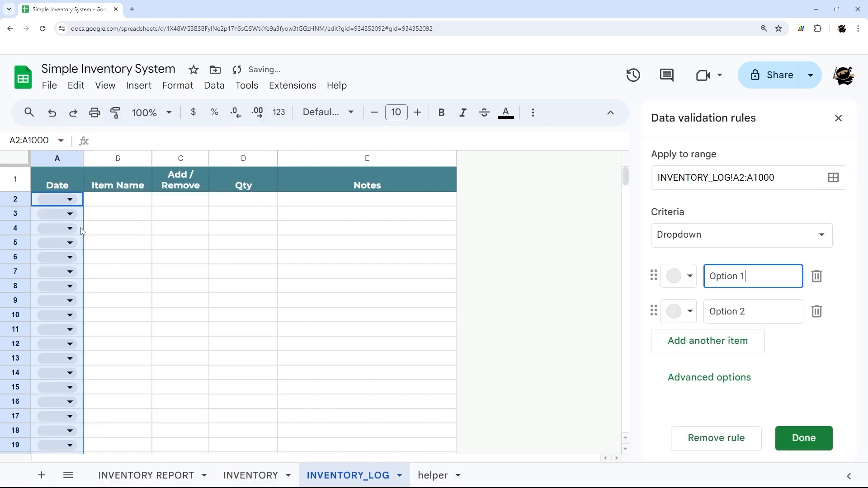
left_click(689, 237)
left_click(702, 406)
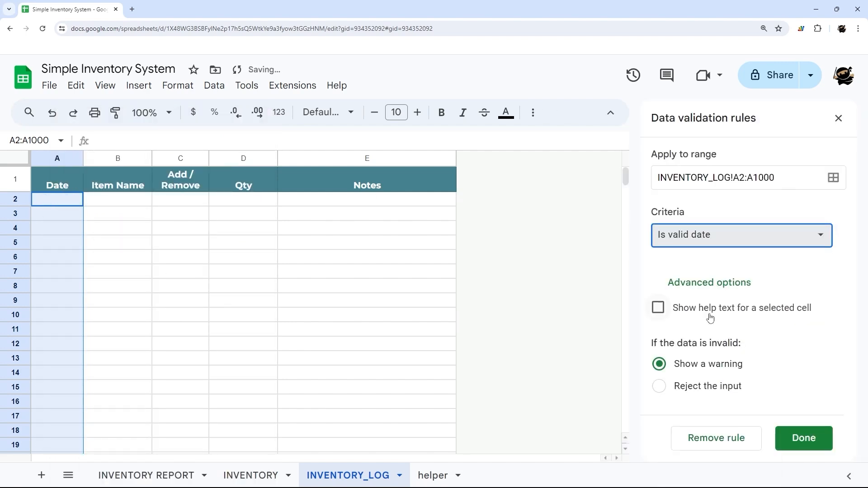
left_click(713, 393)
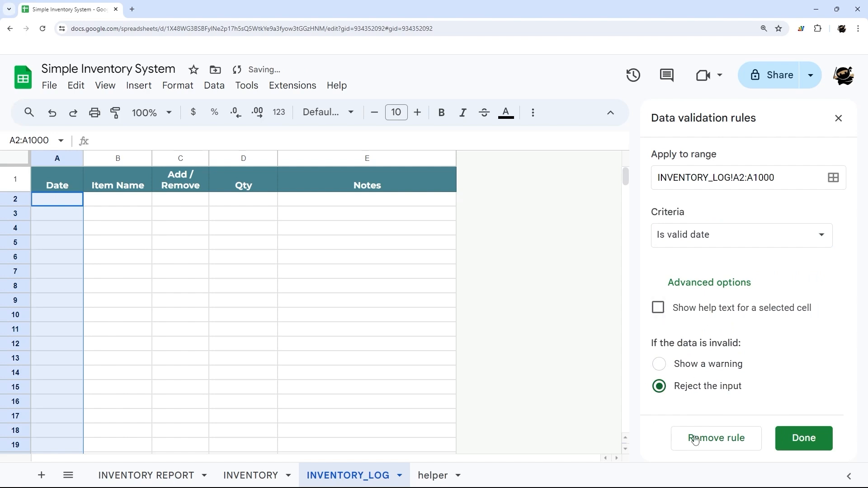
left_click(799, 437)
Test the date picker in A2 by choosing July 9, 2024, and clear the cell
double_click(62, 202)
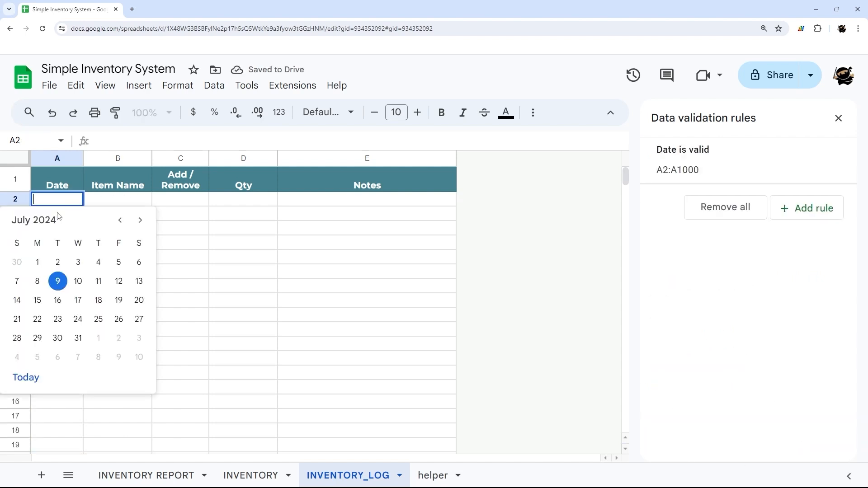
left_click(56, 284)
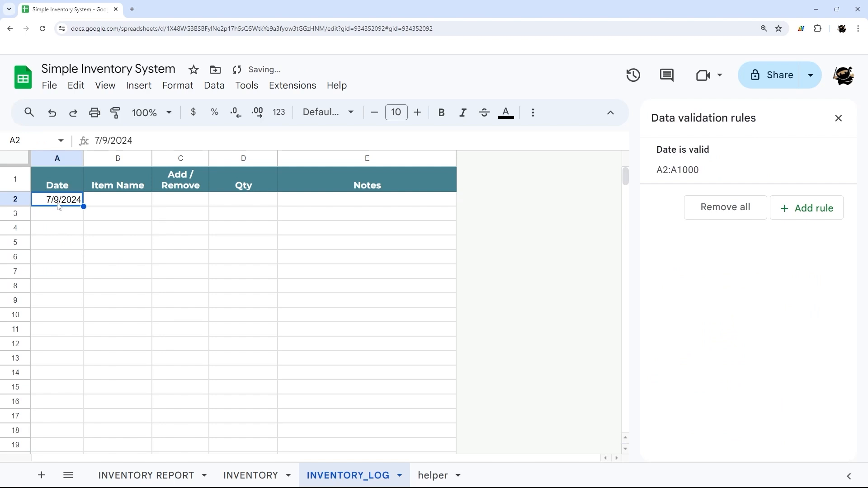
key("Delete")
Set the width of the Item Name column to 150 pixels
right_click(115, 162)
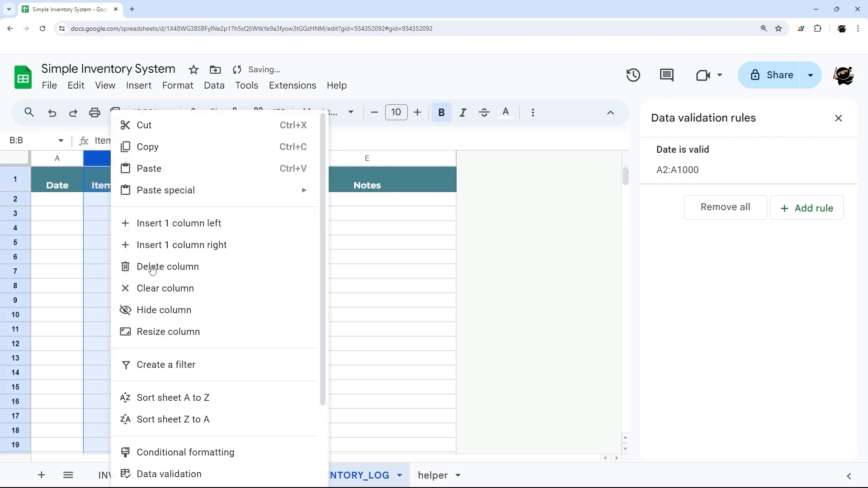
left_click(181, 332)
type("150")
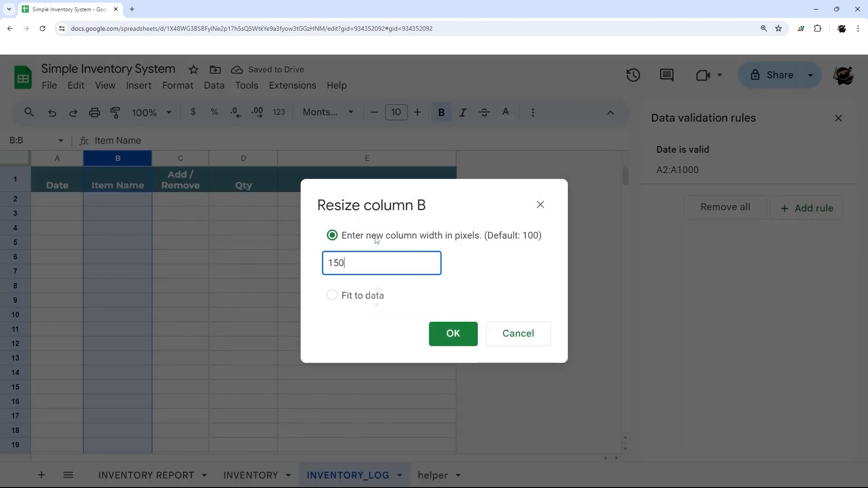
key("Return")
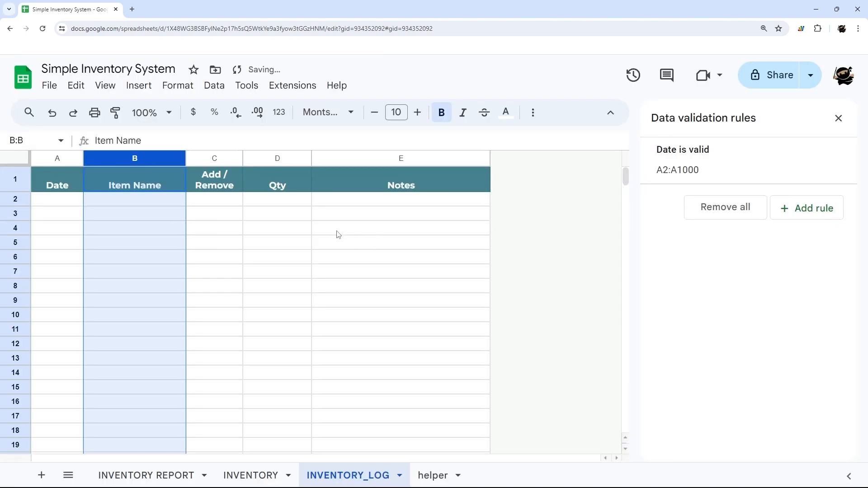
Add a dropdown data validation rule for B2:B1000 and open its criteria choices
left_click(158, 177, "ctrl")
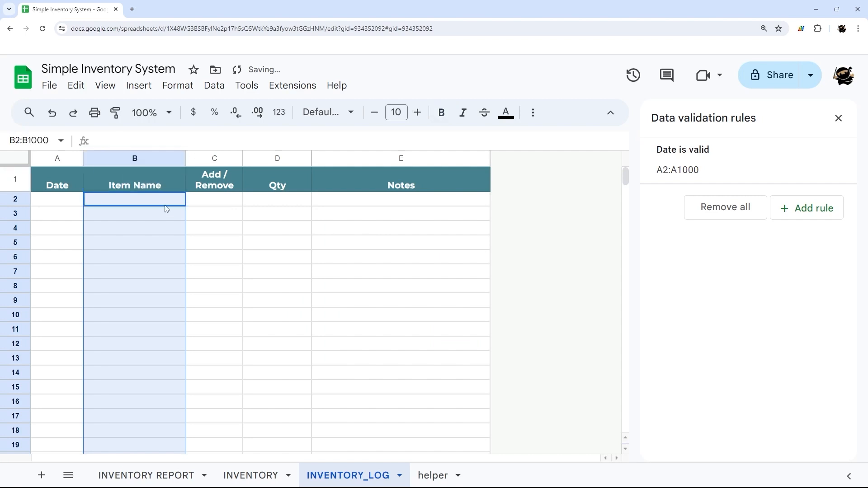
left_click(821, 215)
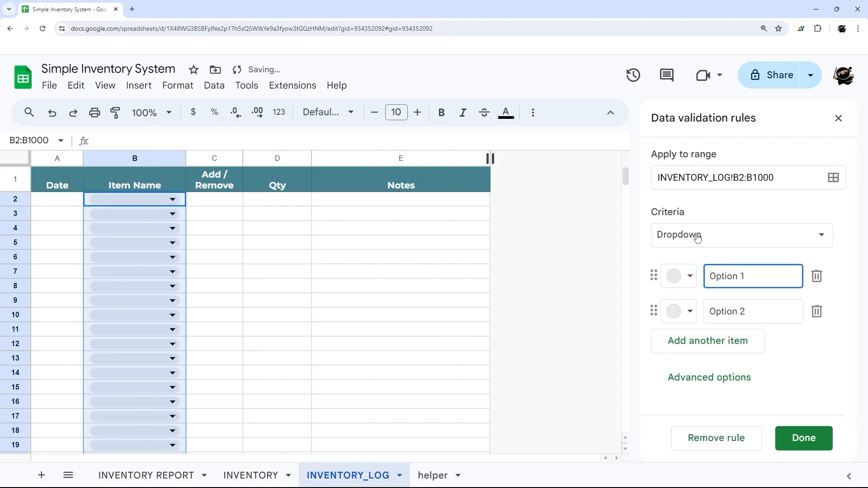
left_click(738, 244)
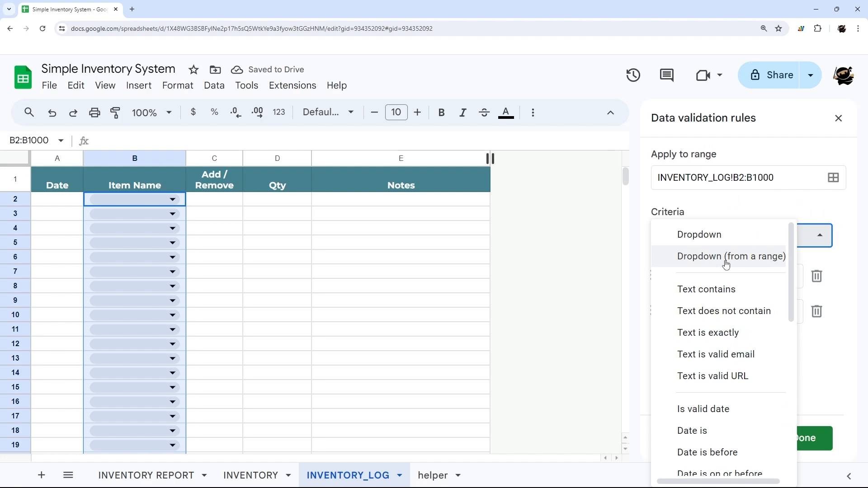
Enter =sort(INVENTORY!A2:A) in cell A1 of the helper sheet to list the inventory items in sorted order
left_click(251, 475)
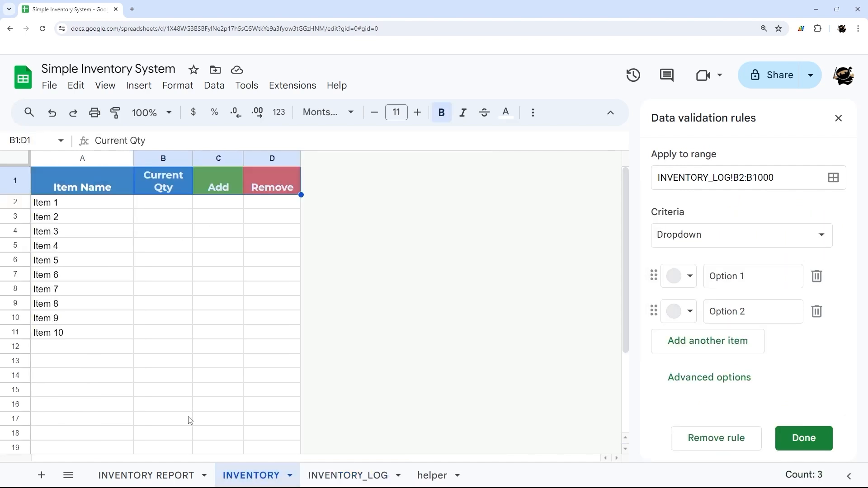
left_click_drag(77, 207, 77, 371)
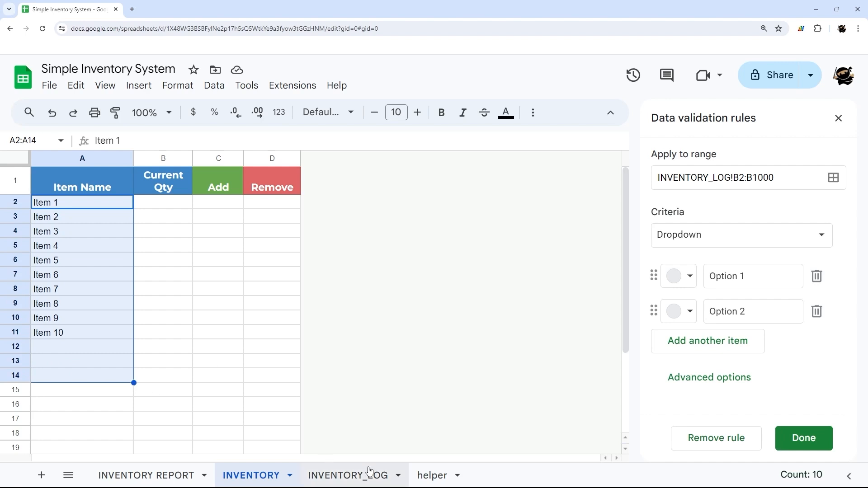
left_click(425, 476)
left_click(84, 181)
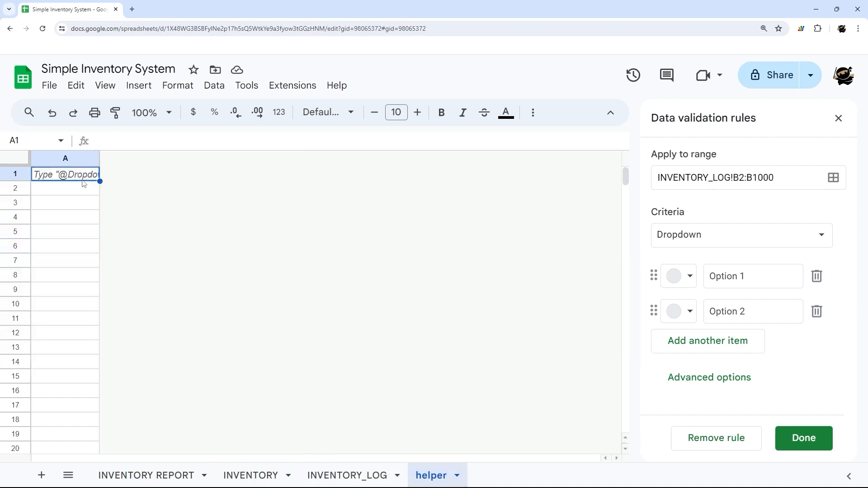
type("=sort(")
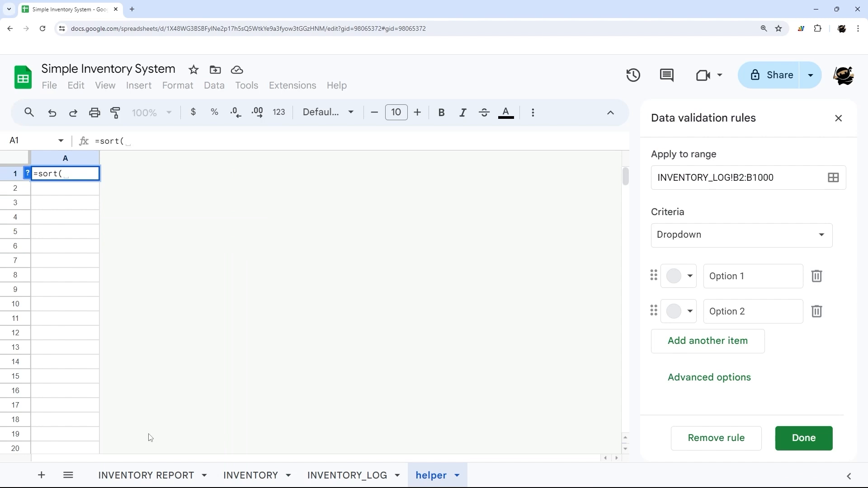
left_click(229, 473)
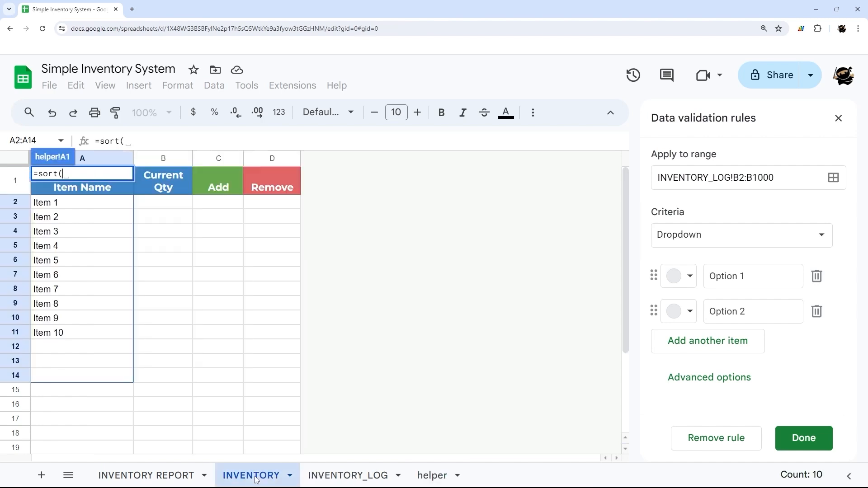
left_click_drag(96, 211, 108, 353)
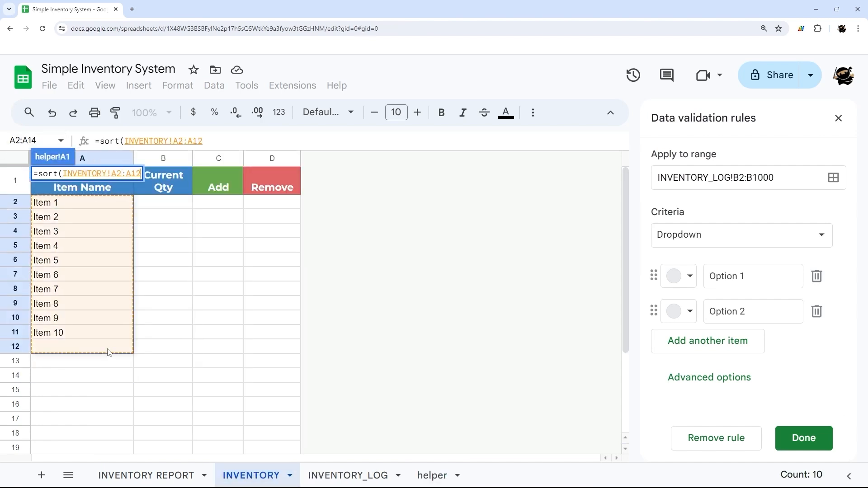
key("BackSpace")
key("BackSpace")
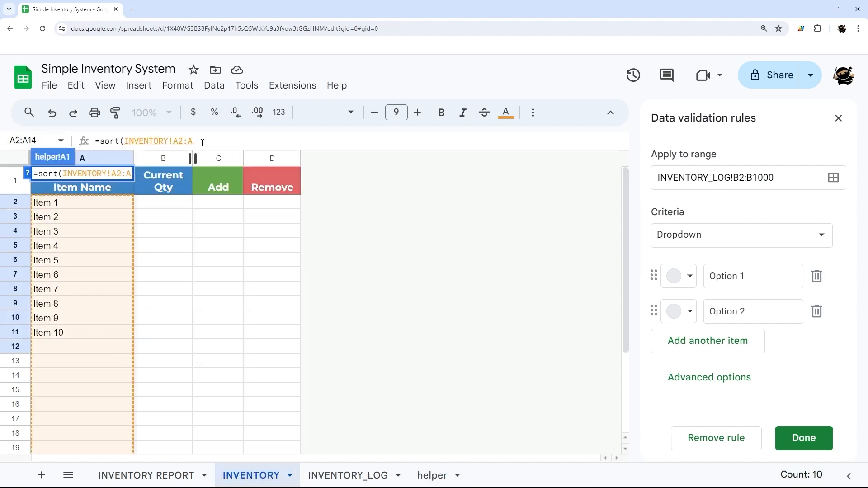
left_click_drag(193, 141, 124, 143)
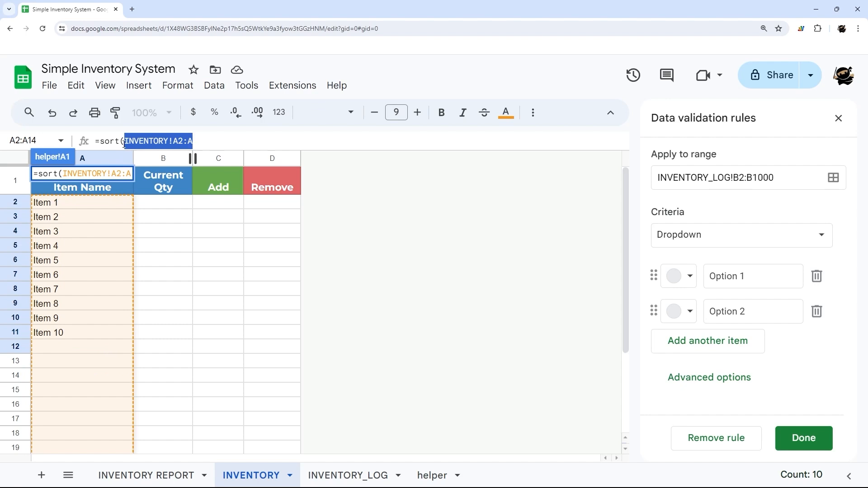
left_click(205, 142)
type(")")
key("Return")
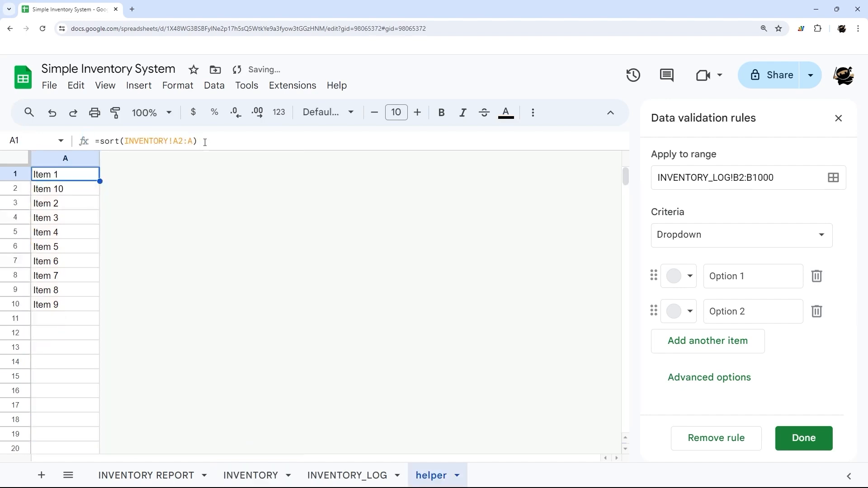
Set the B2:B1000 validation criteria to a dropdown from a range, using helper!A:A as the source
left_click(59, 190)
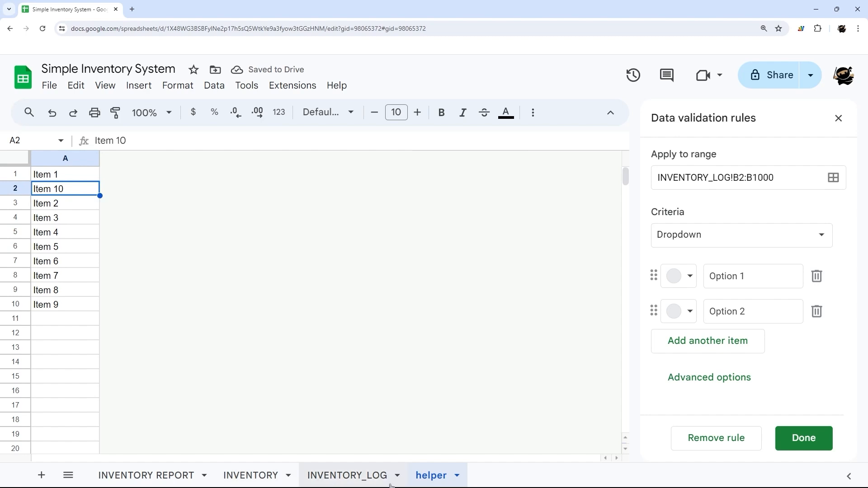
left_click(440, 477)
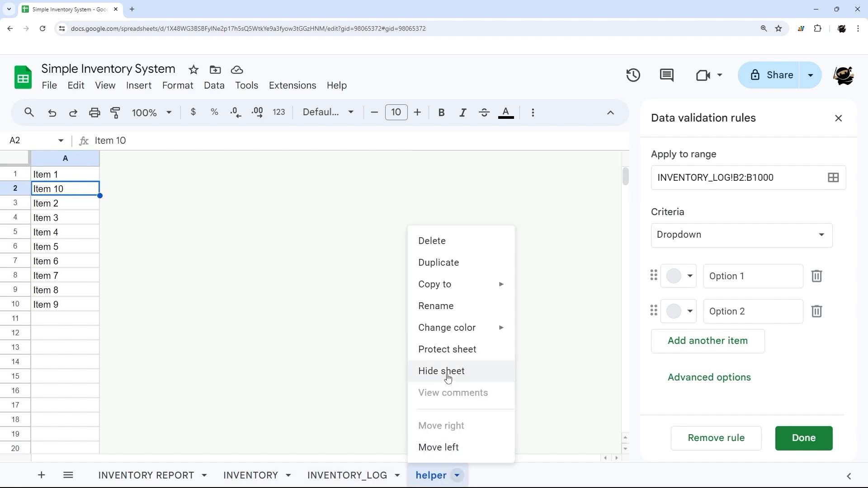
left_click(713, 238)
left_click(735, 254)
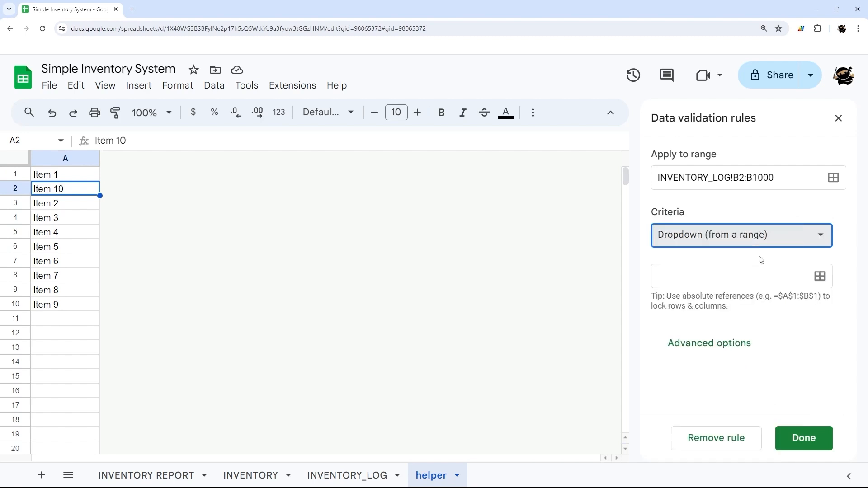
left_click(820, 276)
left_click(57, 158)
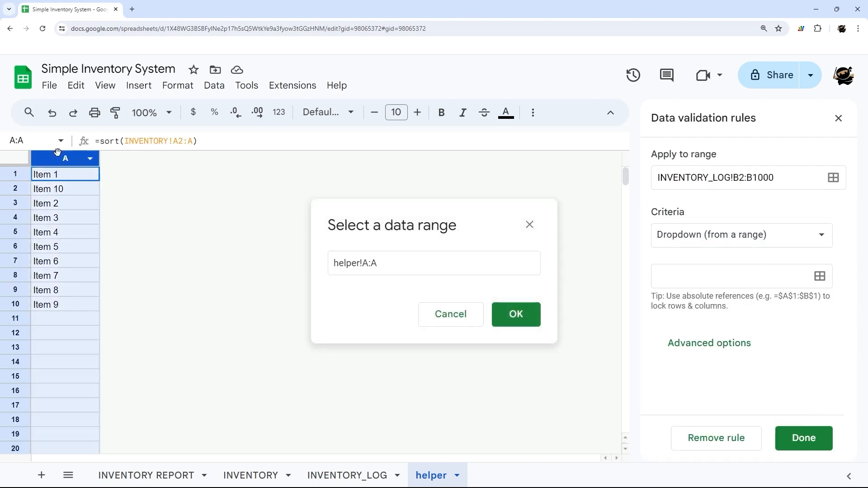
left_click(529, 316)
Set the item dropdown's display style to Arrow in the advanced options and save the rule
scroll(742, 317, "down", 3)
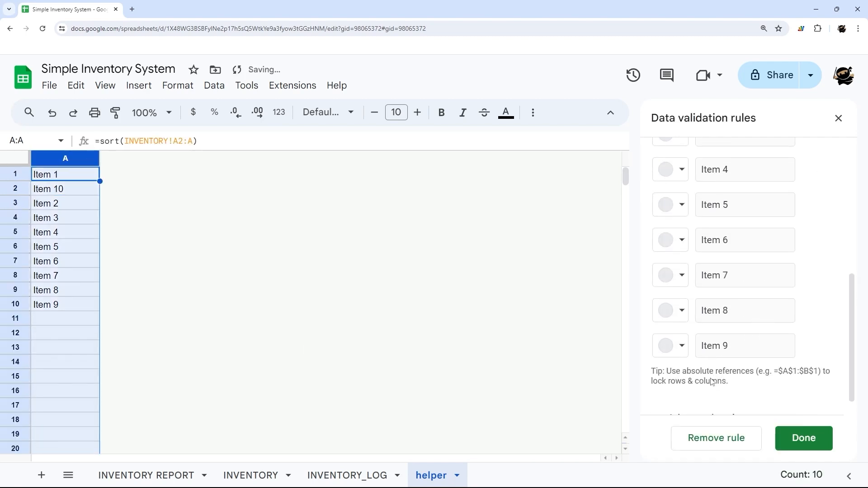
left_click(713, 397)
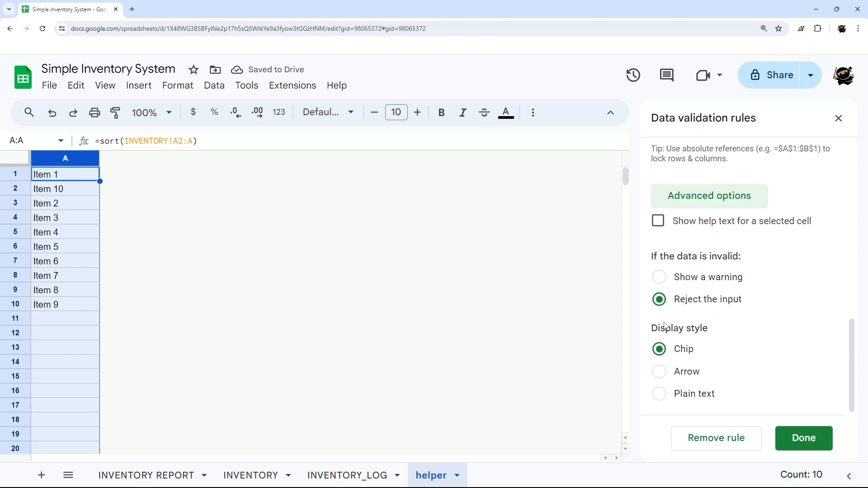
left_click(660, 373)
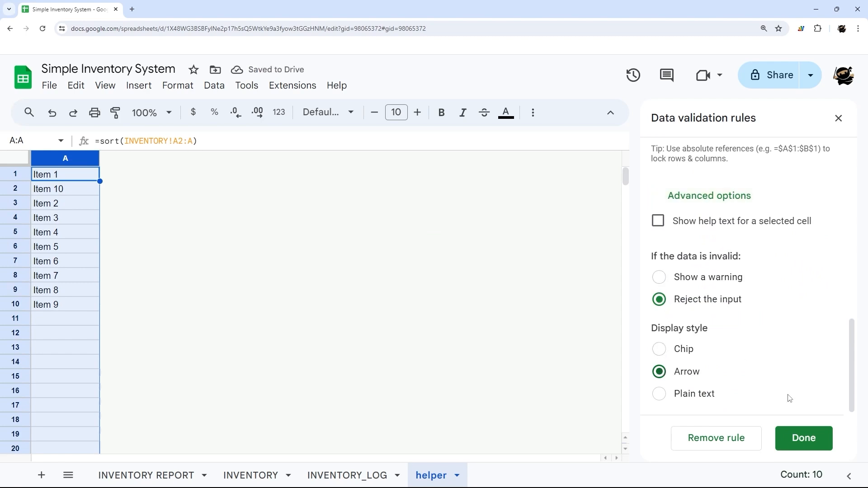
left_click(804, 434)
Hide the helper sheet and return to the inventory log
right_click(440, 478)
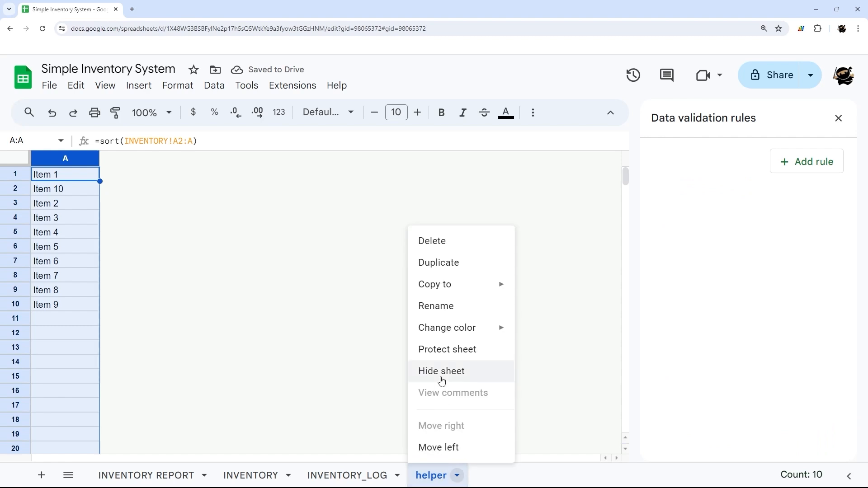
left_click(441, 370)
left_click(229, 217)
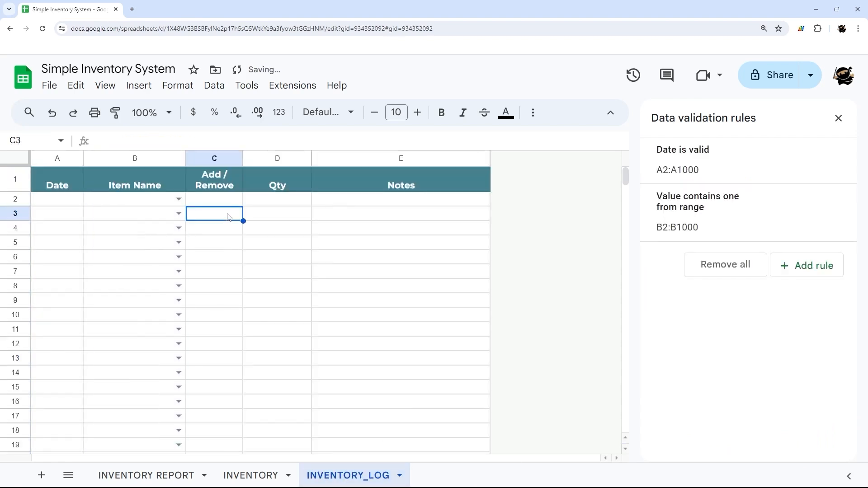
Add a dropdown validation rule for C2:C1000 in the Add / Remove column with the options Add and Remove
left_click(49, 161)
left_click(139, 163)
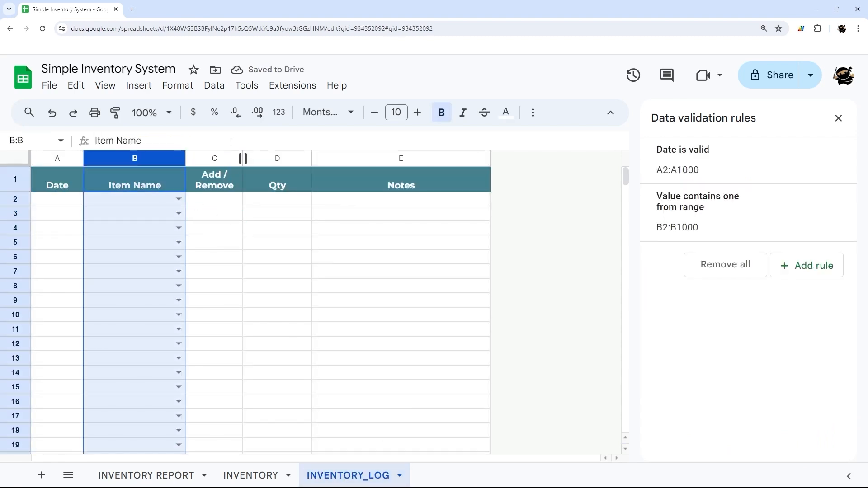
left_click(219, 158)
left_click(218, 180, "ctrl")
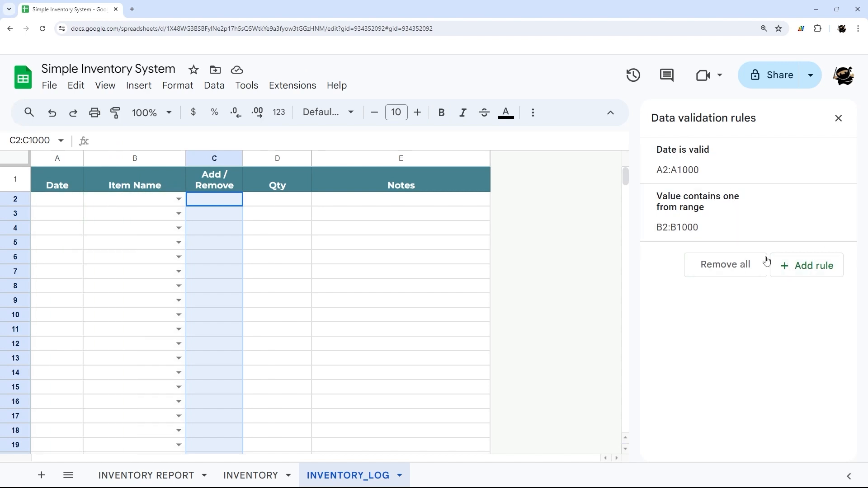
right_click(237, 284)
scroll(310, 413, "down", 3)
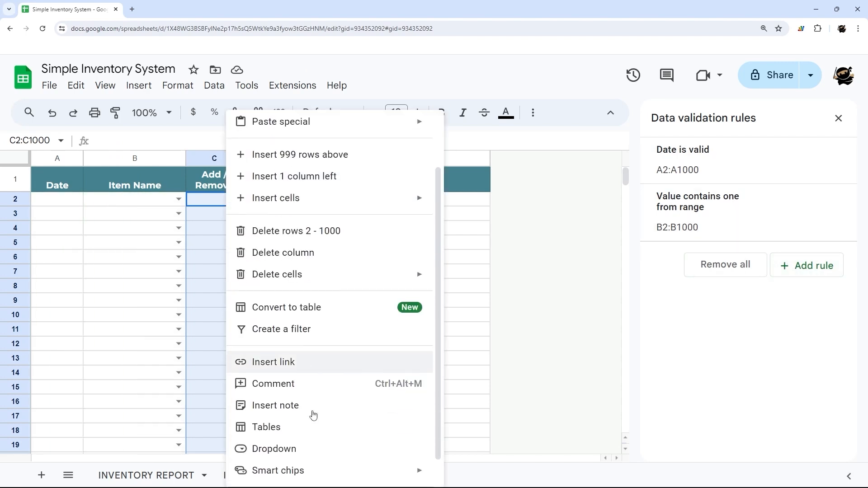
left_click(814, 265)
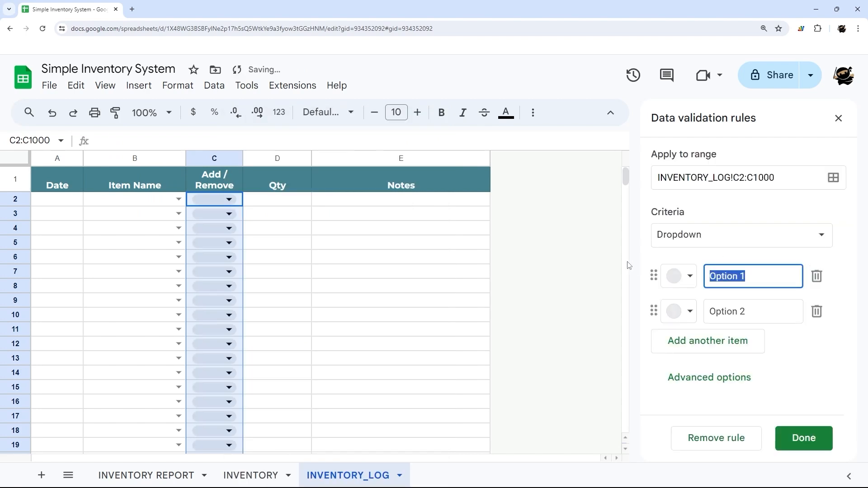
type("Add")
key("Tab")
key("Tab")
type("R")
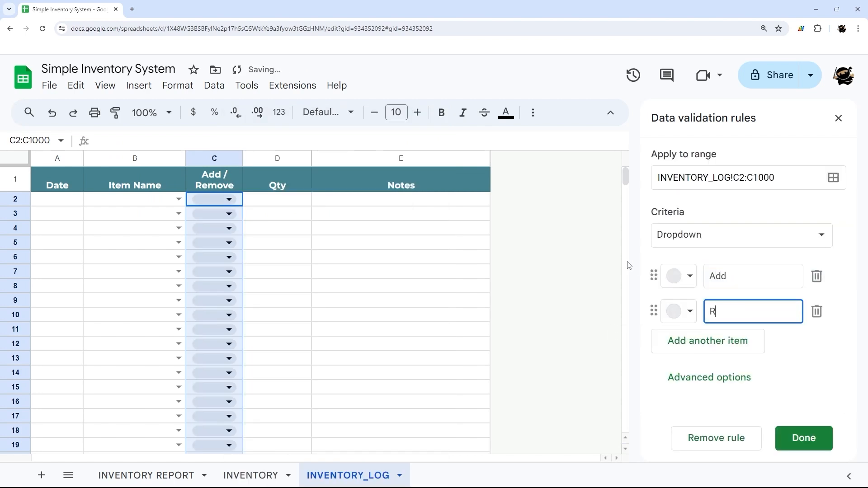
type("emove")
Set the Add / Remove dropdown's display style to Arrow, save the rule and close the validation settings
left_click(732, 377)
scroll(705, 358, "down", 3)
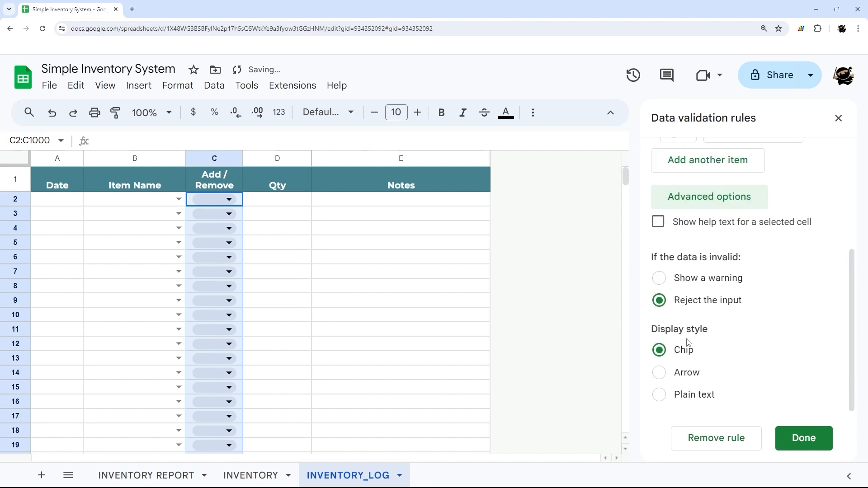
left_click(689, 374)
left_click(785, 441)
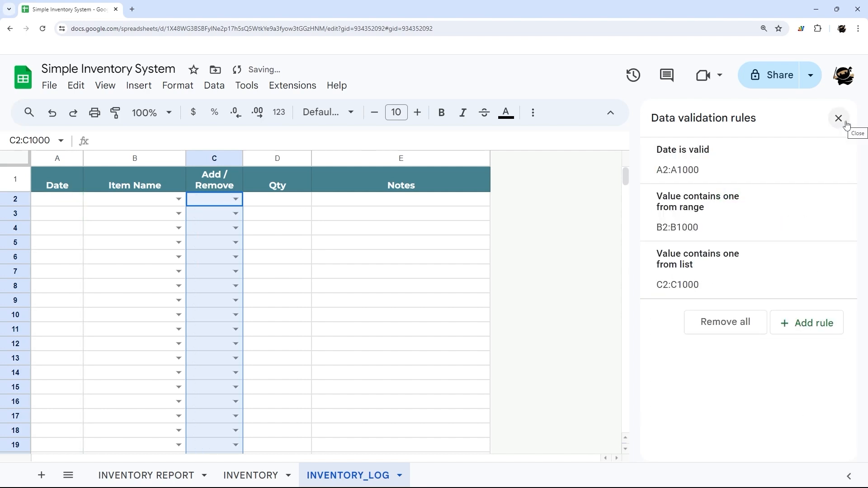
left_click(843, 121)
left_click(330, 274)
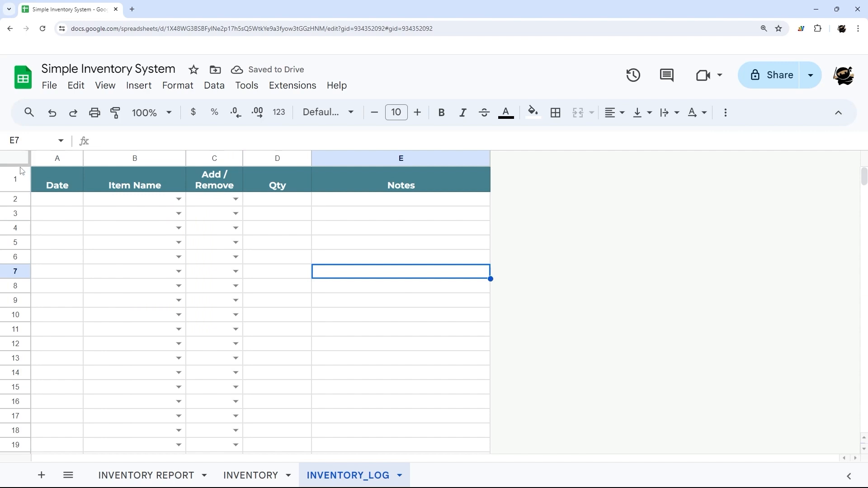
Freeze the header row of the inventory log and scroll the sheet to check it
scroll(84, 229, "down", 3)
scroll(85, 226, "up", 3)
left_click_drag(68, 183, 442, 188)
scroll(83, 265, "down", 3)
scroll(85, 254, "up", 3)
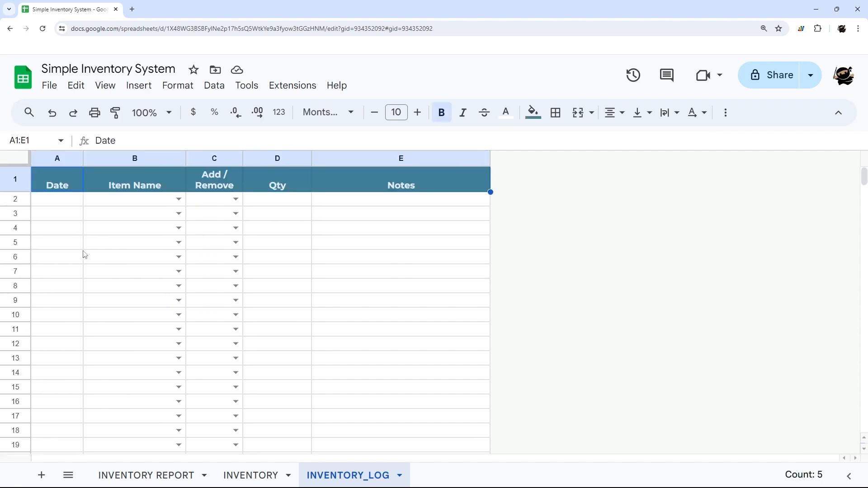
left_click_drag(16, 163, 17, 192)
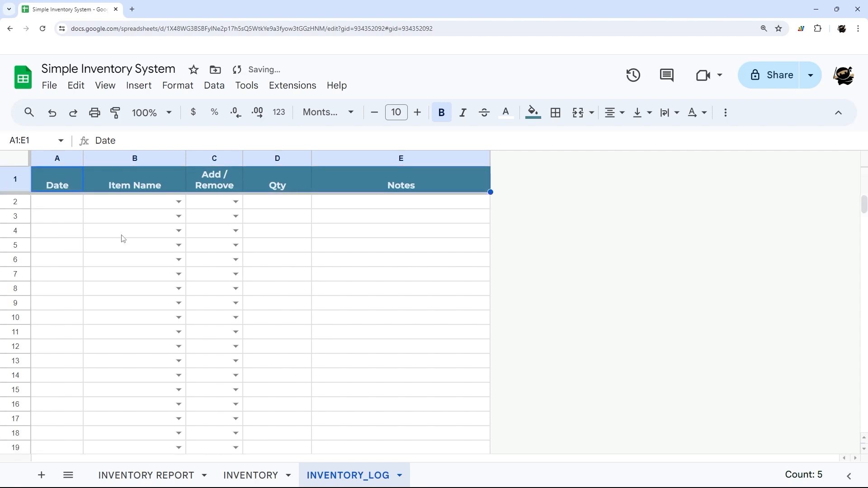
left_click(128, 229)
scroll(136, 237, "down", 6)
scroll(140, 241, "up", 6)
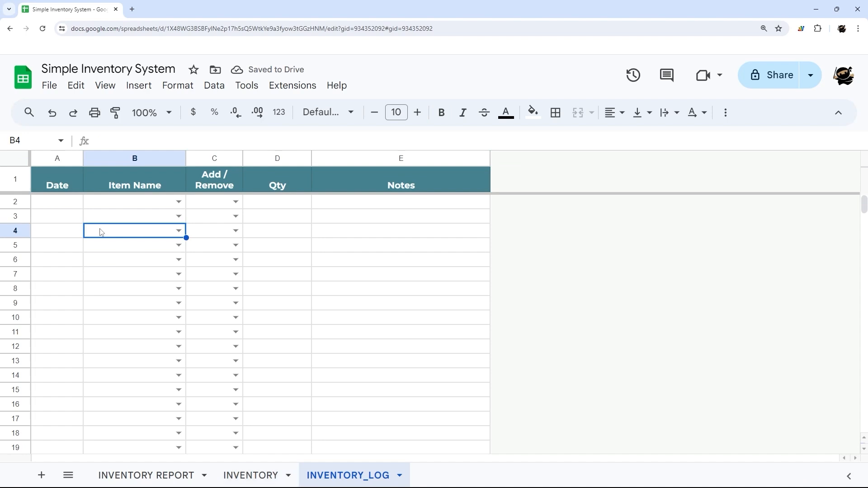
left_click_drag(64, 204, 411, 348)
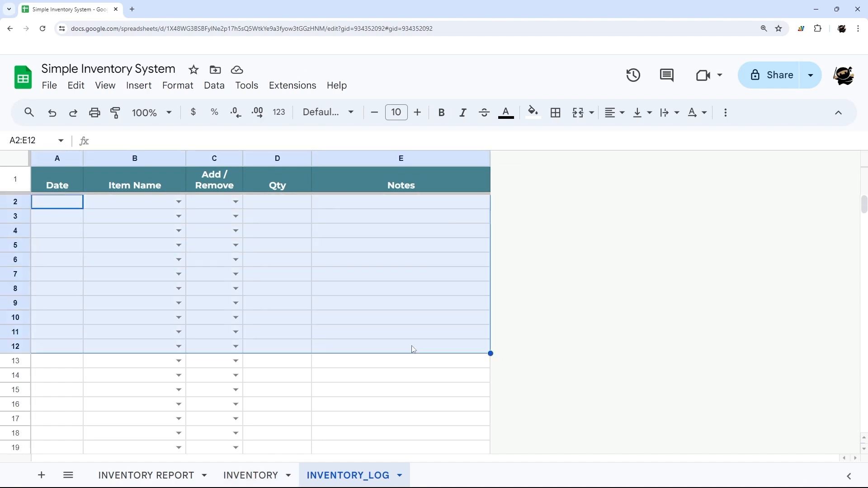
left_click(258, 472)
left_click(309, 471)
Enter the date 12/31/2023 in A2 using the date picker
double_click(70, 202)
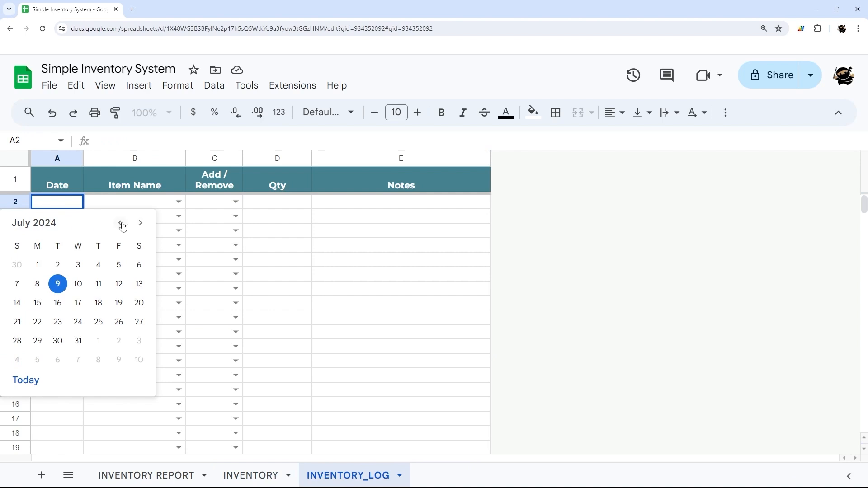
left_click(121, 223)
left_click(121, 224)
left_click(122, 223)
left_click(121, 224)
left_click(121, 224)
left_click(122, 224)
left_click(122, 224)
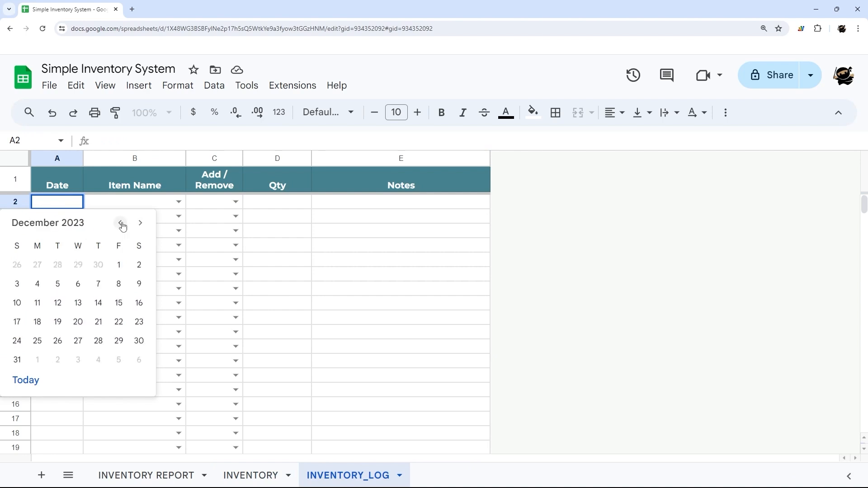
left_click(18, 361)
Complete the first log entry in row 2 with Item 1, Add and a quantity of 1000
left_click(178, 201)
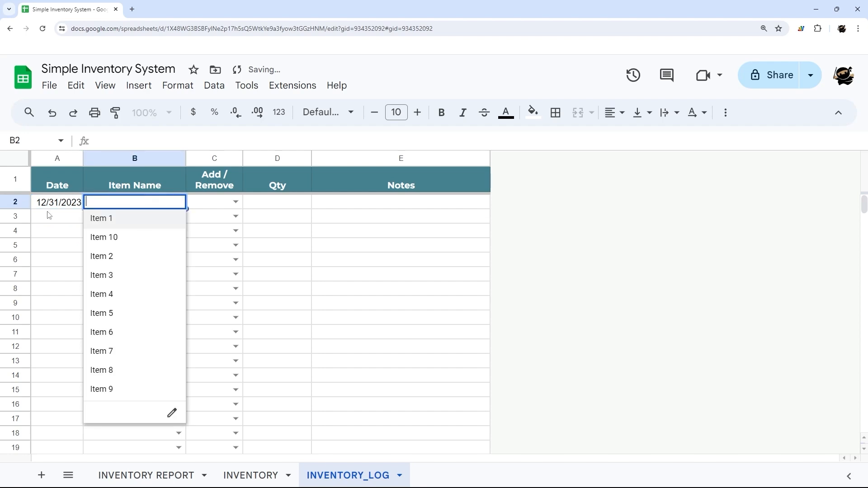
left_click(126, 220)
left_click(235, 202)
left_click(193, 218)
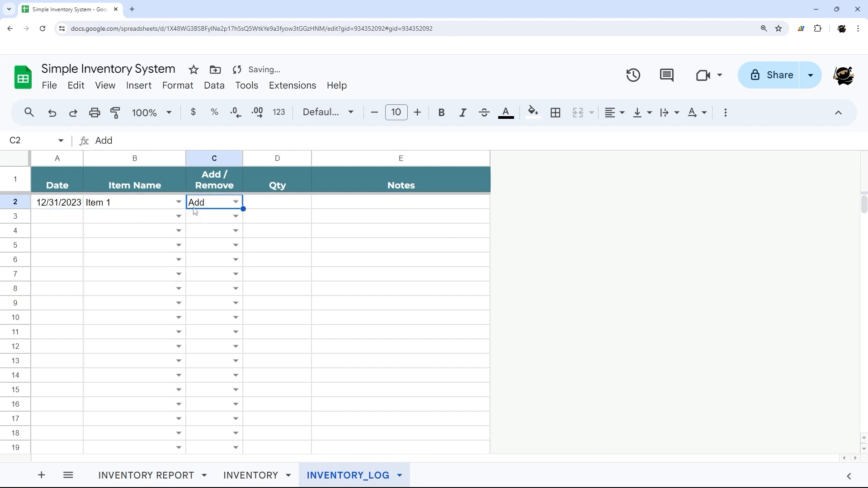
left_click(294, 203)
type("1000")
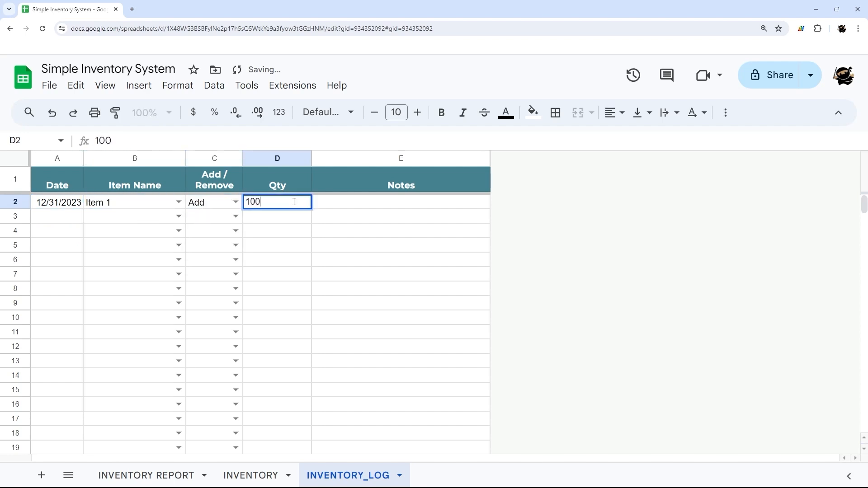
key("Return")
Copy the date from A2 into A3 and A4
left_click_drag(57, 207, 272, 318)
left_click(52, 204)
key("ctrl+c")
left_click(52, 217)
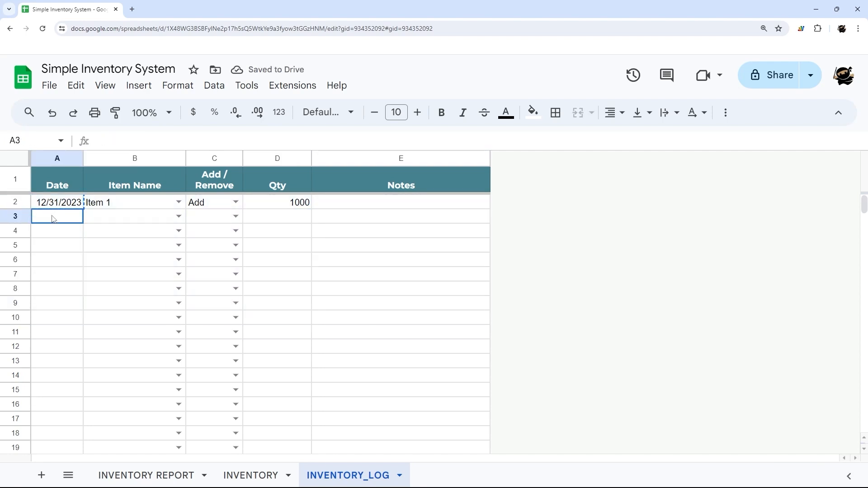
key("ctrl+v")
left_click(58, 231)
key("ctrl+v")
Choose Item 2 in B3 and Item 3 in B4, and set both rows to Add
left_click(178, 216)
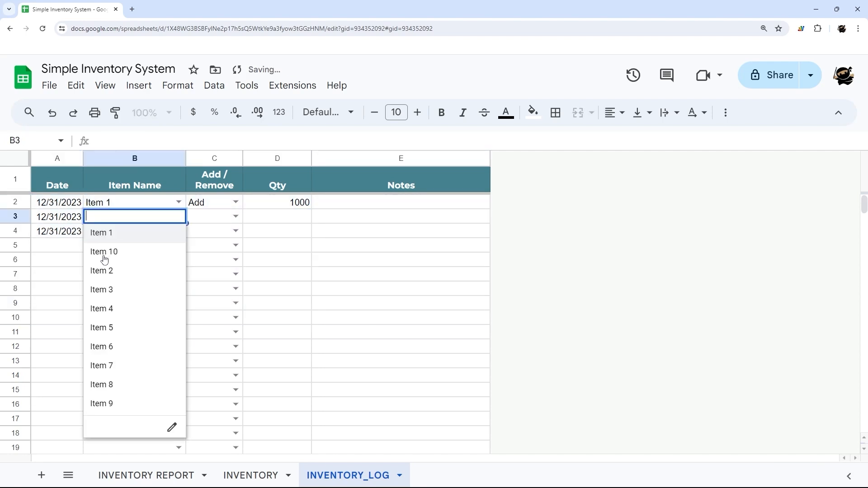
left_click(105, 270)
left_click(178, 230)
left_click(97, 303)
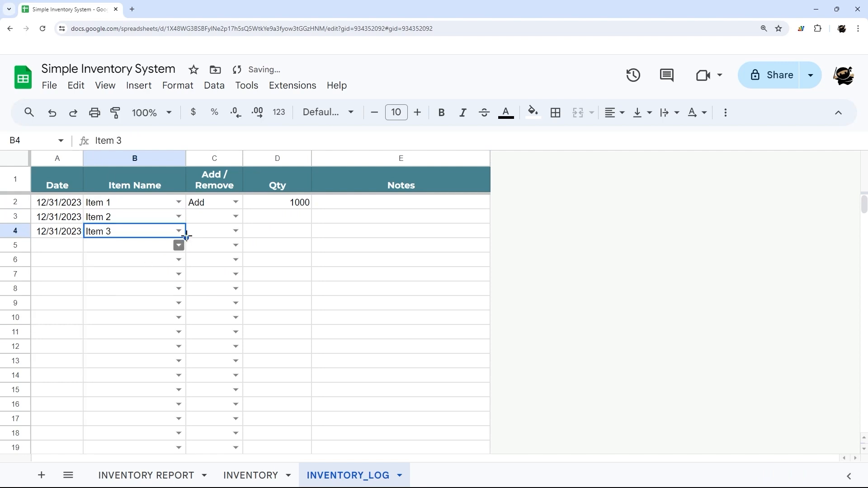
left_click(236, 216)
left_click(211, 233)
left_click(236, 231)
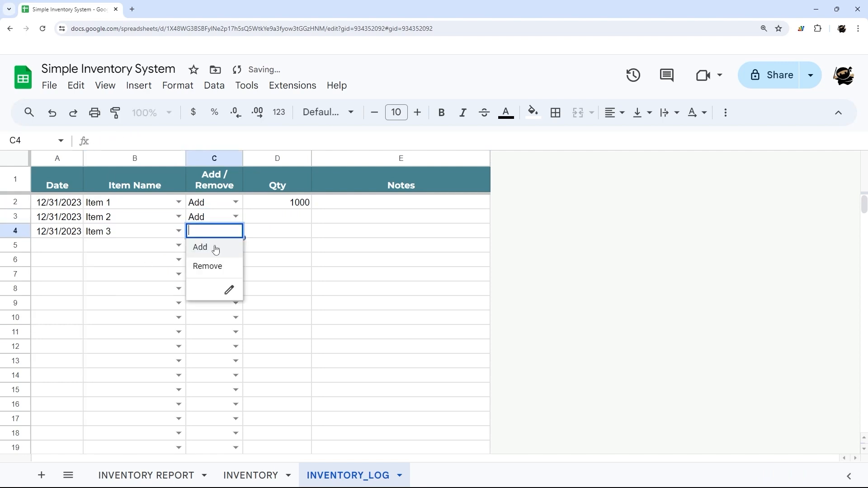
left_click(211, 247)
Center-align the Add / Remove column
left_click(215, 158)
left_click(623, 114)
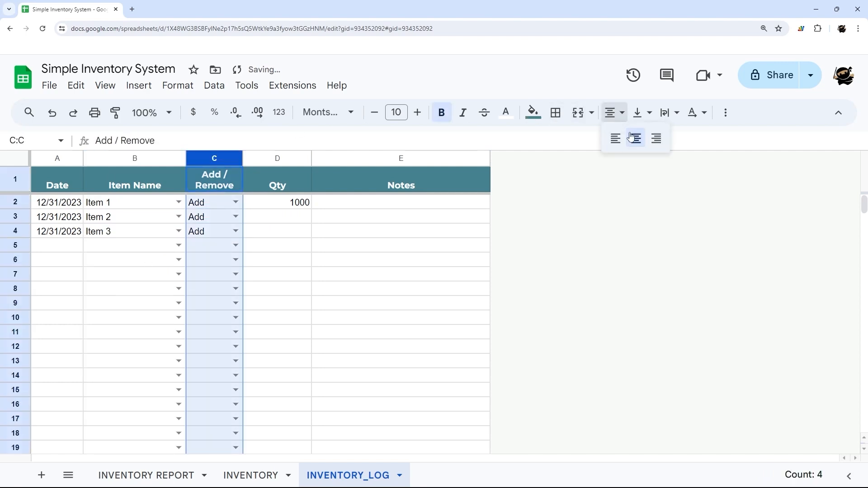
left_click(632, 137)
Test the dropdown in C4 by choosing Remove, and set it back to Add
left_click(235, 231)
left_click(212, 268)
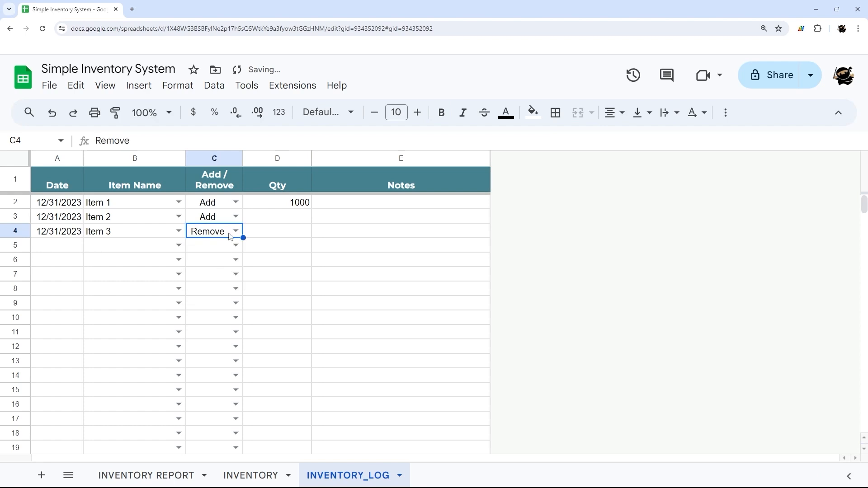
left_click(231, 233)
left_click(222, 250)
Enter the quantities 1500 for Item 2 in D3 and 2000 for Item 3 in D4
left_click(263, 246)
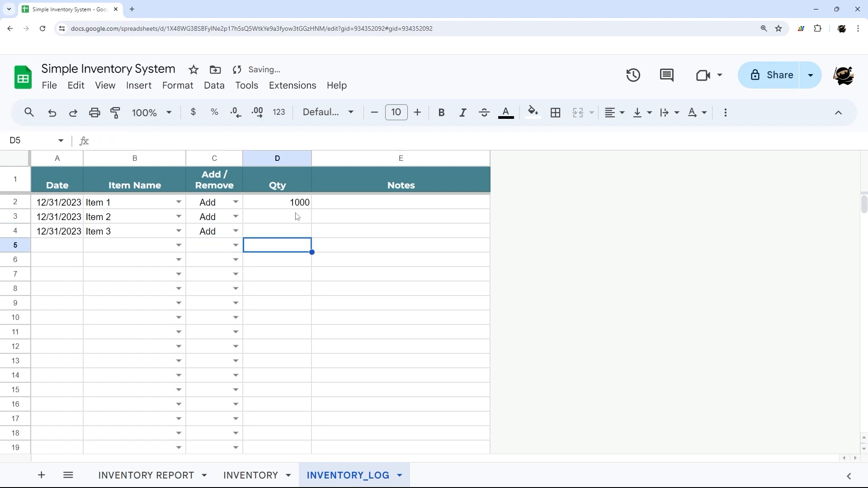
left_click(296, 217)
type("1500")
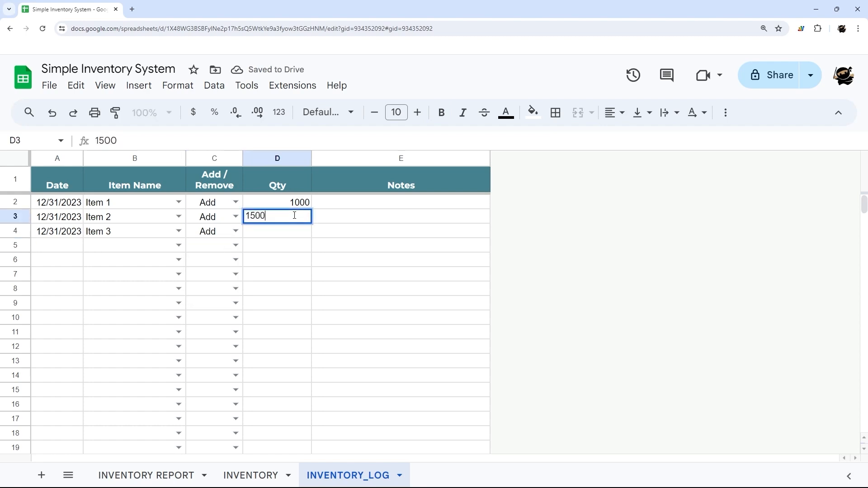
key("Return")
type("2000")
key("Return")
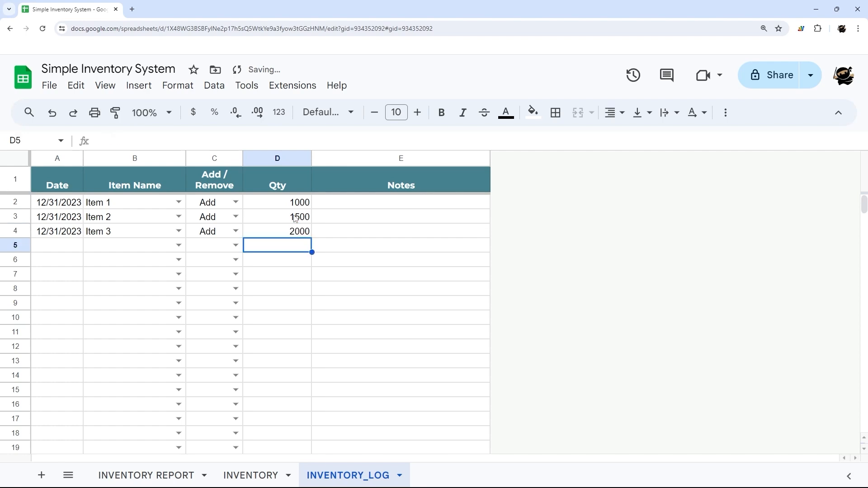
Format the log's Qty column as numbers with thousands separators and no decimals, and make the column slightly narrower
left_click(285, 164)
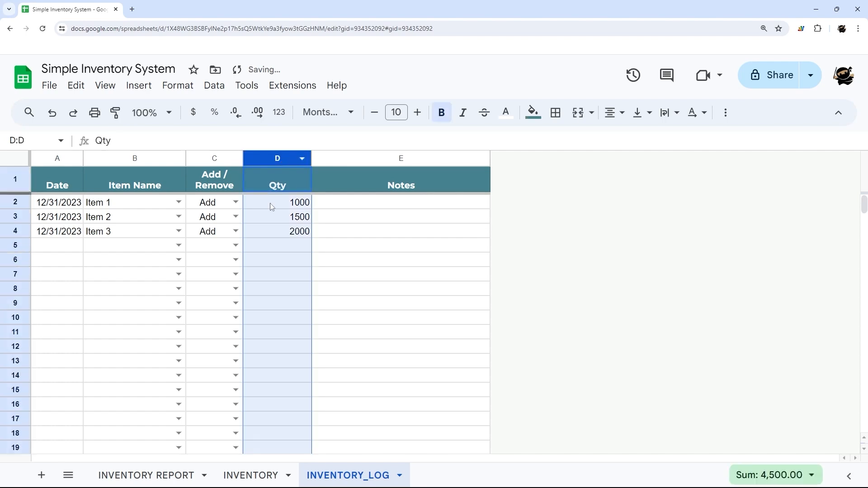
left_click(279, 112)
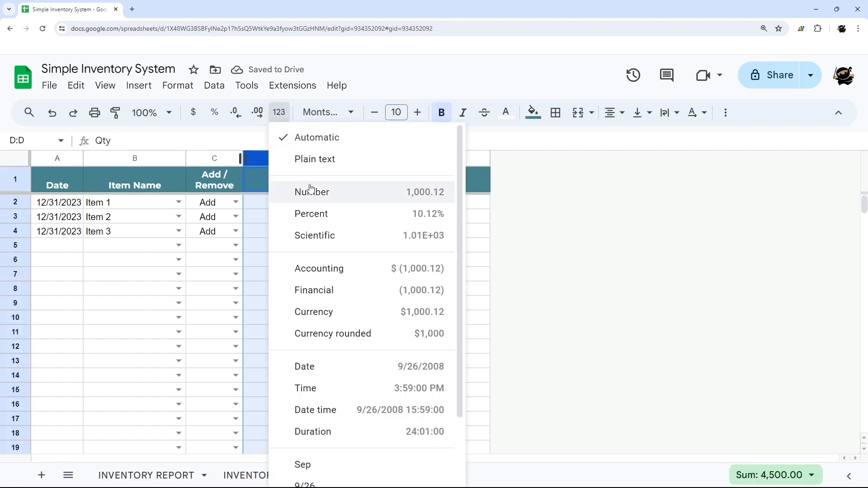
left_click(421, 195)
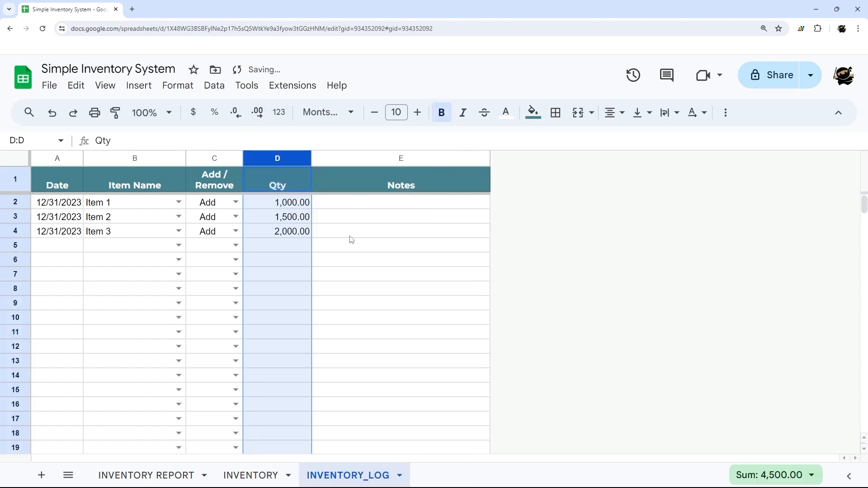
left_click(235, 112)
left_click(235, 113)
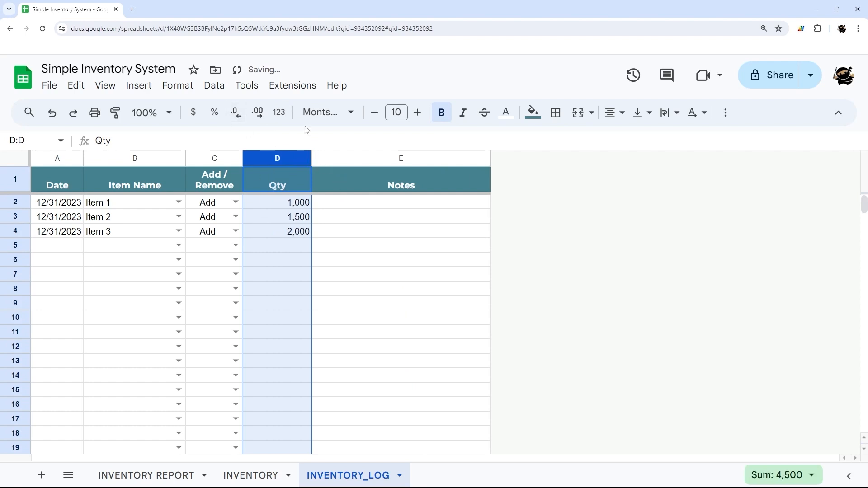
left_click_drag(312, 158, 293, 158)
left_click(354, 260)
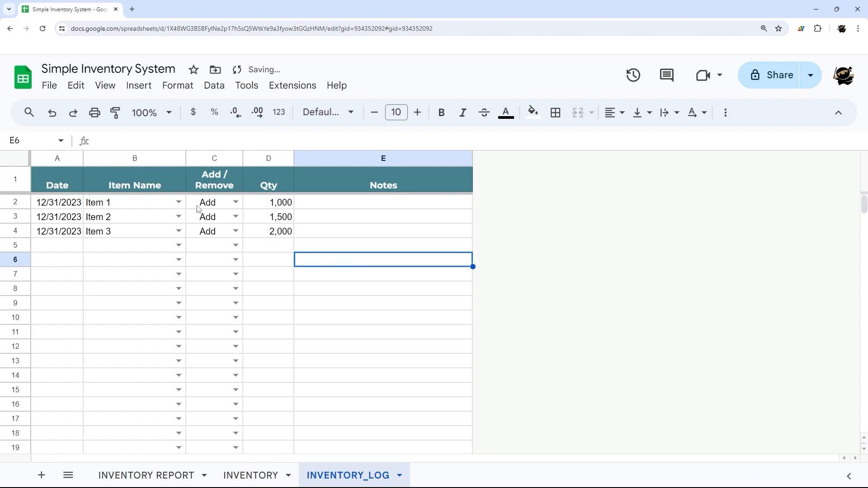
In C2 of the INVENTORY sheet, enter =sumifs(INVENTORY_LOG!D:D,INVENTORY_LOG!B:B,A2,INVENTORY_LOG!C:C,"Add")
left_click_drag(58, 203, 336, 362)
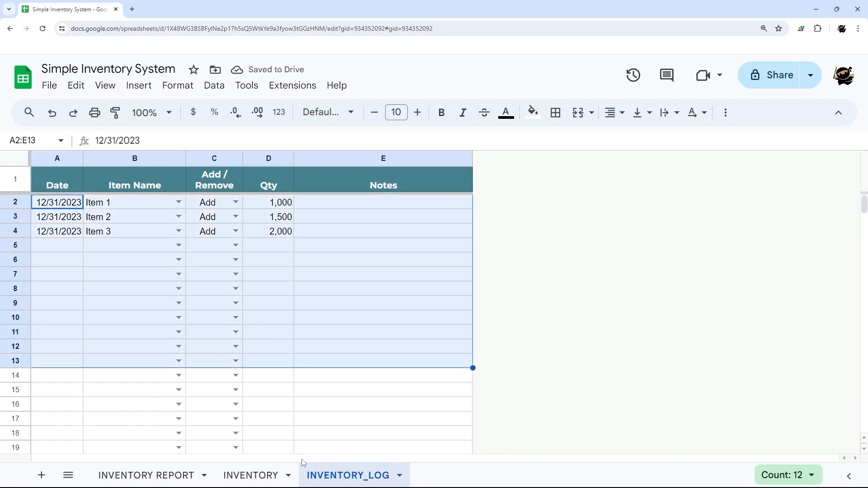
left_click(252, 476)
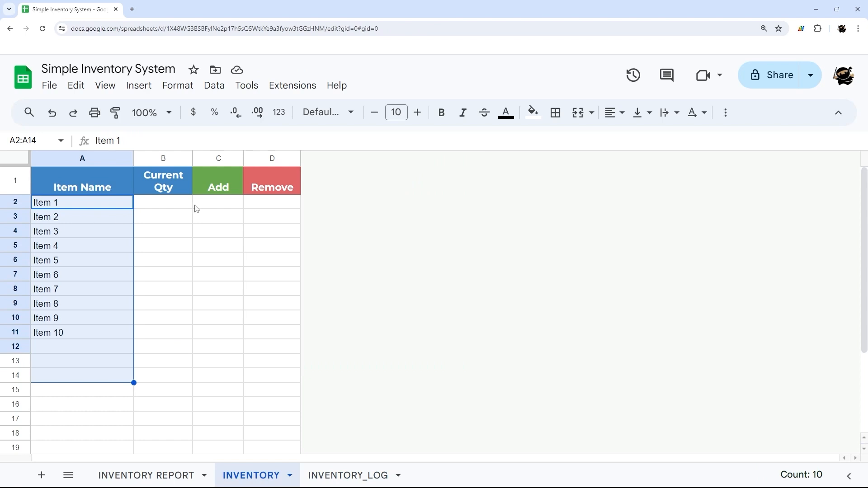
left_click(222, 203)
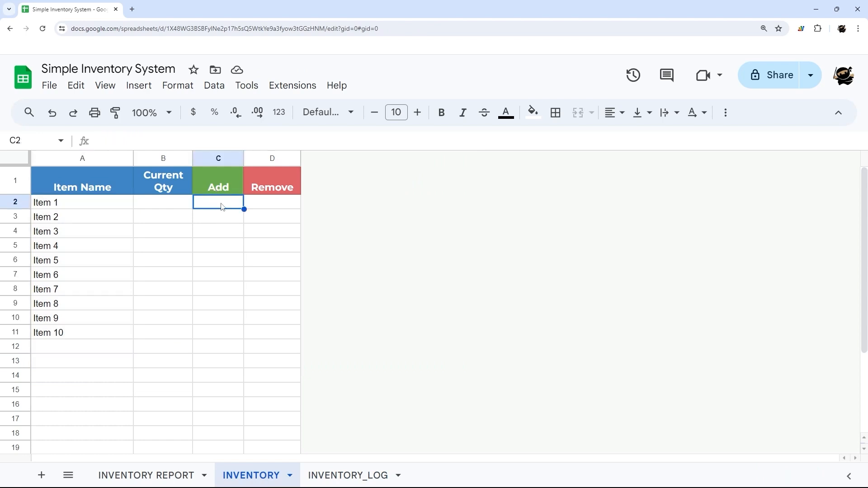
type("=sumifs(")
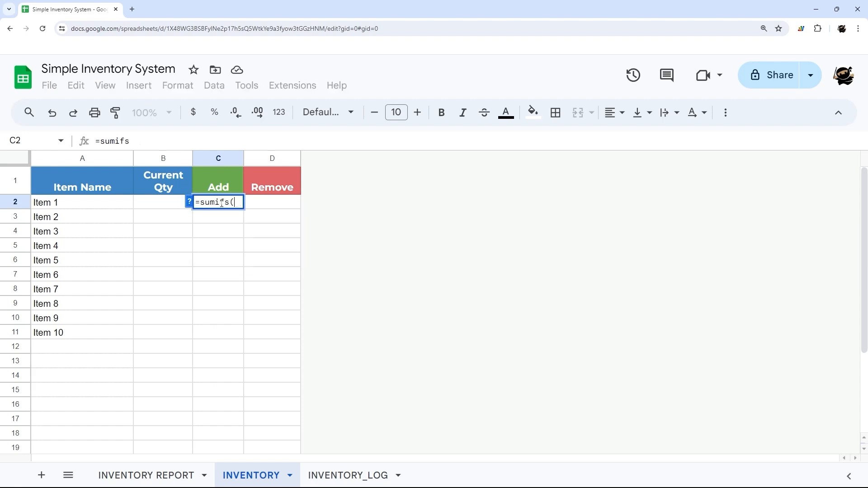
left_click(325, 475)
left_click(267, 160)
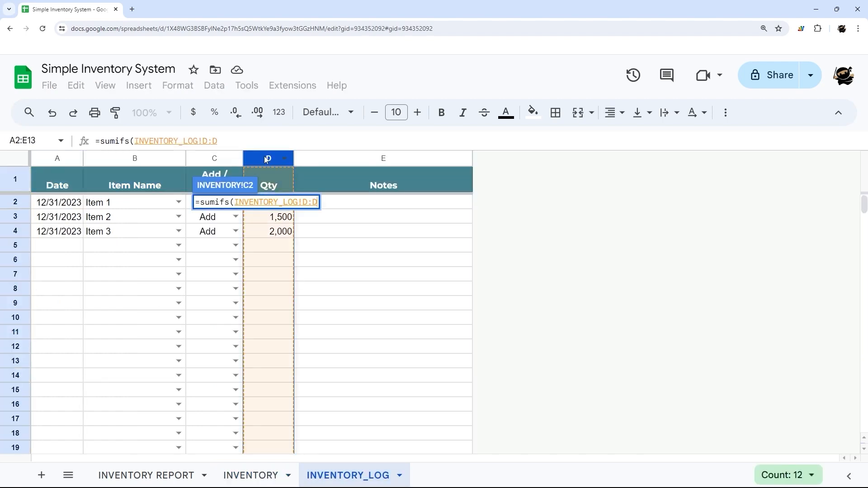
type(",")
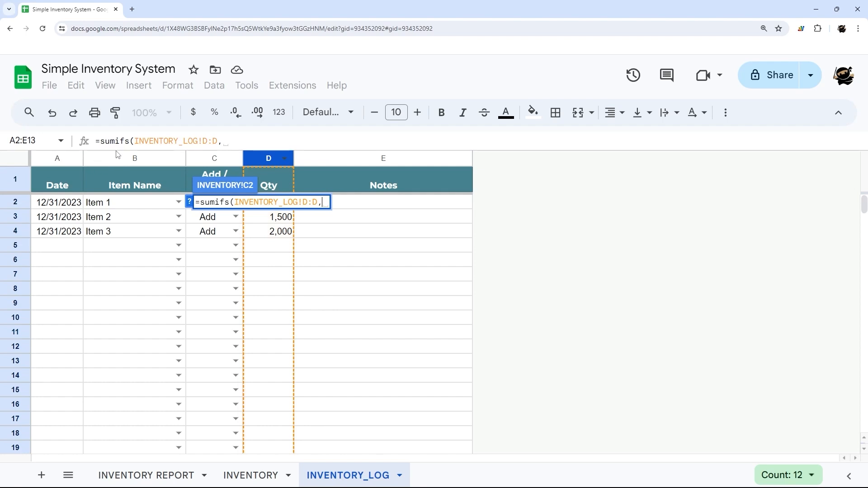
left_click(120, 159)
type(",")
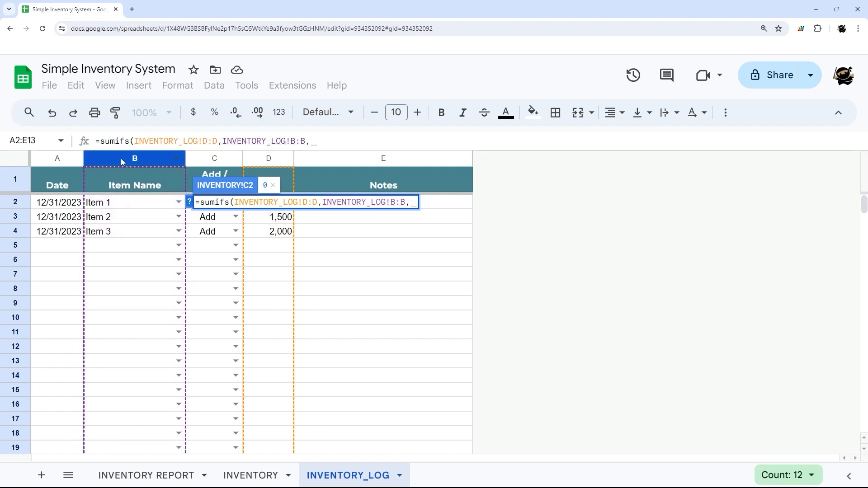
type("A2,")
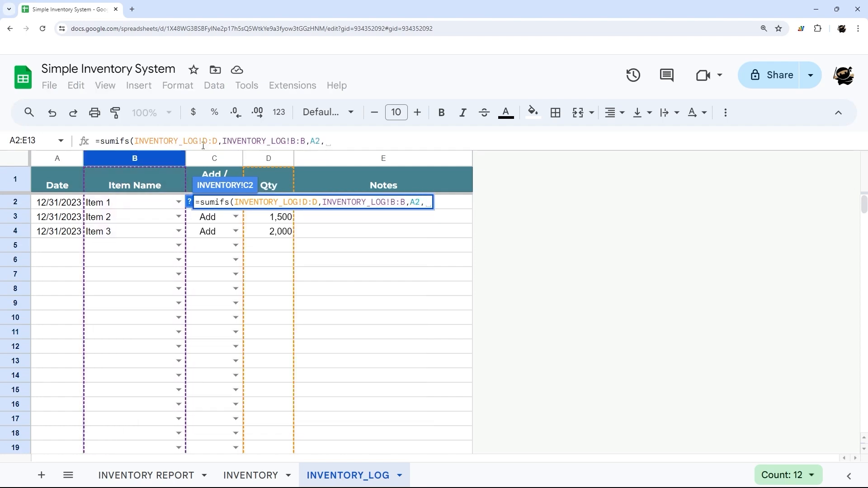
left_click(205, 159)
type(",\"Add\")")
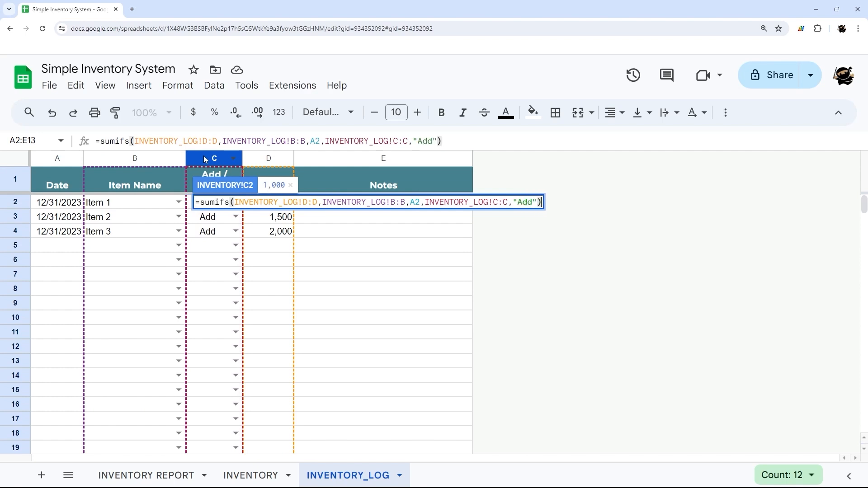
key("Return")
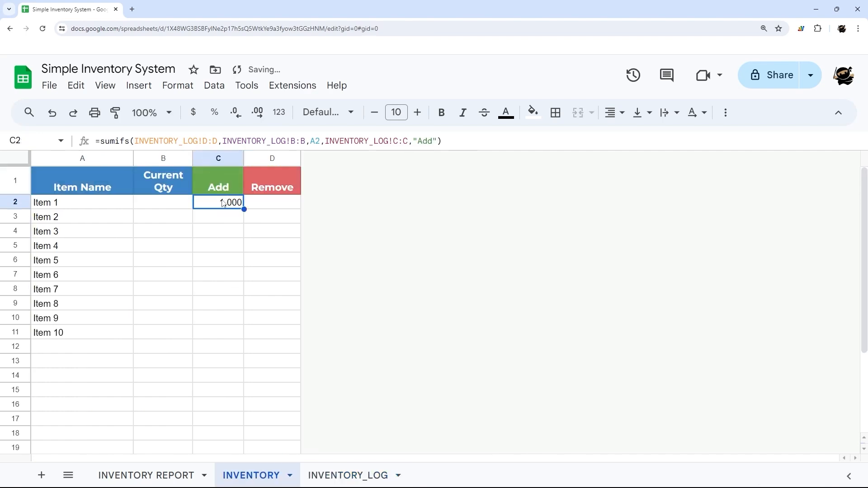
Copy the SUMIFS formula text from C2 into D2 and change its criterion from "Add" to "Remove"
left_click_drag(453, 139, 94, 141)
key("ctrl+c")
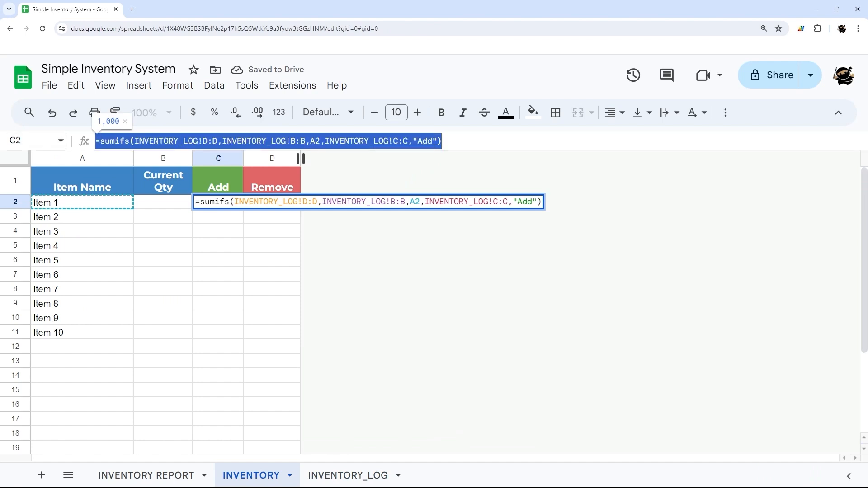
key("Return")
left_click(275, 202)
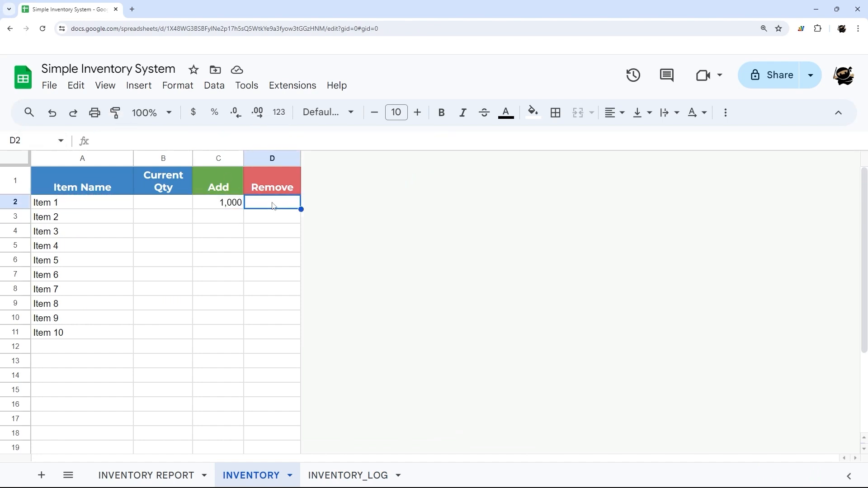
key("ctrl+v")
left_click(573, 202)
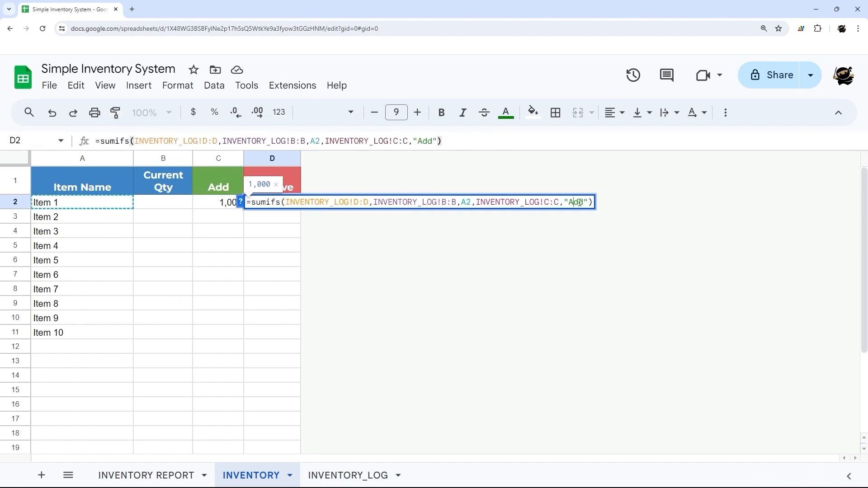
key("BackSpace")
type("Remove")
key("Delete")
key("Delete")
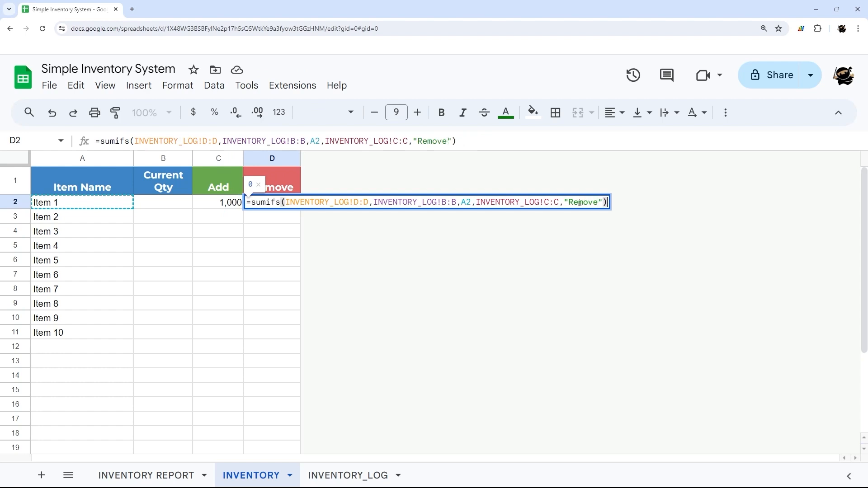
key("Return")
Negate the formula in D2 by adding a minus sign before sumifs
left_click(293, 207)
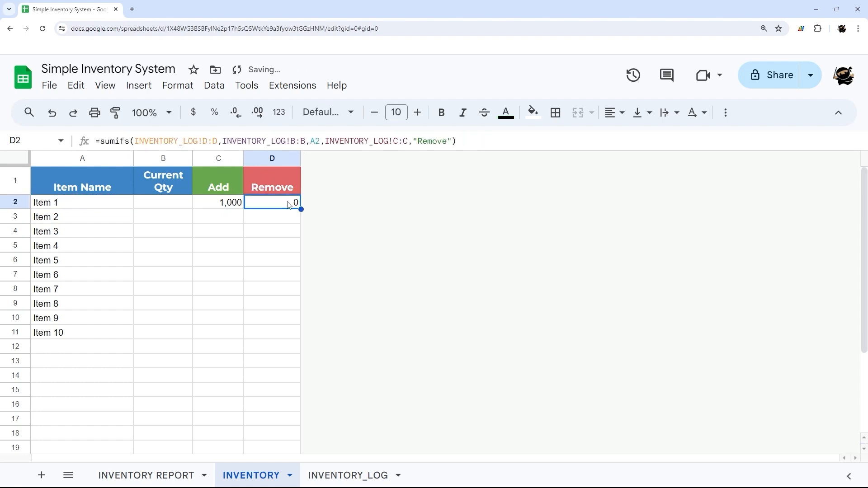
left_click(98, 141)
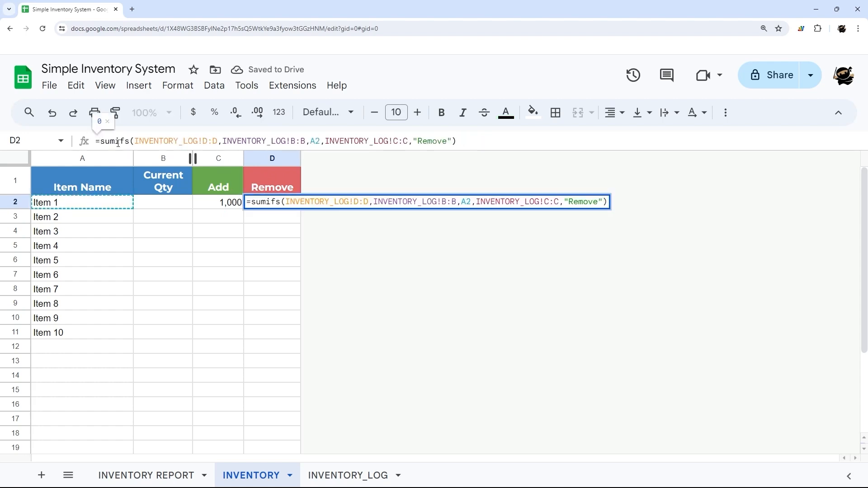
type("-")
key("Return")
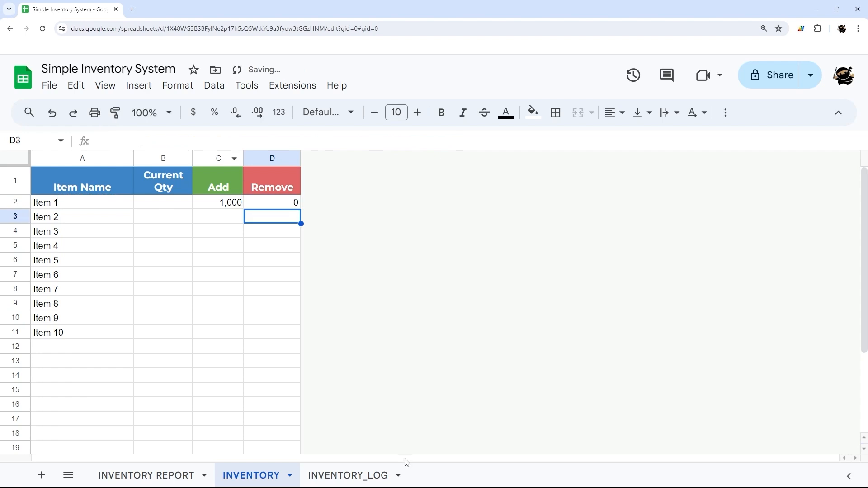
In row 5 of INVENTORY_LOG, record a Remove entry for Item 1 dated 7/9/2024 with quantity 500
left_click(368, 476)
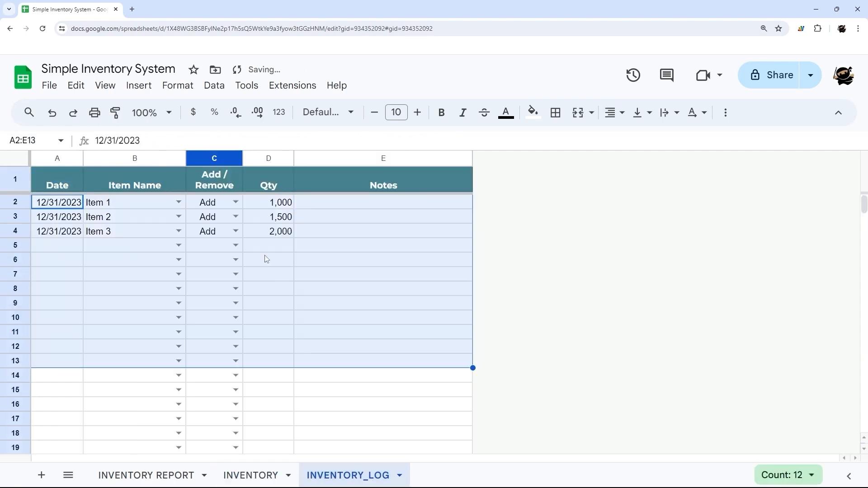
double_click(67, 245)
left_click(58, 330)
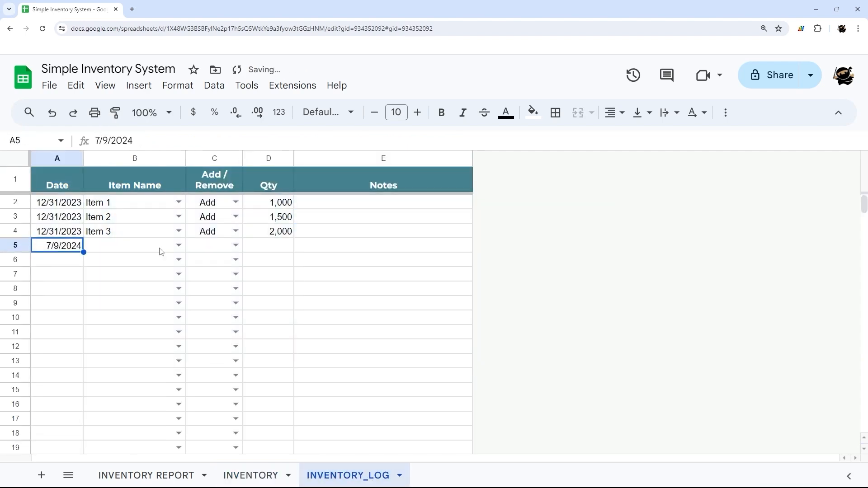
left_click(178, 245)
left_click(105, 264)
left_click(236, 245)
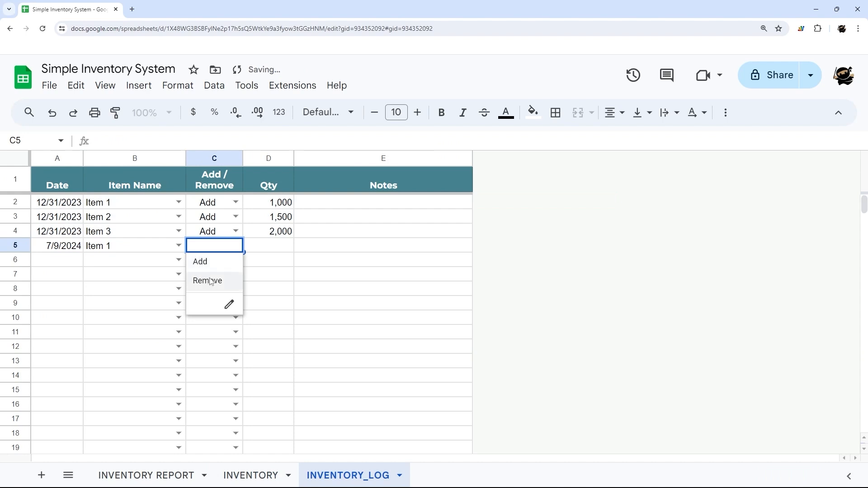
left_click(207, 281)
left_click(269, 250)
type("500")
key("Return")
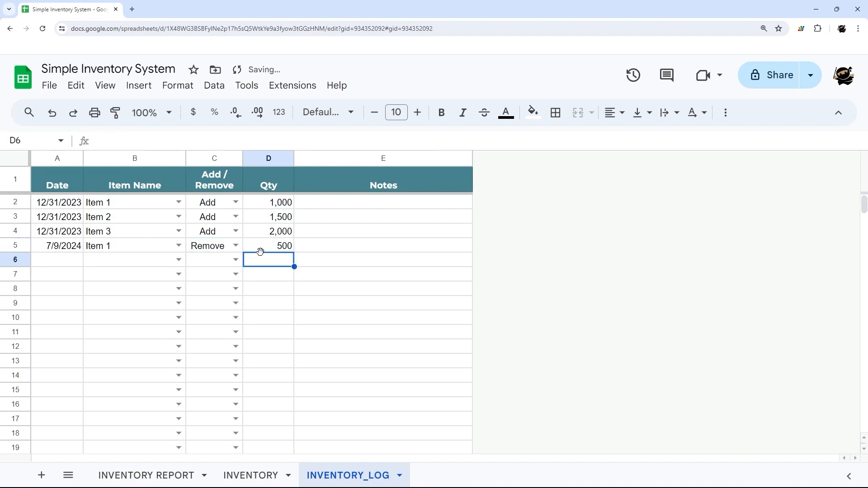
Check Item 1's Remove total in D2 of INVENTORY against the Add / Remove and Qty columns of the log
left_click(241, 475)
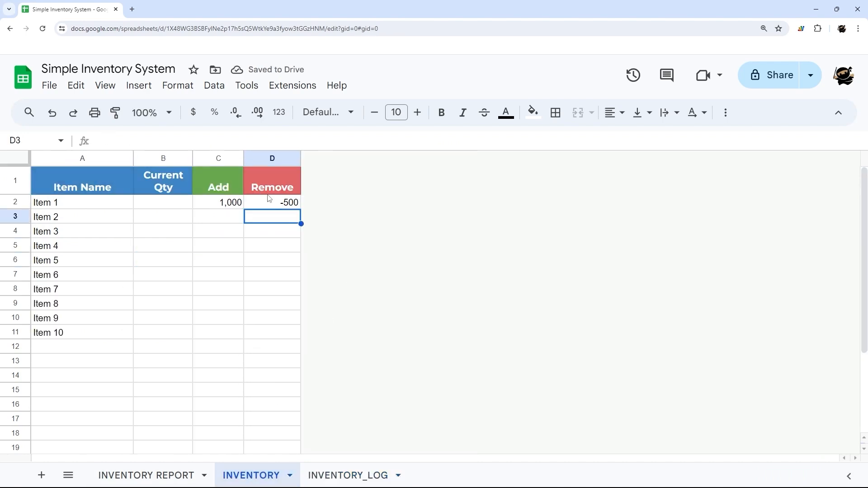
left_click(279, 203)
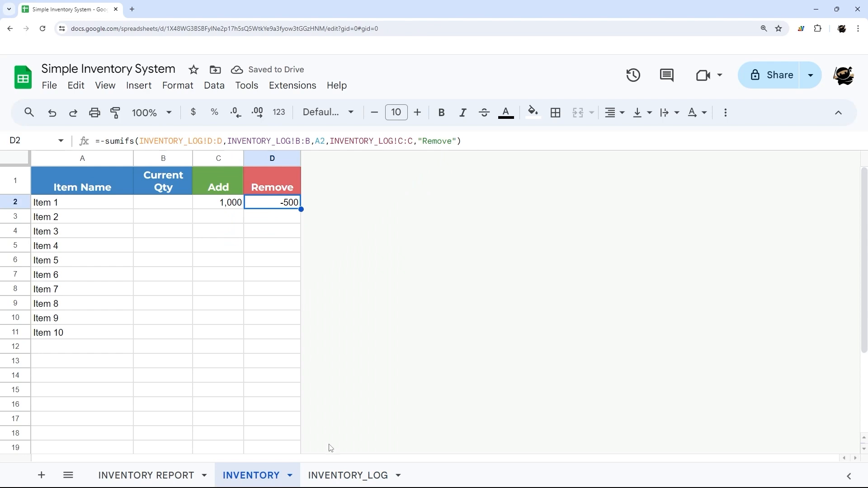
left_click(347, 476)
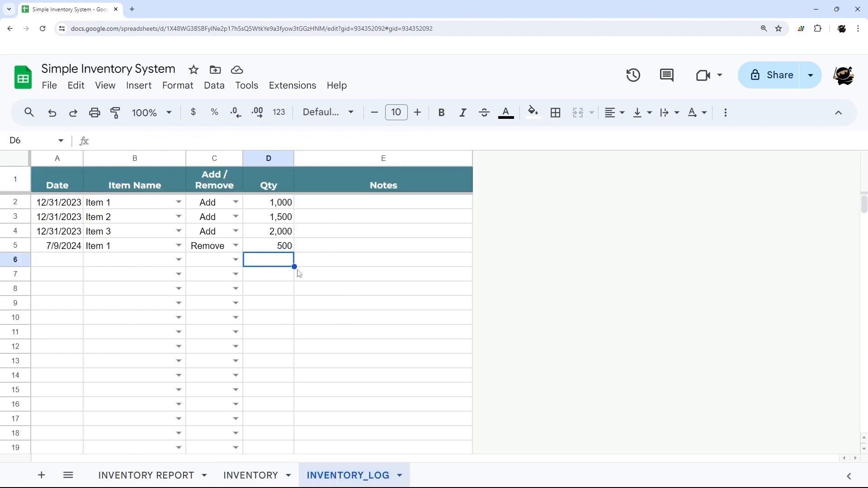
left_click(216, 157)
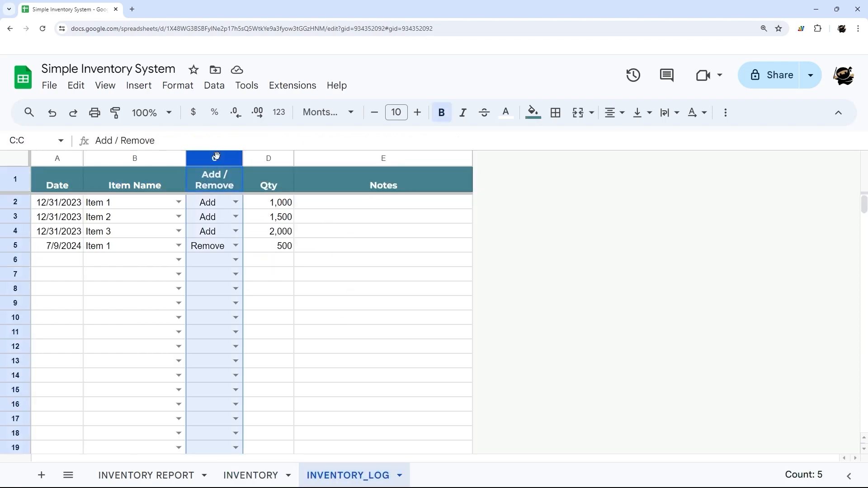
left_click(279, 201)
left_click(285, 247)
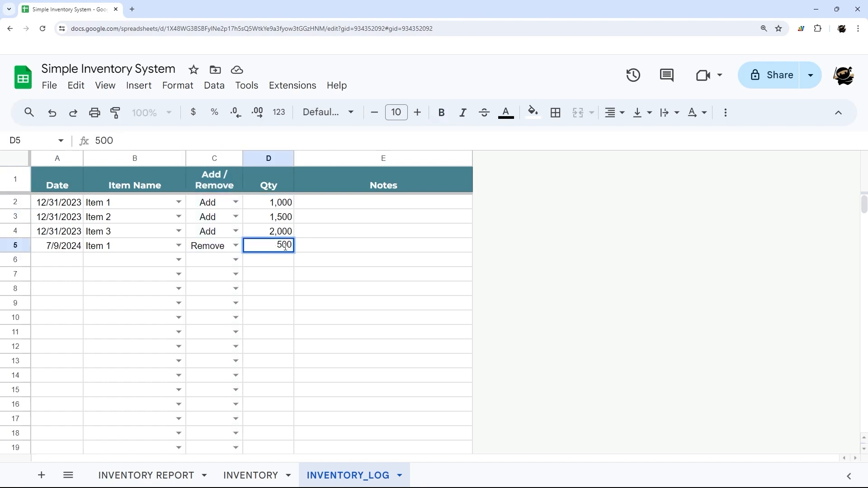
type("-")
key("BackSpace")
key("Return")
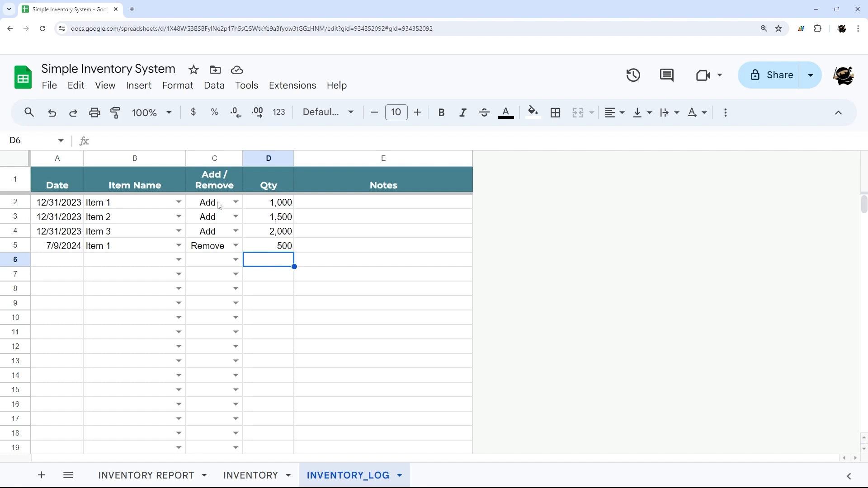
Compare the log's Add / Remove and Qty entries with the Add and Remove columns of the INVENTORY sheet
left_click_drag(219, 206, 286, 266)
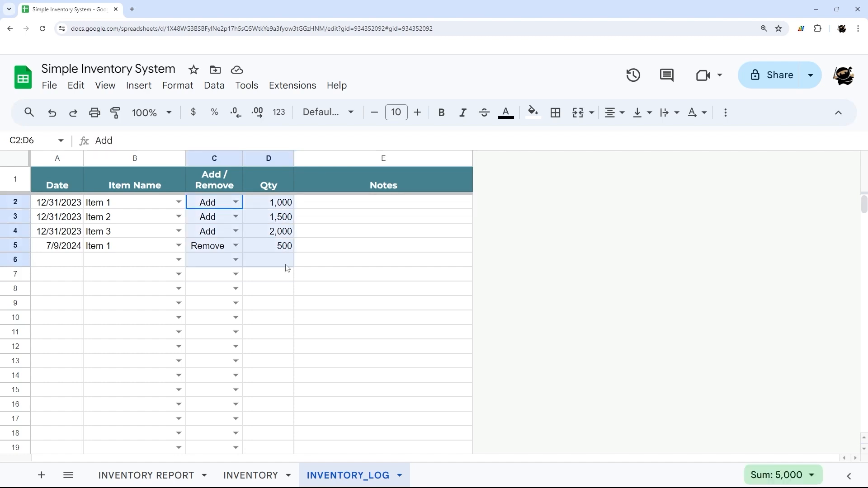
left_click(249, 476)
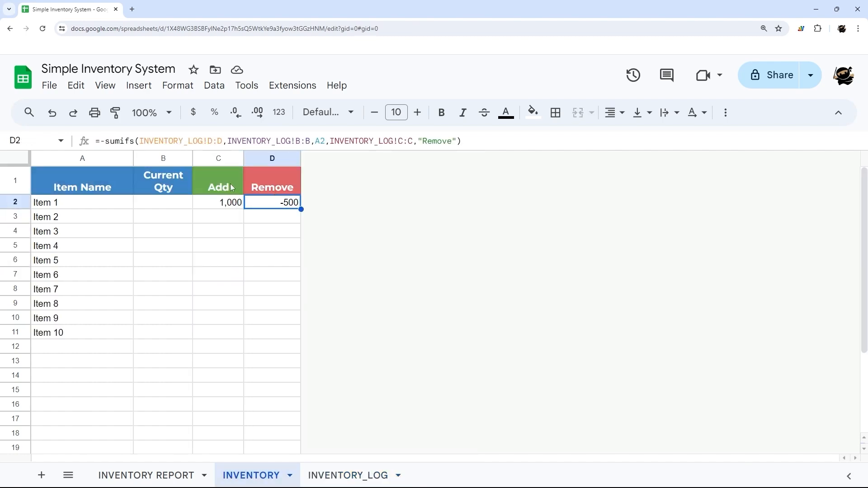
left_click_drag(228, 162, 271, 159)
Calculate Item 1's Current Qty in B2 of INVENTORY with the formula =C2+D2
left_click(170, 204)
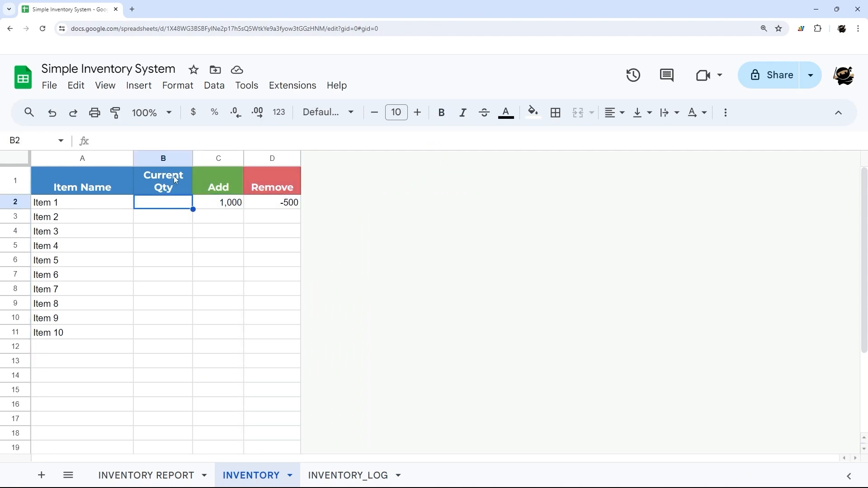
type("=")
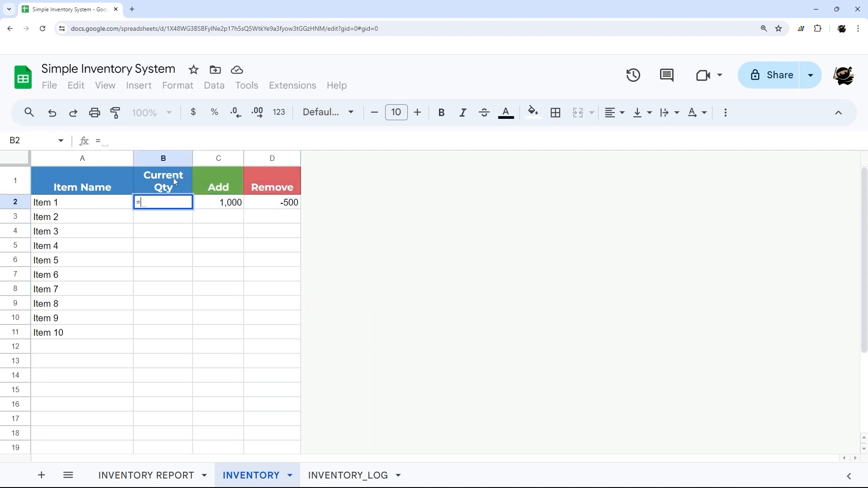
left_click(226, 190)
left_click(230, 202)
type("+")
left_click(276, 202)
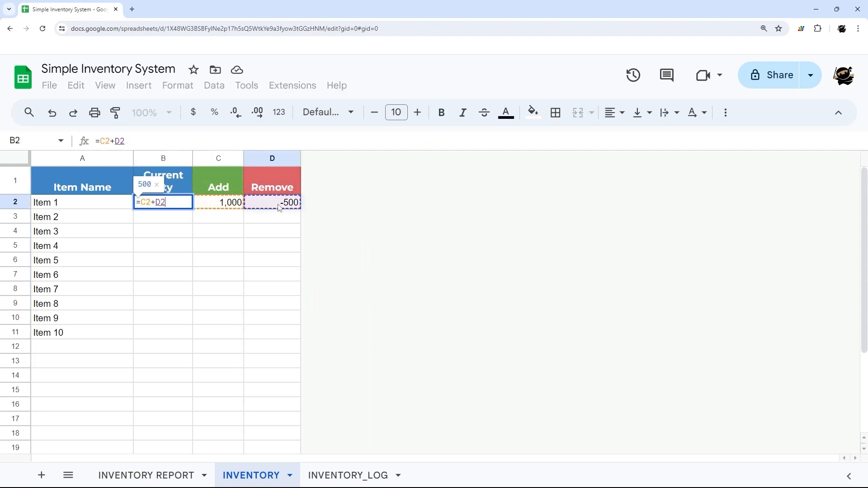
key("Return")
Fill the Current Qty, Add and Remove formulas from row 2 down through row 25
left_click_drag(188, 205, 298, 409)
scroll(178, 233, "up", 2)
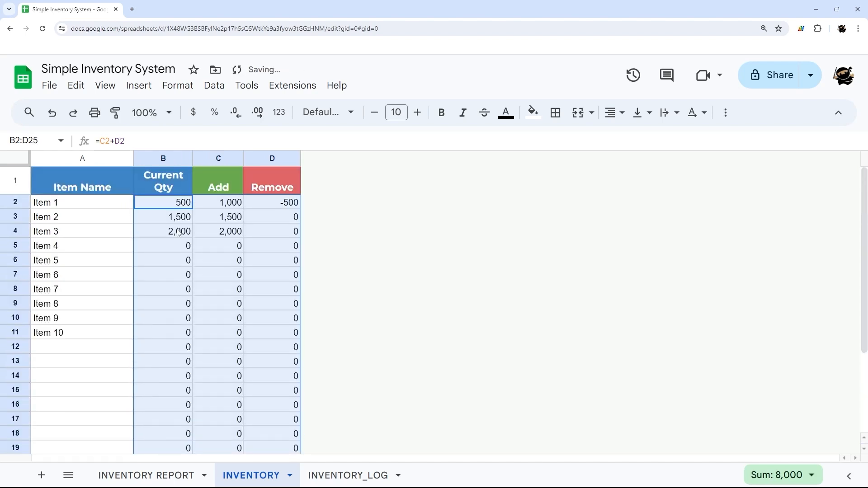
left_click(181, 346)
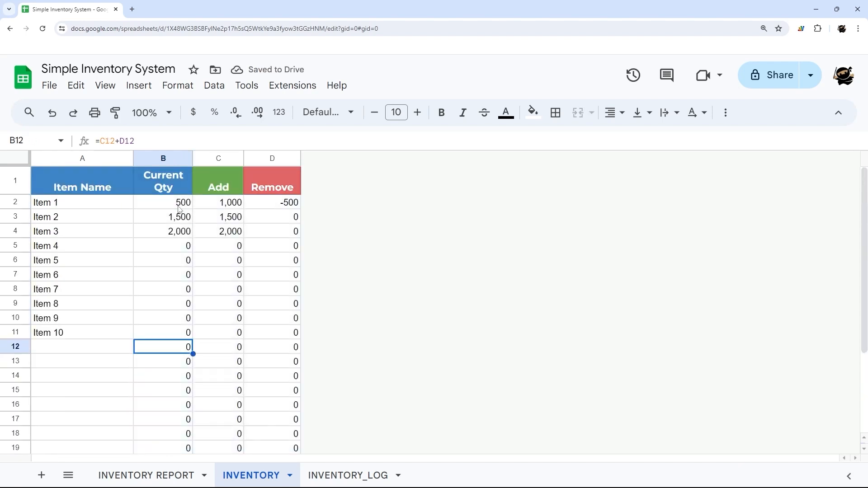
Make B2 stay blank when the item name is empty by changing its formula to =IF(A2="",,C2+D2)
left_click(180, 204)
left_click(107, 141)
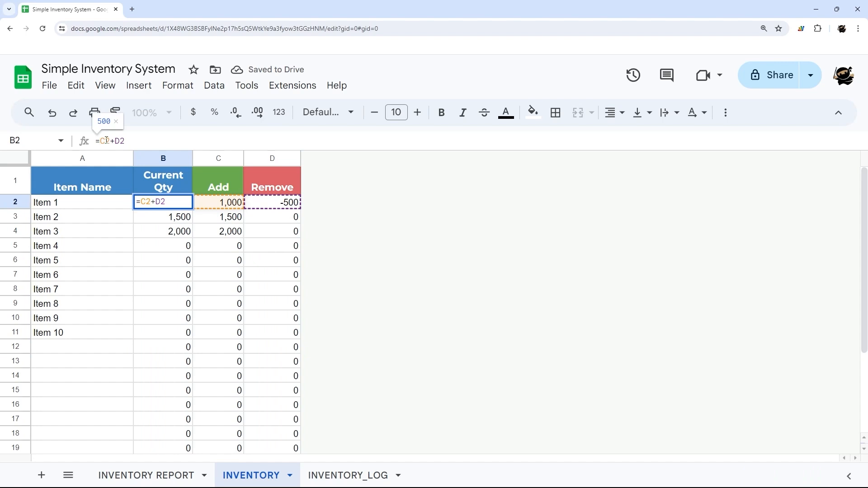
type("IF(A2=\"\"")
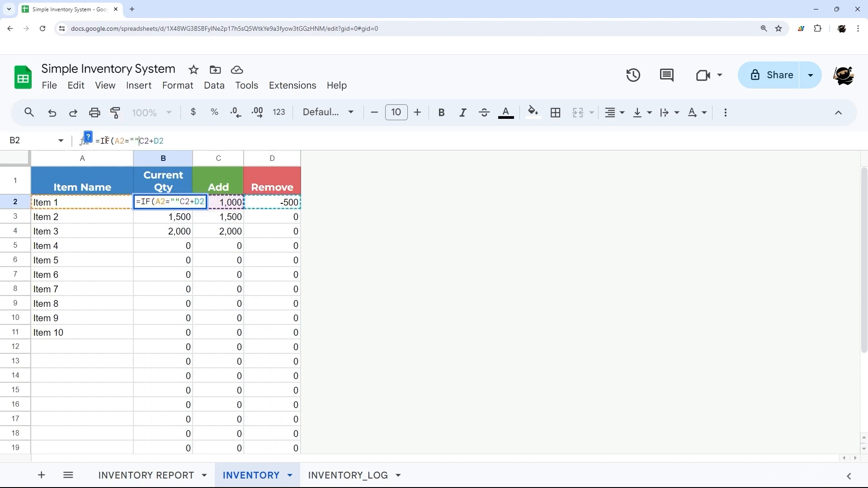
type(",,")
key("End")
type(")")
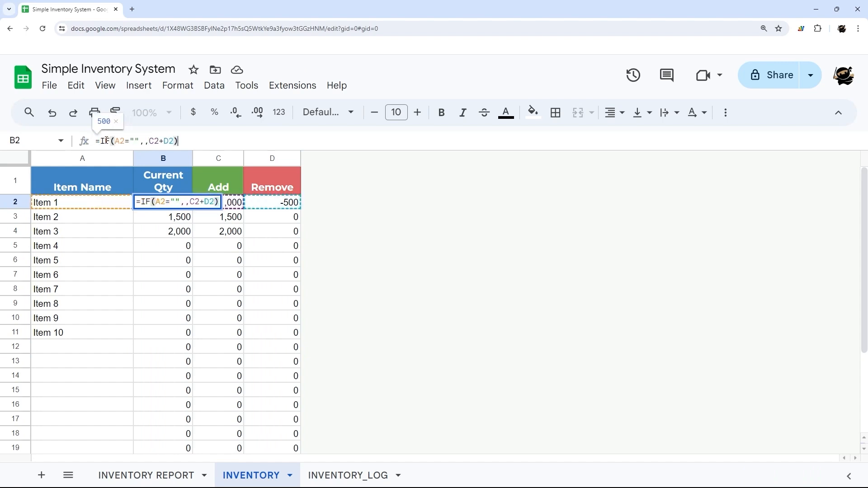
left_click(144, 141)
type("\"\"")
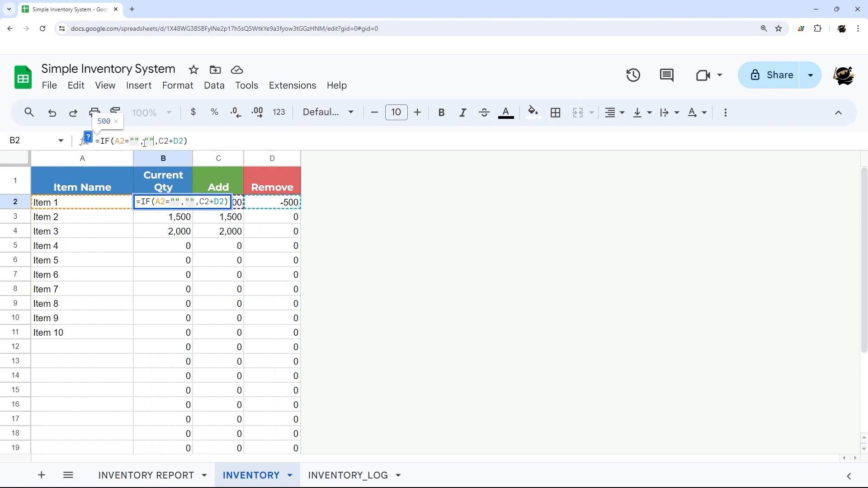
key("BackSpace")
key("BackSpace")
key("Tab")
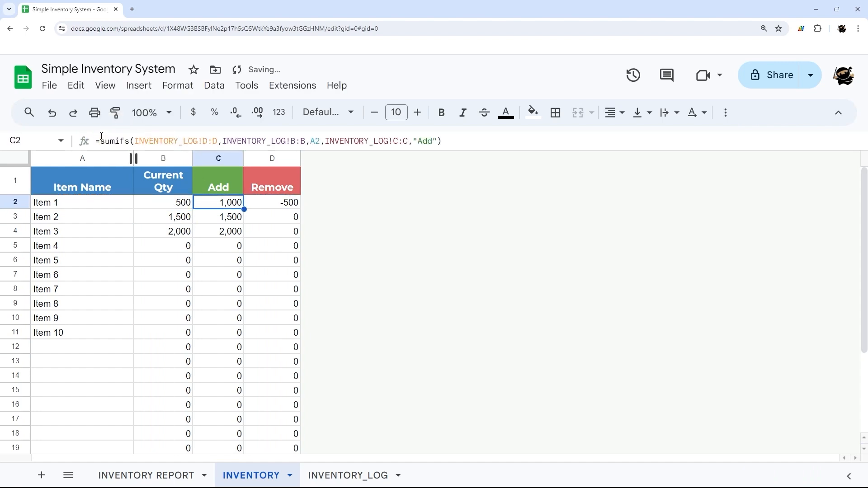
Wrap the Add formula in C2 as =IF(A2="",,sumifs(…)), keeping its existing sumifs arguments
left_click(102, 141)
type("IF(A2=\"\",")
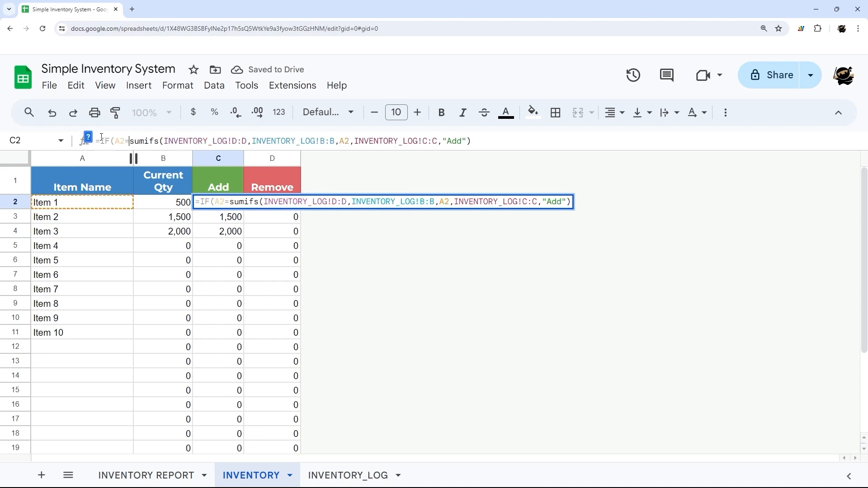
type("\"\",")
key("Return")
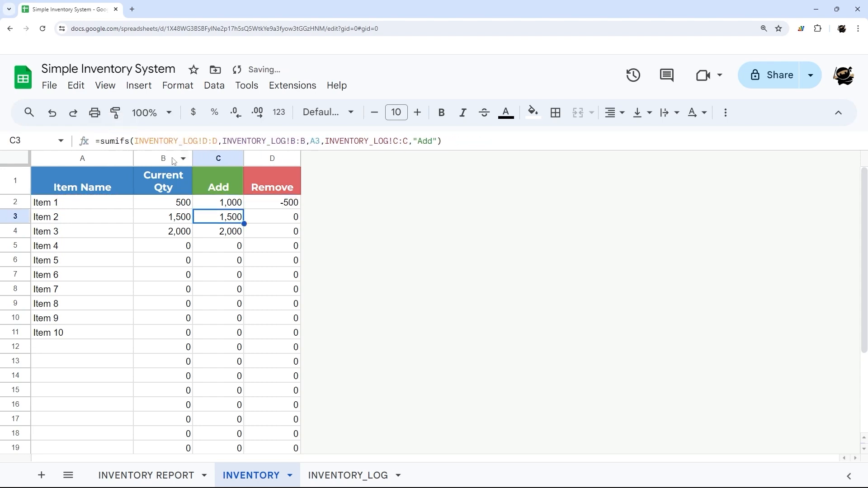
Wrap the negated Remove formula in D2 as =IF(A2="",,-sumifs(…)), keeping its existing sumifs arguments
left_click(293, 206)
left_click(104, 141)
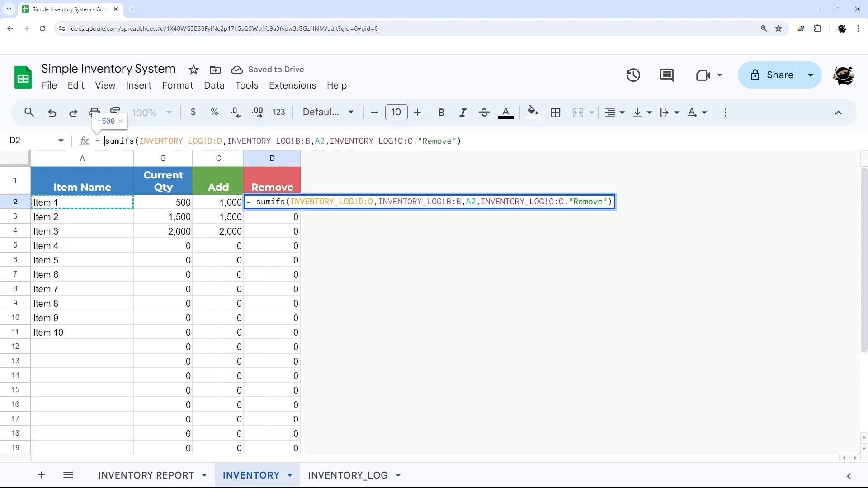
type("IF(A2=")
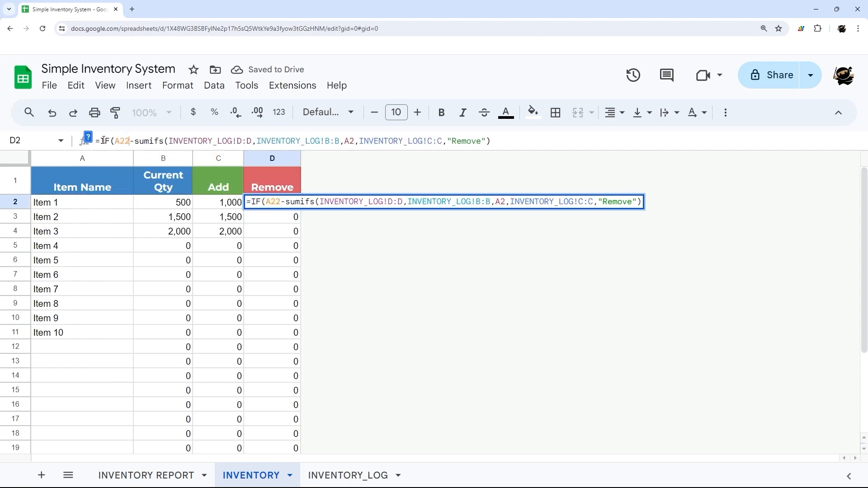
type("\"\",\"\",")
key("Return")
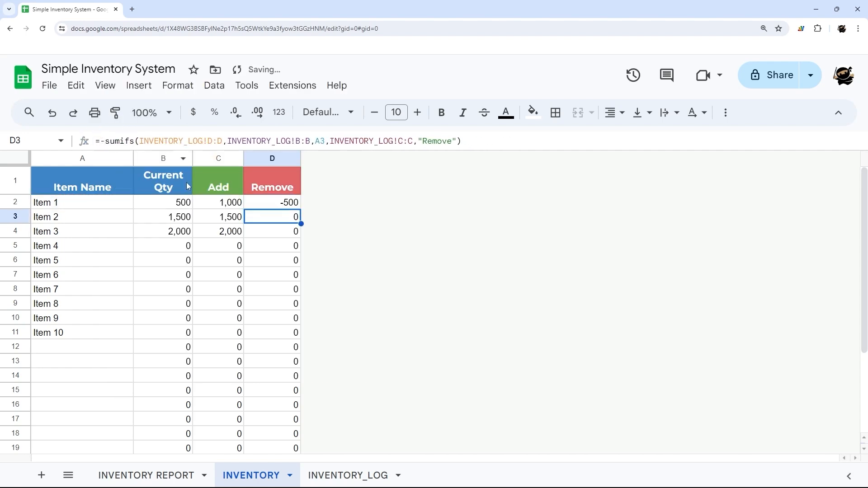
Copy the updated IF formulas from B2:D2 down over the rows below in the three quantity columns
left_click_drag(172, 202, 310, 420)
scroll(223, 281, "up", 3)
left_click(174, 348)
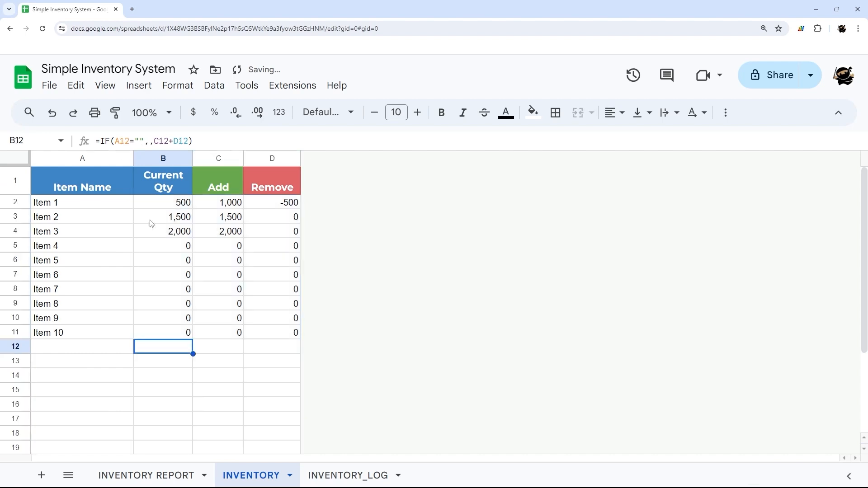
Examine the IF formula in B12 and the item and quantity rows in A2:D18
left_click_drag(213, 145, 54, 141)
key("Escape")
left_click_drag(63, 333, 73, 396)
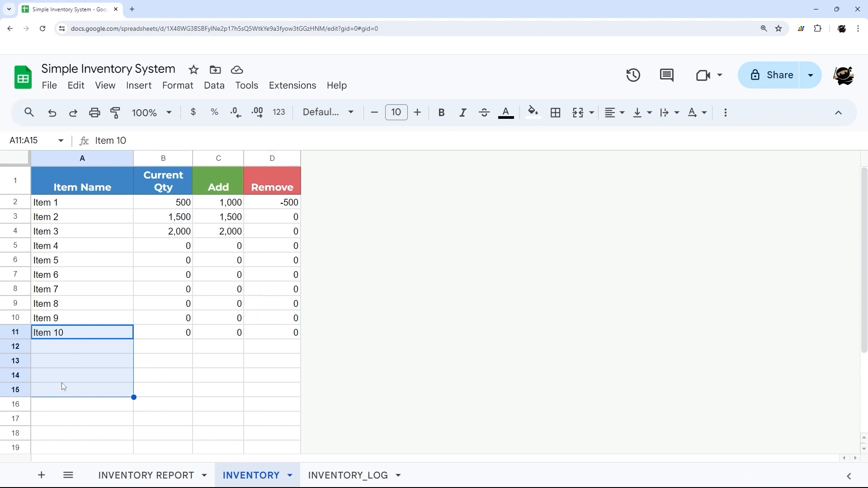
left_click_drag(77, 207, 292, 430)
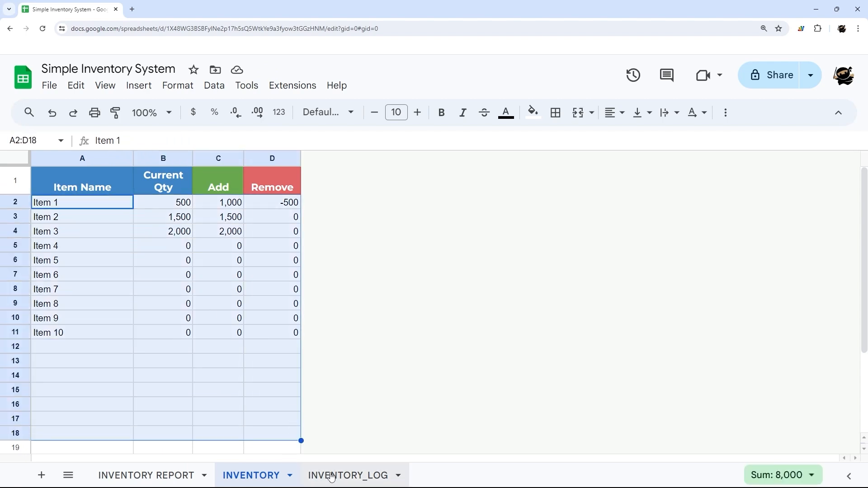
In row 6 of INVENTORY_LOG, record a Remove entry for Item 2 dated 7/10/2024 with quantity 1000
left_click(358, 475)
double_click(72, 264)
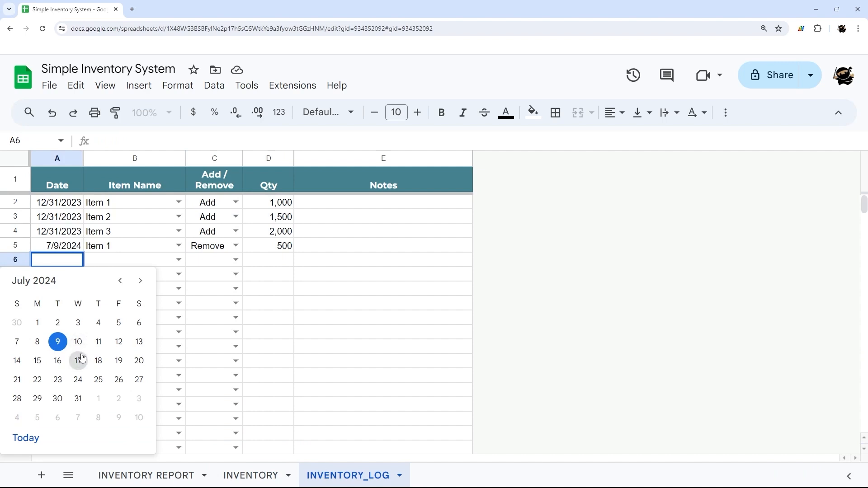
left_click(77, 339)
left_click(180, 262)
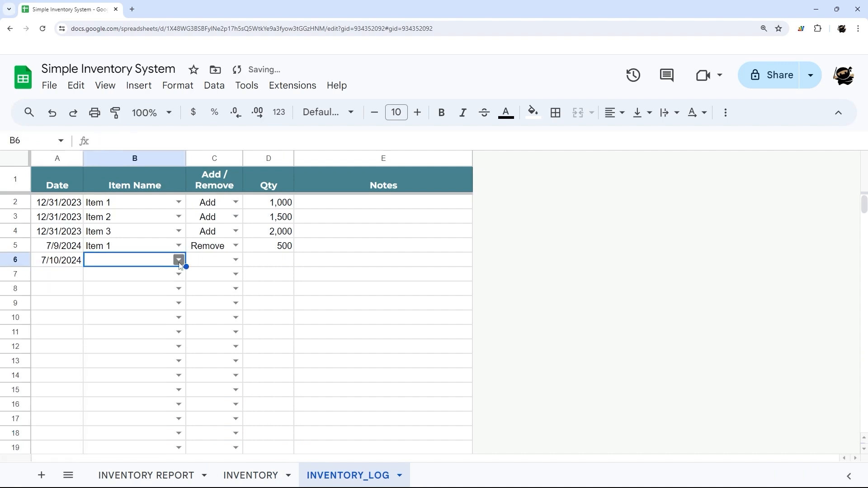
left_click(179, 260)
left_click(120, 312)
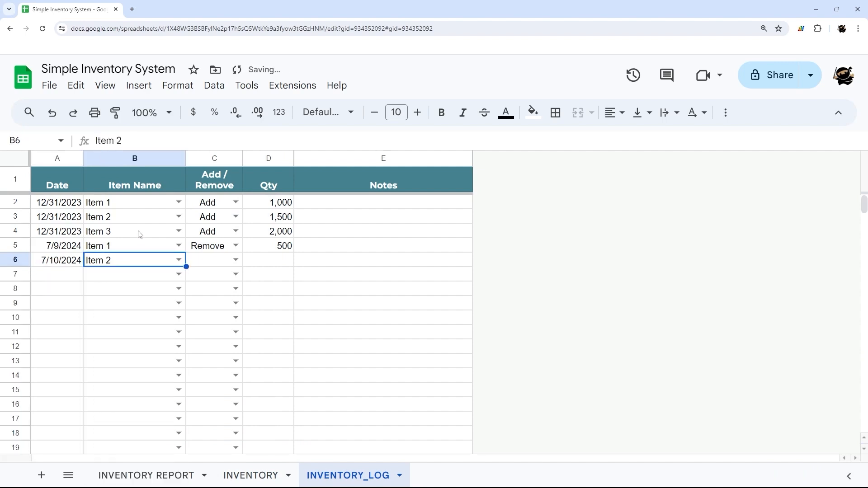
left_click(281, 222)
left_click(278, 263)
type("1000")
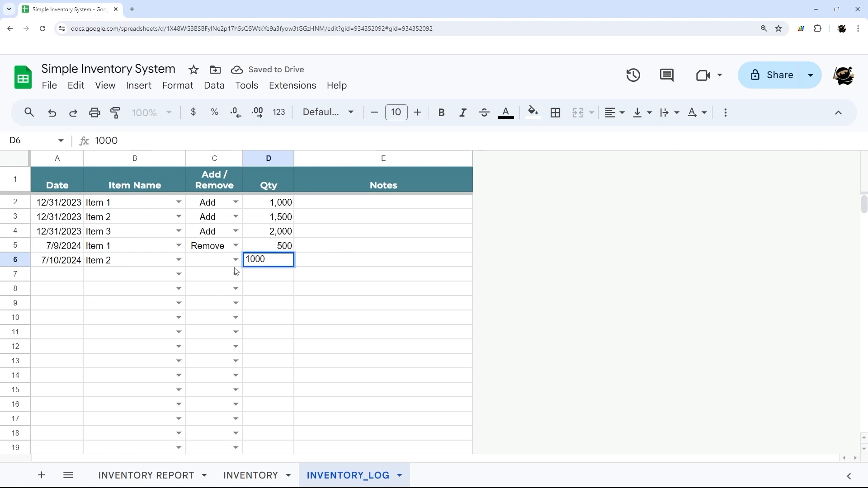
left_click(236, 259)
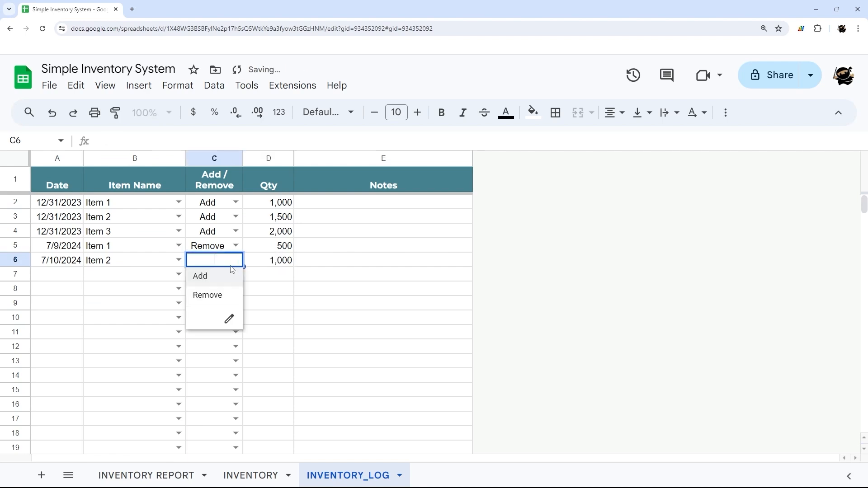
left_click(215, 295)
Check Item 2's Add, Remove and Current Qty cells on the INVENTORY sheet
left_click(251, 475)
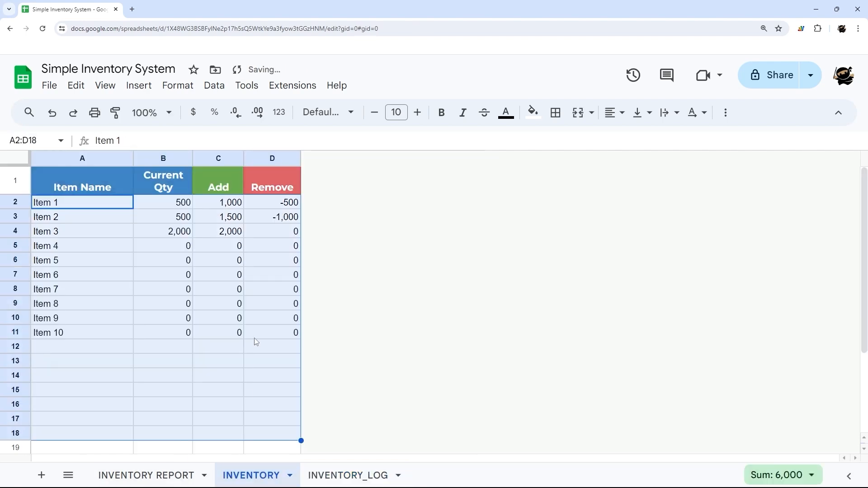
left_click(229, 221)
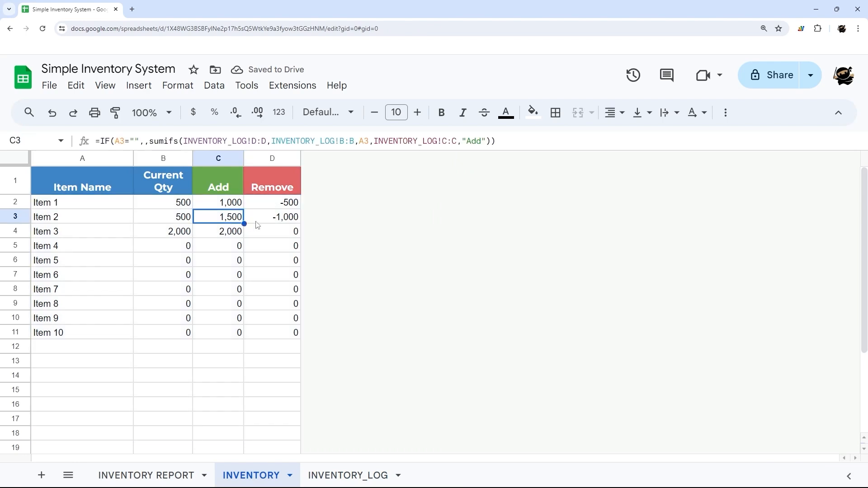
left_click(280, 219)
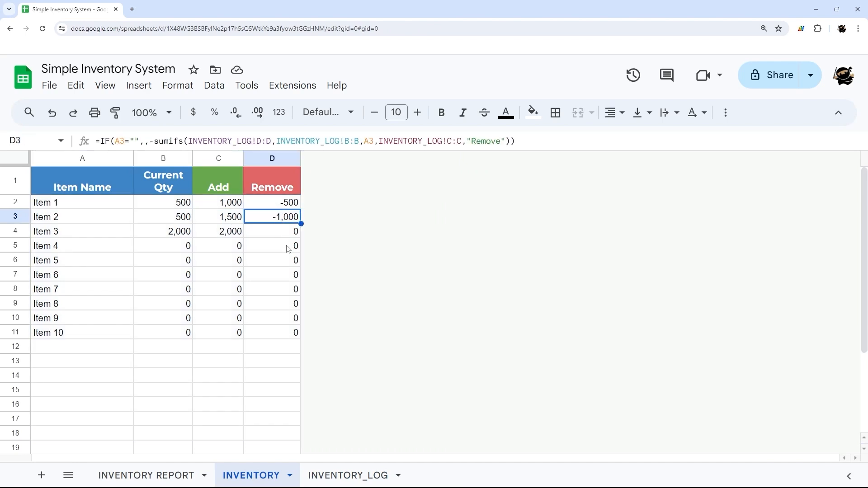
left_click(192, 219)
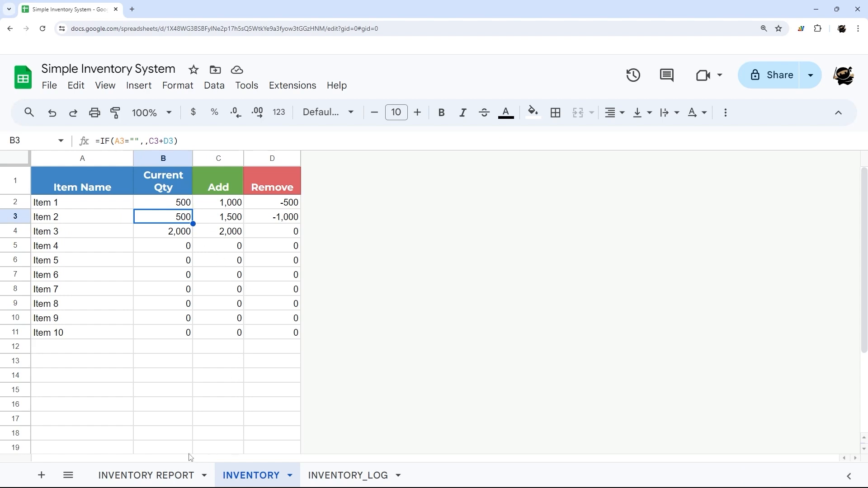
Examine the INVENTORY REPORT layout down to Item 10 and inspect the item-name formula in C6:C9
left_click(158, 476)
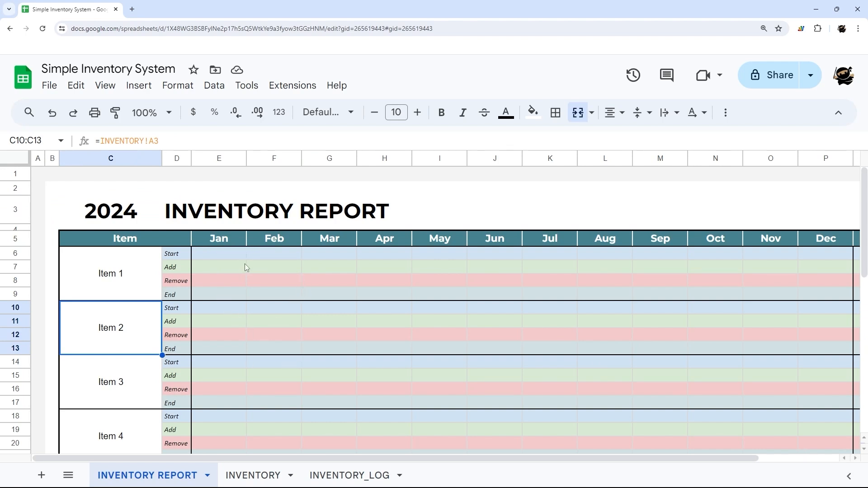
left_click_drag(303, 458, 252, 460)
scroll(229, 258, "down", 10)
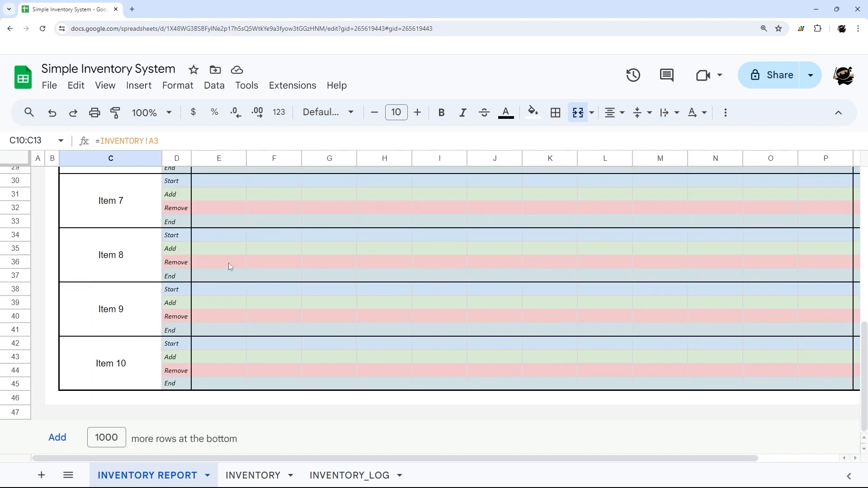
scroll(229, 282, "up", 10)
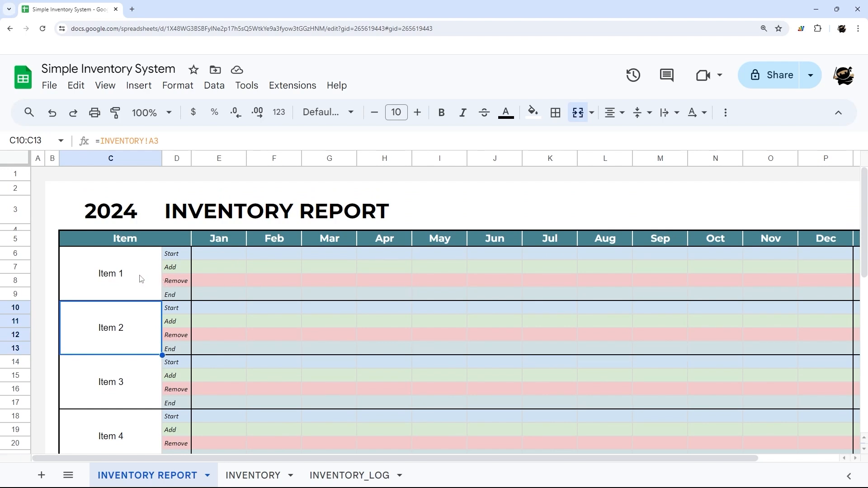
left_click(116, 272)
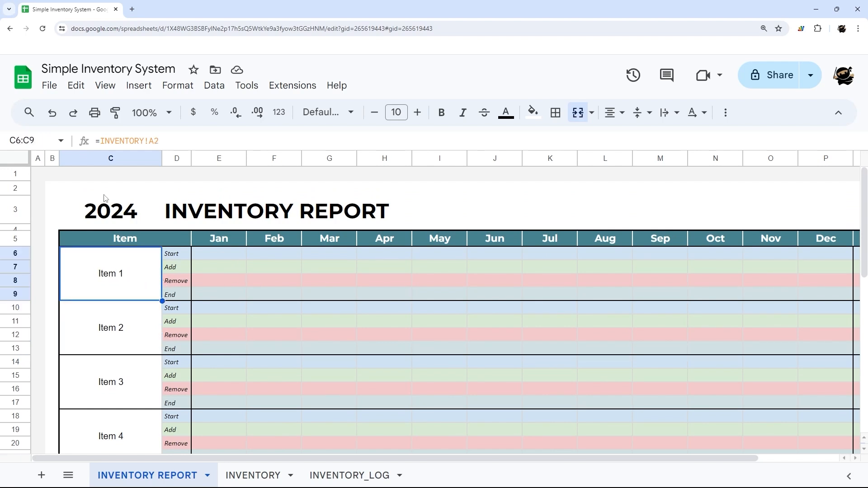
left_click_drag(155, 138, 94, 140)
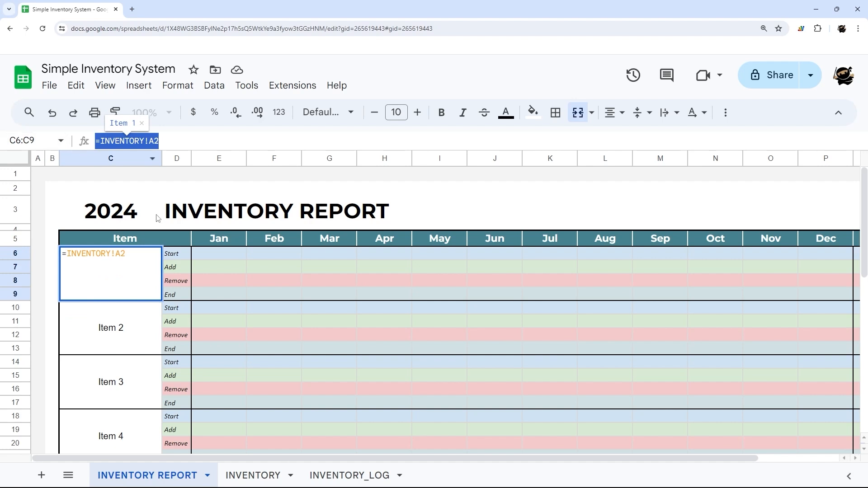
key("Escape")
Insert one blank row and three more at row 46, directly below the Item 10 block of the report
mouse_move(307, 191)
left_mouse_down()
mouse_move(300, 195)
mouse_move(312, 194)
mouse_move(312, 206)
left_mouse_up()
scroll(155, 318, "down", 3)
scroll(155, 318, "down", 6)
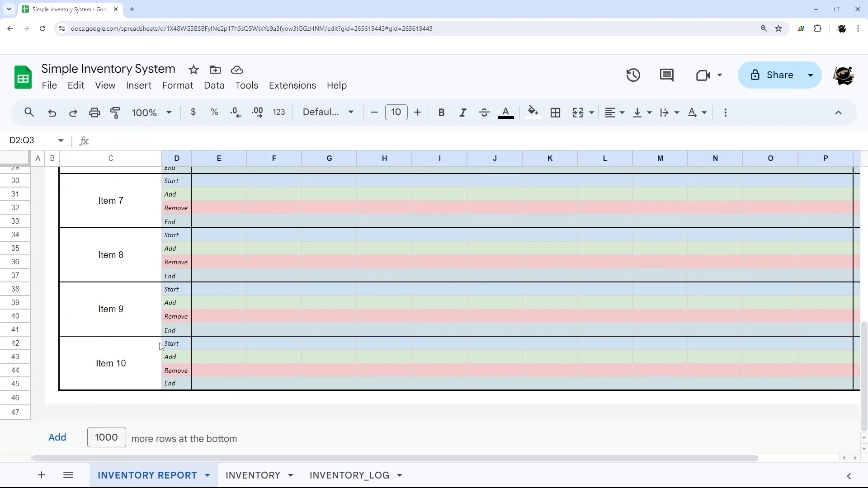
left_click(18, 397)
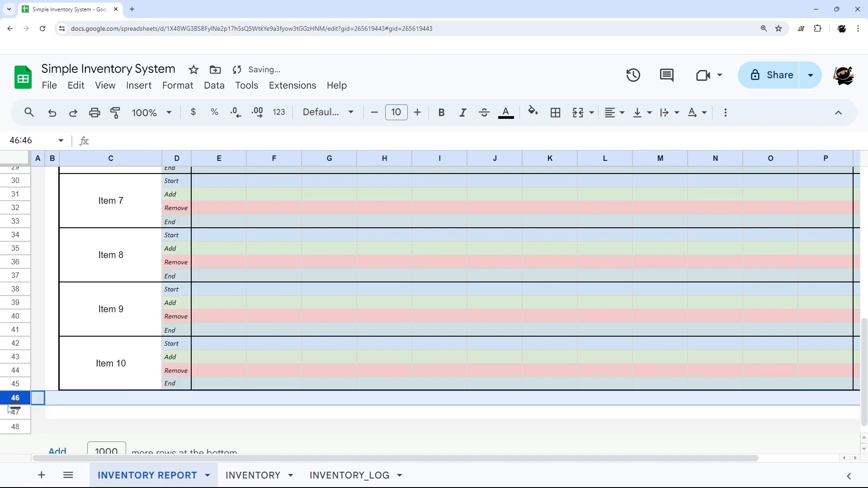
left_click_drag(106, 412, 107, 427)
left_click_drag(18, 397, 19, 426)
key("ctrl+alt+=")
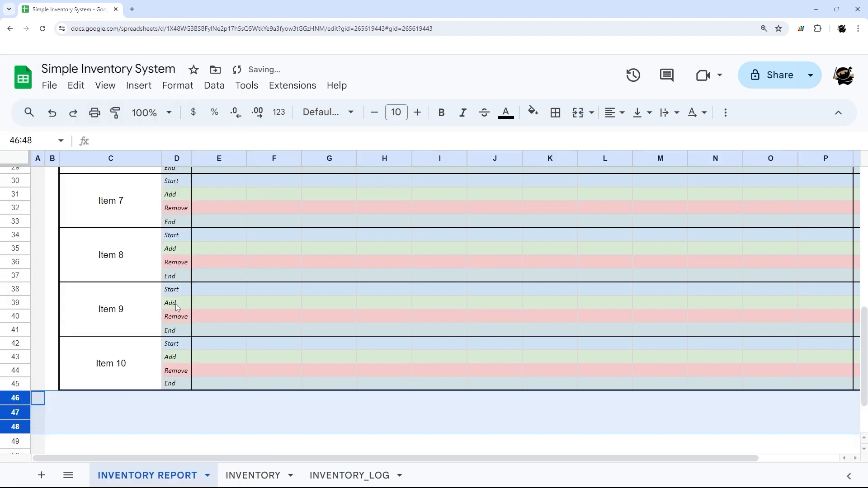
Merge cells C47:C50 below the Item 10 block into one item-name cell
scroll(175, 308, "down", 3)
left_click_drag(102, 287, 175, 284)
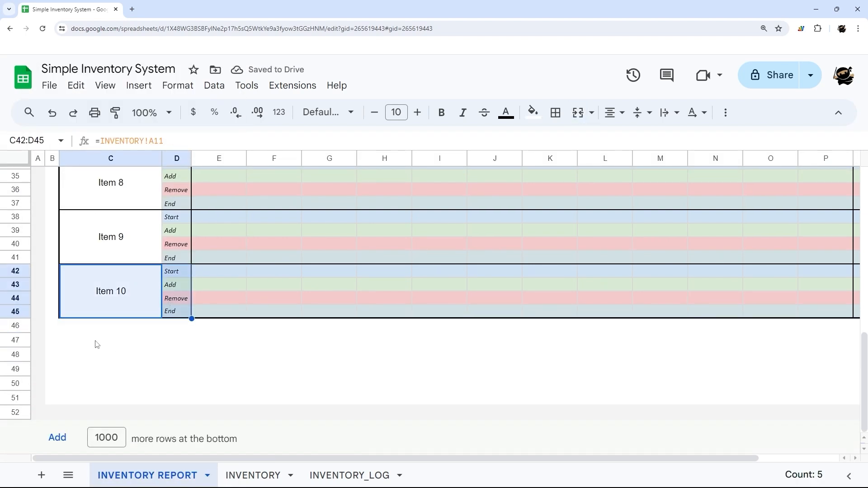
left_click_drag(95, 345, 93, 390)
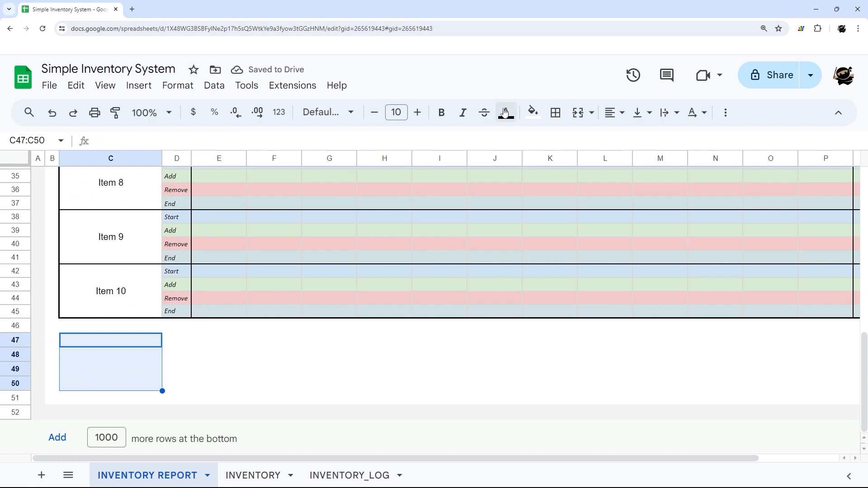
left_click(578, 112)
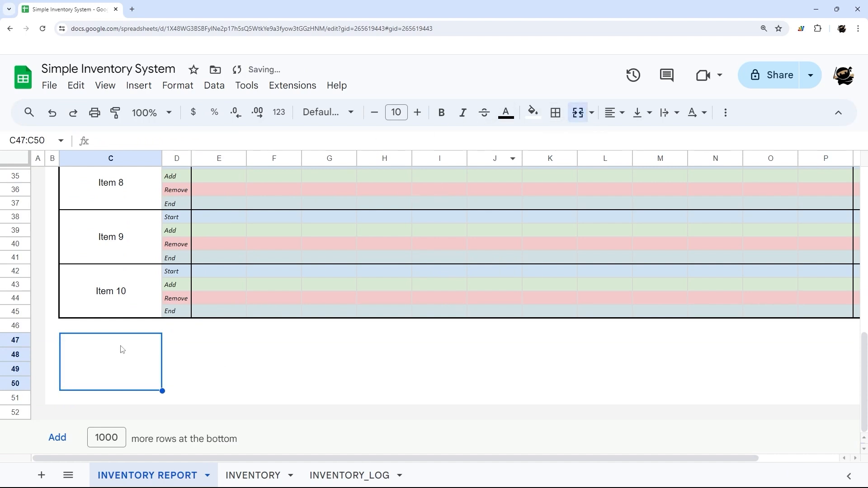
Following Item 10's name formula, link merged cell C47:C50 to A12 of the INVENTORY sheet with =INVENTORY!A12
left_click(116, 284)
left_click_drag(180, 142, 63, 142)
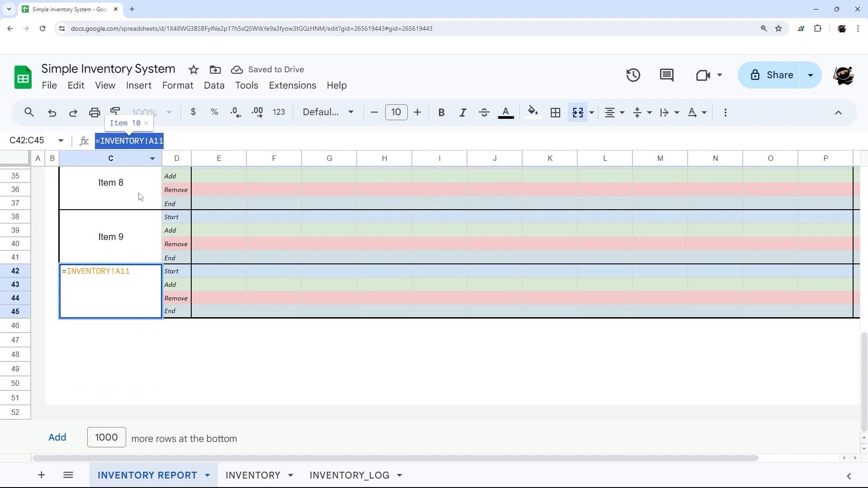
left_click(247, 476)
left_click(53, 334)
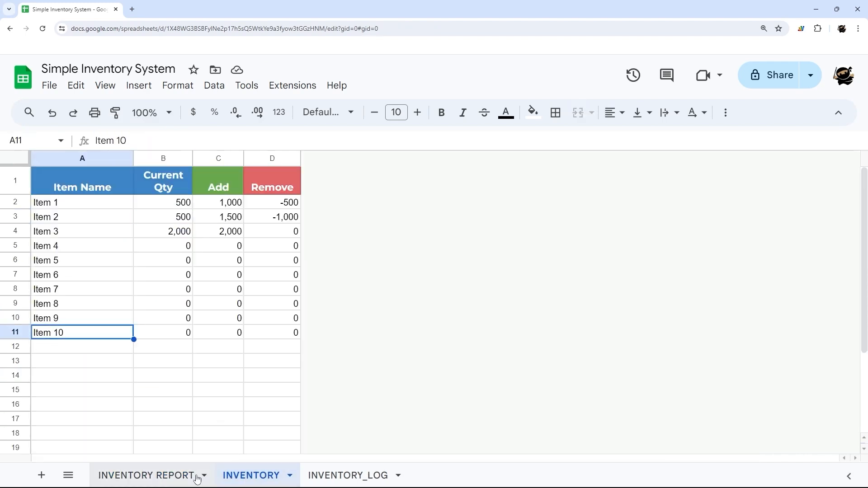
left_click(54, 347)
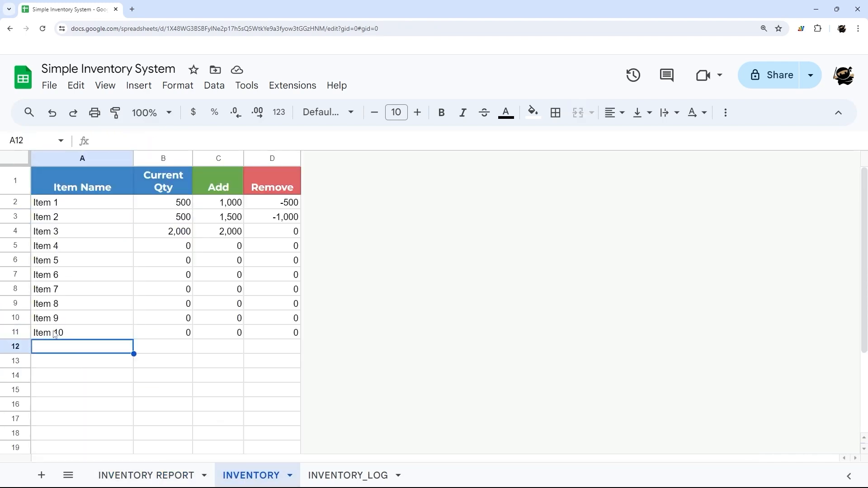
left_click(146, 475)
left_click(99, 355)
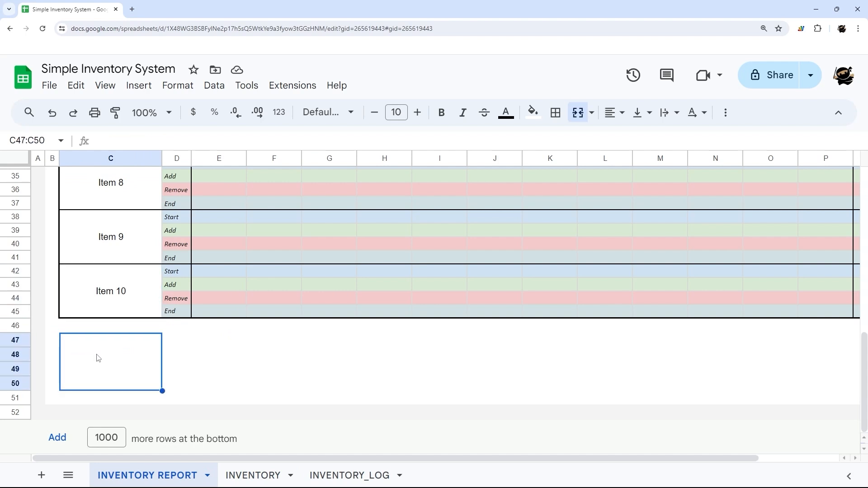
type("=")
left_click(253, 475)
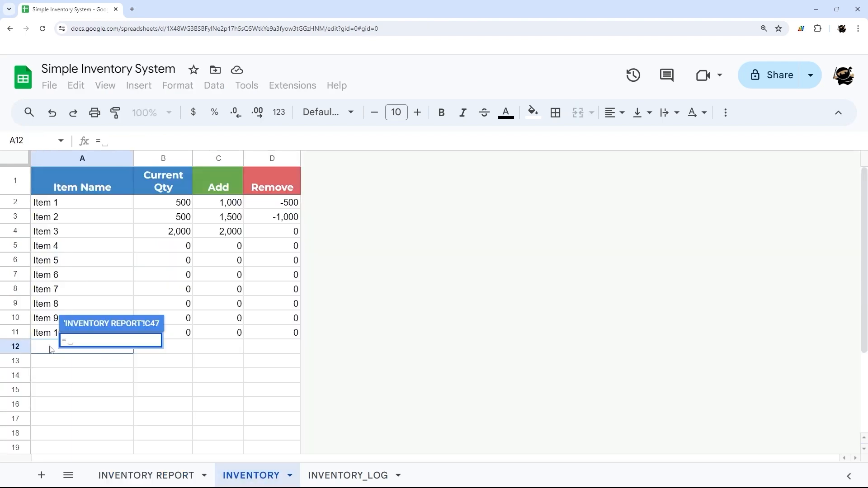
left_click(42, 352)
key("Return")
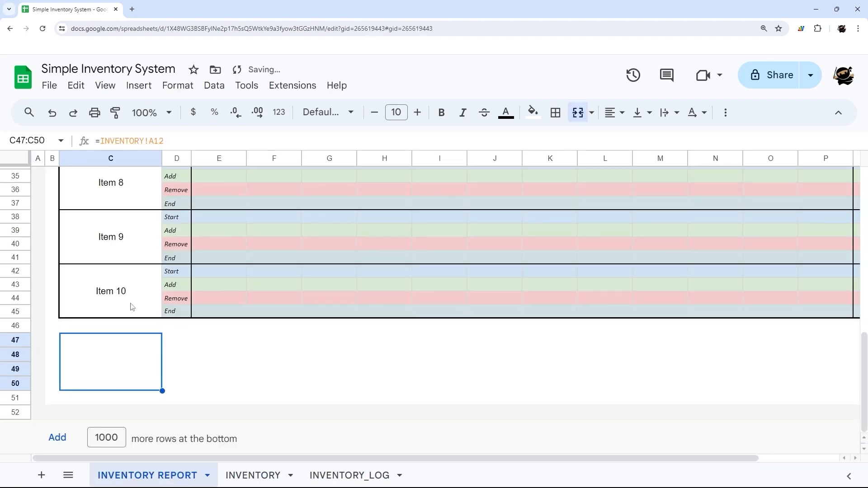
Demonstrate reusing Item 10's name formula in merged cell C47:C50, with its reference changed to INVENTORY!A12
double_click(132, 366)
left_click(130, 254)
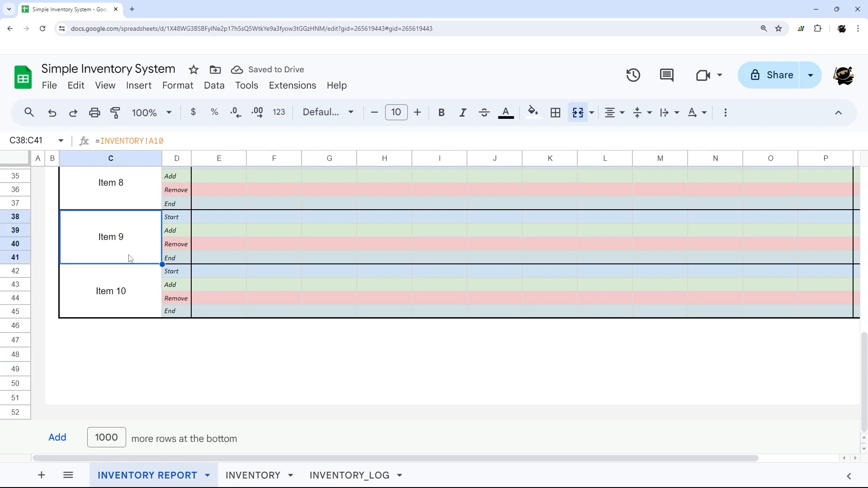
left_click(135, 282)
left_click_drag(172, 137, 80, 135)
key("ctrl+c")
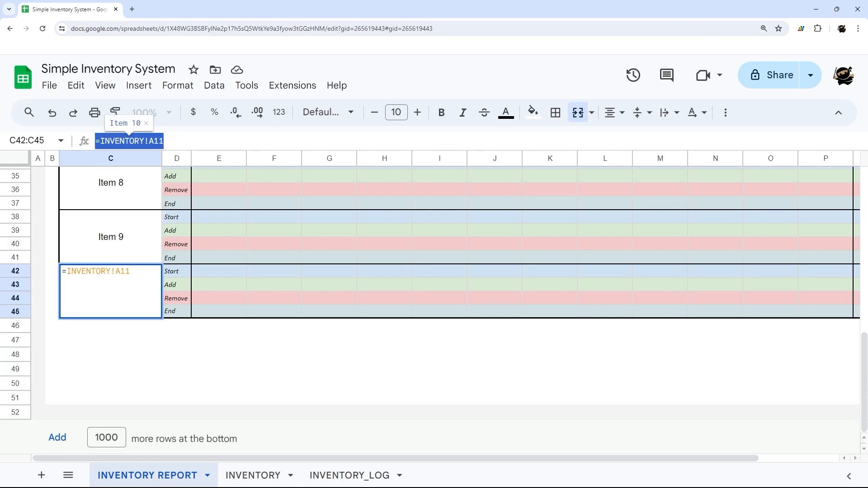
left_click(72, 351)
double_click(109, 360)
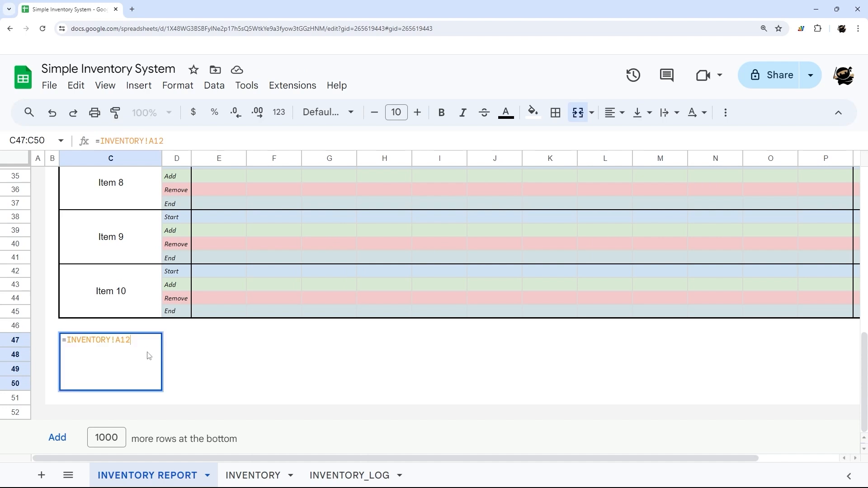
key("ctrl+a")
key("ctrl+v")
key("BackSpace")
type("2")
key("Escape")
Copy Item 10's Start, Add, Remove and End labels from D42:D45 into D47:D50
left_click_drag(118, 281, 208, 357)
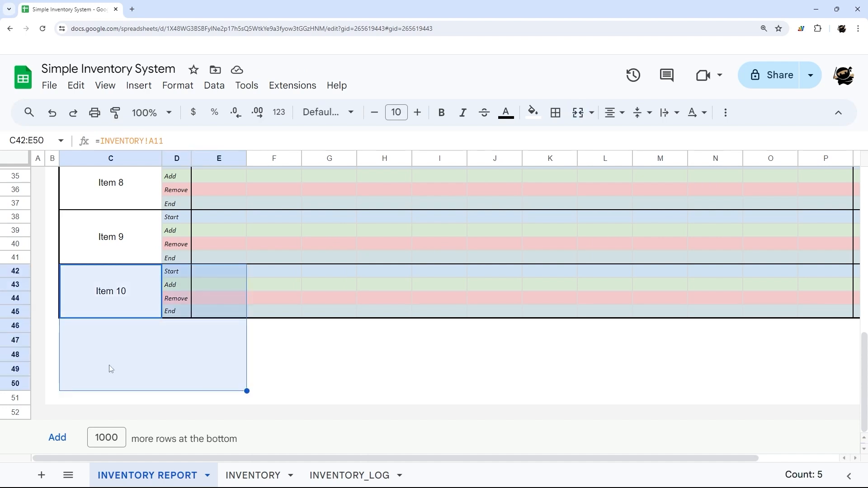
left_click(109, 365)
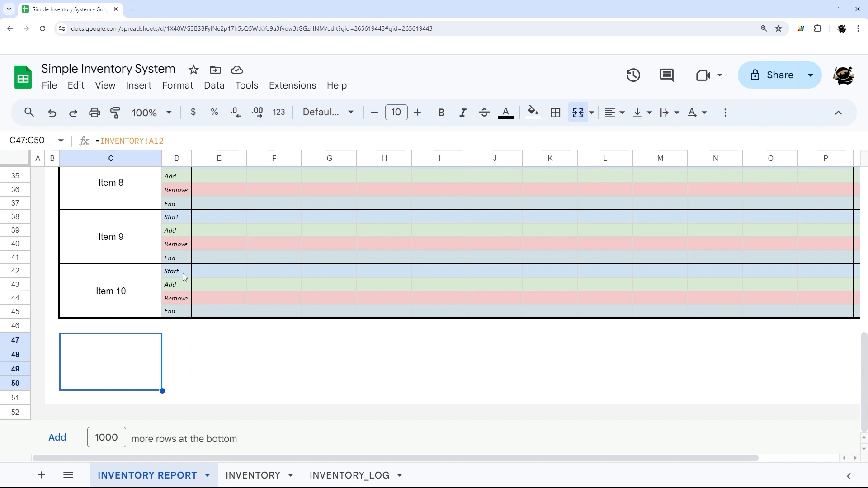
left_click_drag(183, 273, 180, 313)
key("ctrl+c")
left_click(183, 344)
key("ctrl+v")
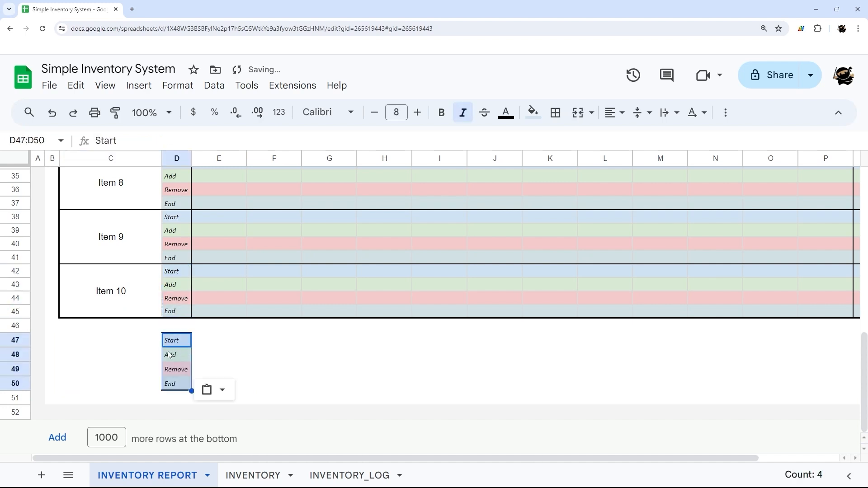
Undo the pasted row labels and the formula entry in C47:C50
key("ctrl+z")
key("ctrl+z")
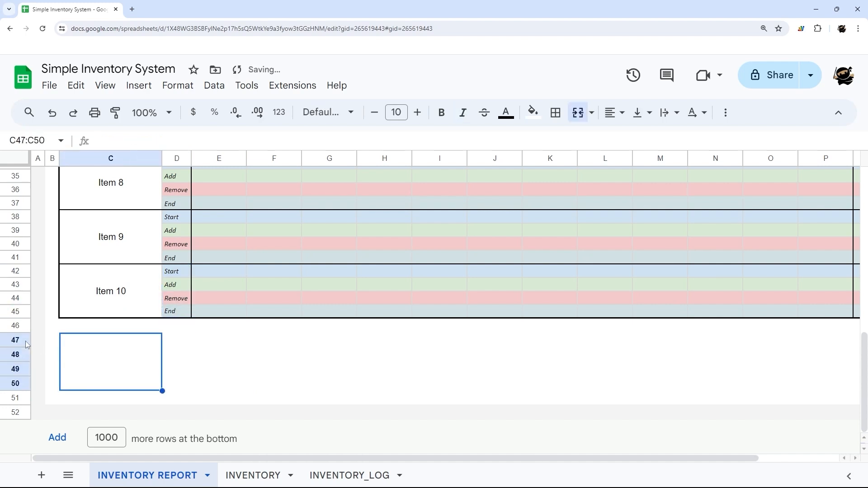
key("ctrl+z")
Delete rows 47 to 50 and row 46 below the Item 10 block
left_click_drag(22, 341, 18, 382)
right_click(17, 382)
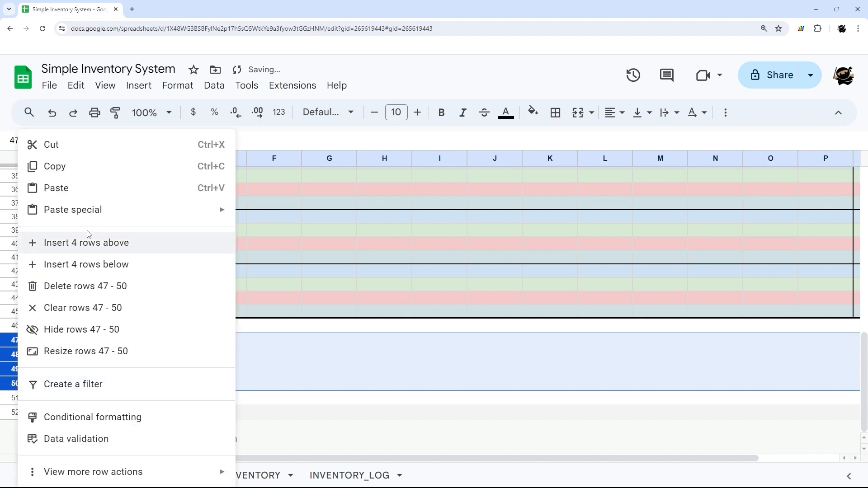
left_click(77, 285)
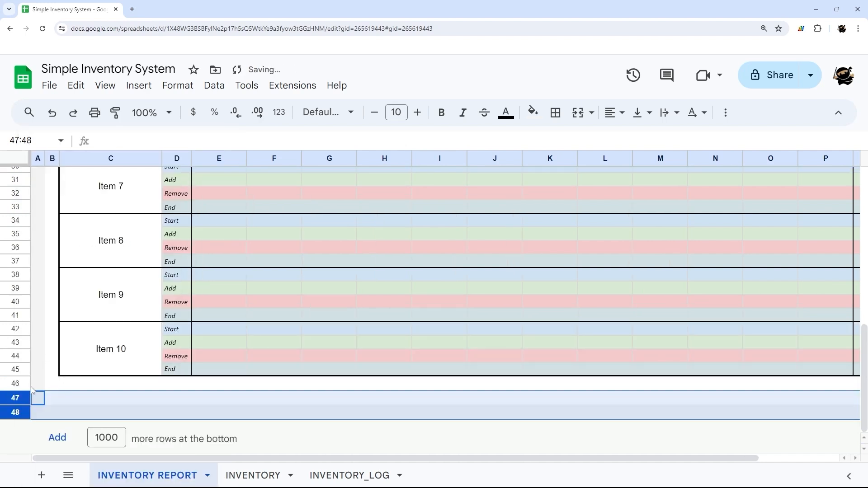
left_click(80, 399)
left_click(15, 383)
right_click(15, 383)
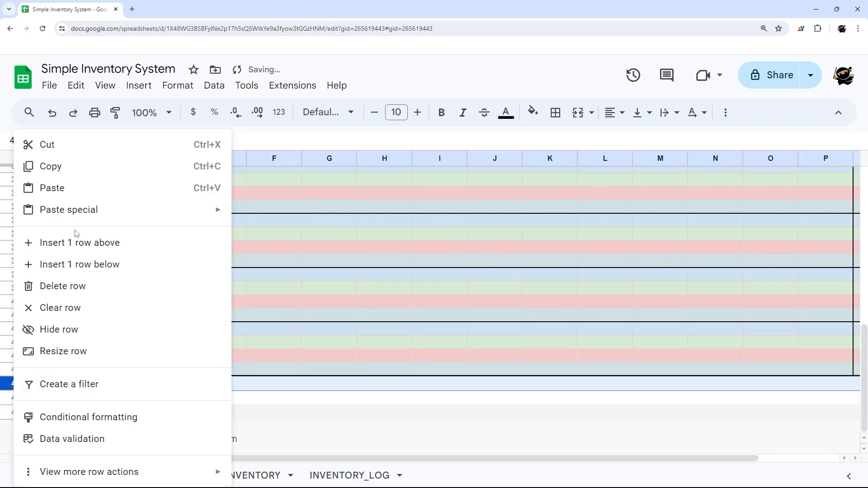
left_click(68, 286)
Insert eight rows above the Item 9 and Item 10 blocks, using rows 38 to 45 as the selection
left_click(19, 383)
left_click_drag(19, 384, 15, 289)
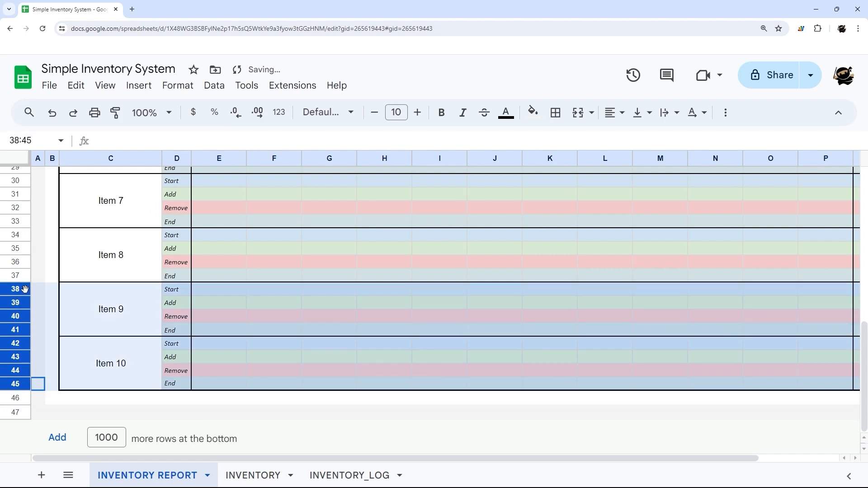
right_click(15, 289)
left_click(98, 242)
scroll(88, 323, "down", 3)
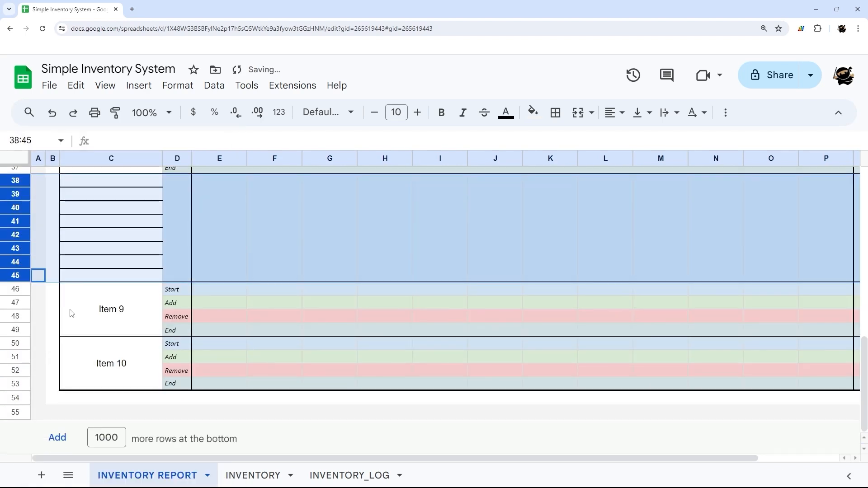
Copy the Item 7 and Item 8 blocks (C30:Q37) into the inserted rows starting at C38
scroll(69, 310, "up", 6)
left_click_drag(97, 310, 792, 389)
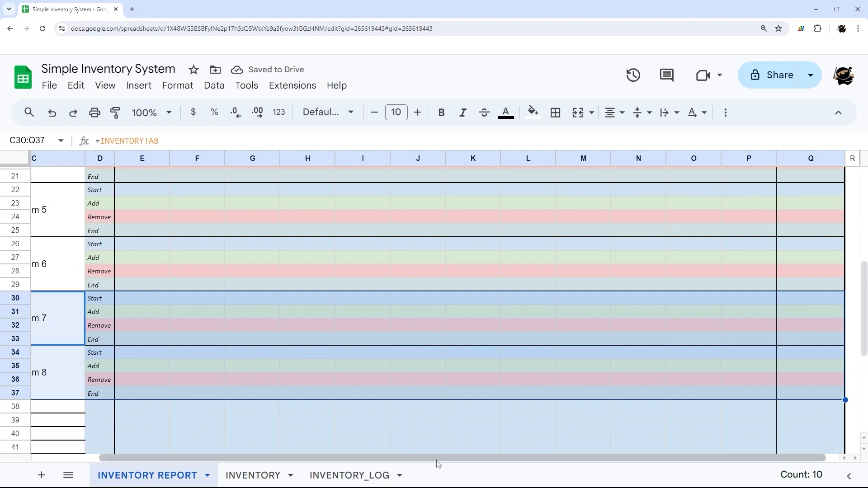
left_click_drag(436, 460, 346, 459)
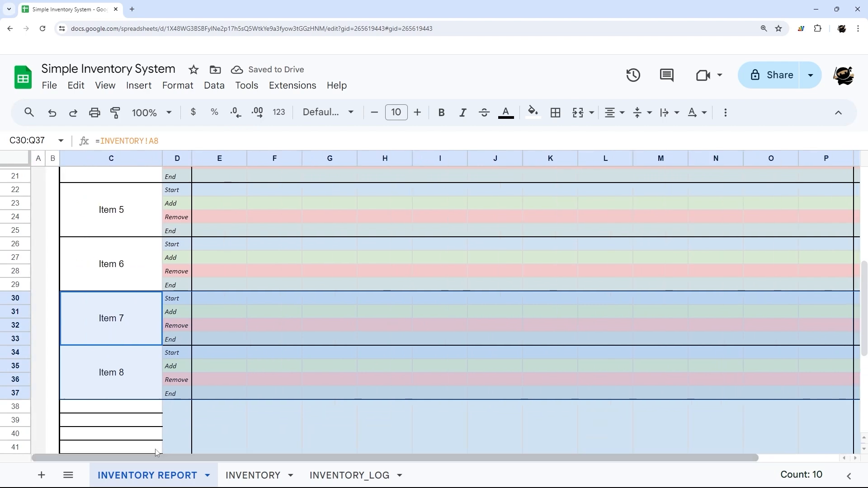
left_click(116, 113)
left_click(117, 407)
scroll(113, 322, "down", 3)
scroll(113, 322, "down", 3)
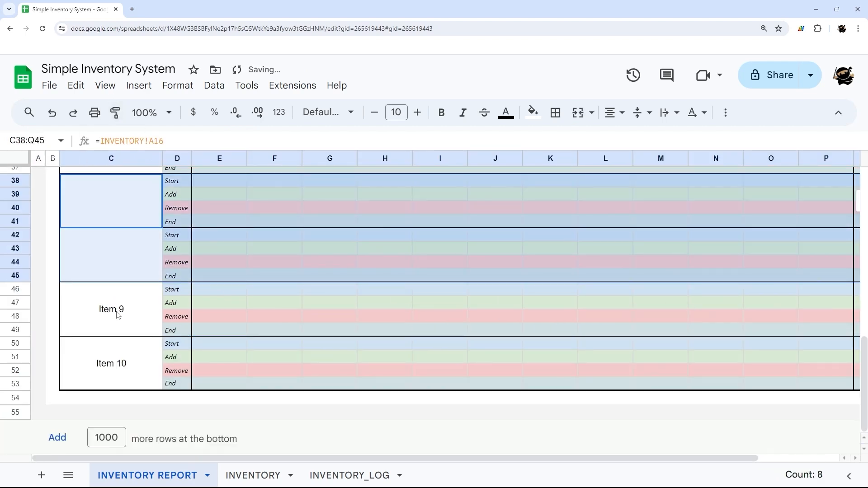
Reuse Item 8's name formula in merged cell C38:C41, changing it to =INVENTORY!A10
scroll(116, 310, "up", 3)
left_click(121, 232)
triple_click(178, 144)
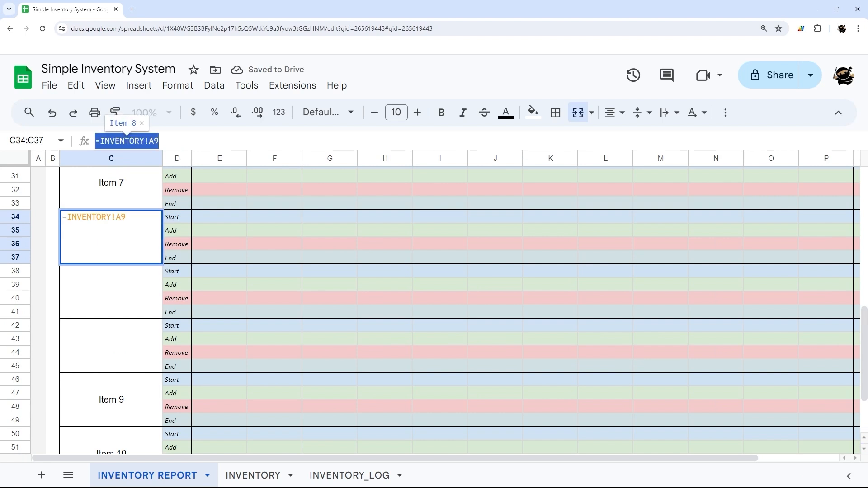
key("Escape")
left_click(90, 290)
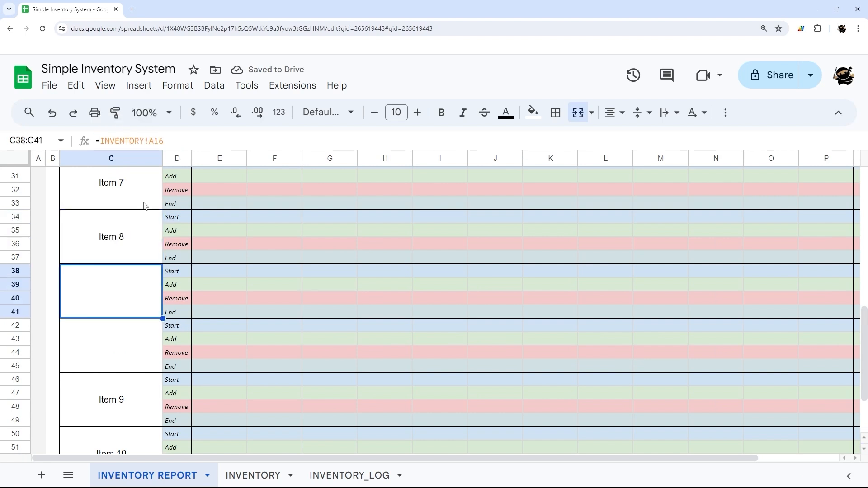
key("ctrl+v")
key("BackSpace")
type("10")
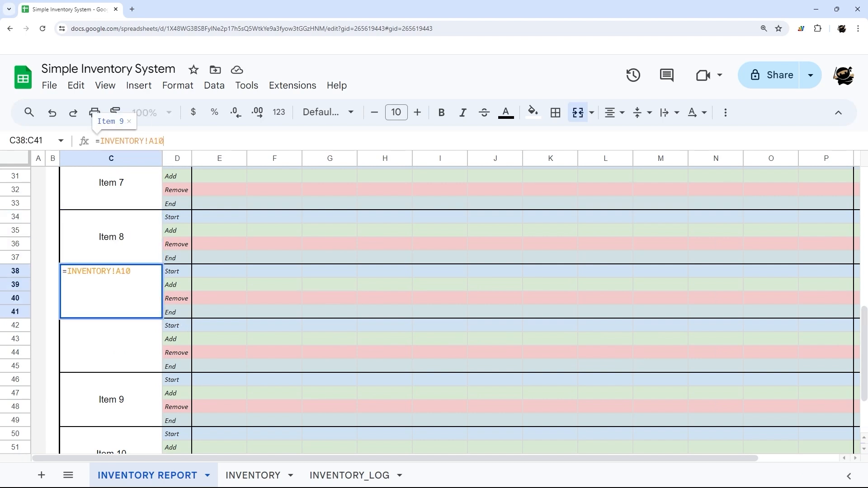
key("Return")
Set the item-name formula in merged cell C42:C45 to =INVENTORY!A11
left_click(114, 347)
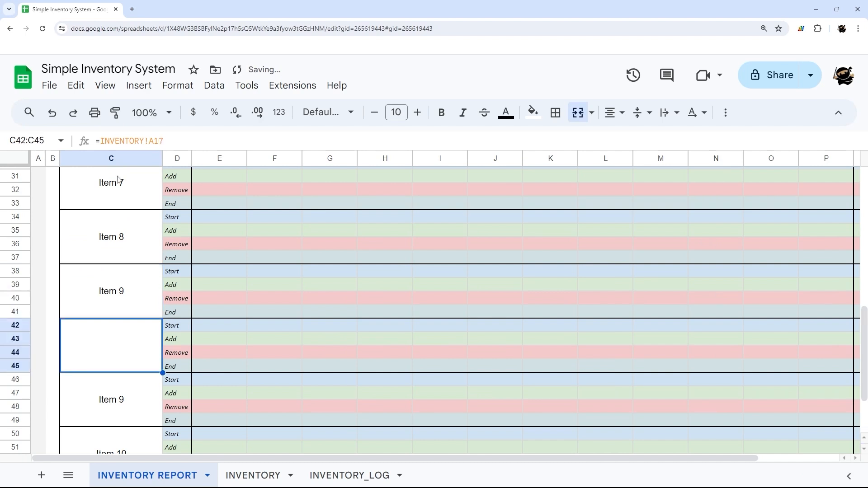
key("ctrl+v")
key("BackSpace")
type("11")
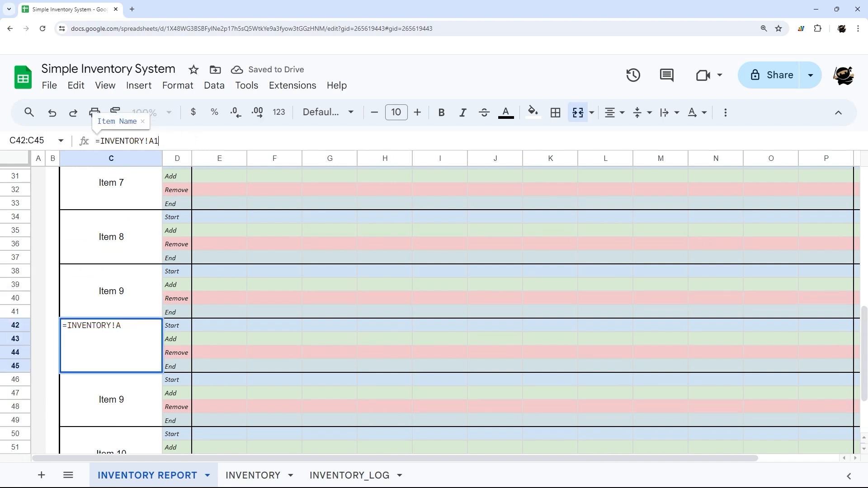
key("Return")
Change the item-name formula in merged cell C46:C49 to =INVENTORY!A12
left_click(120, 417)
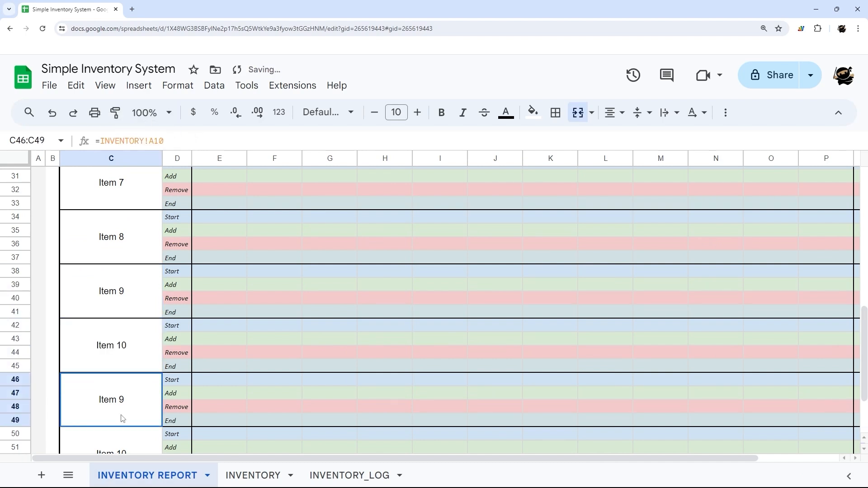
left_click_drag(170, 141, 88, 142)
left_click(163, 141)
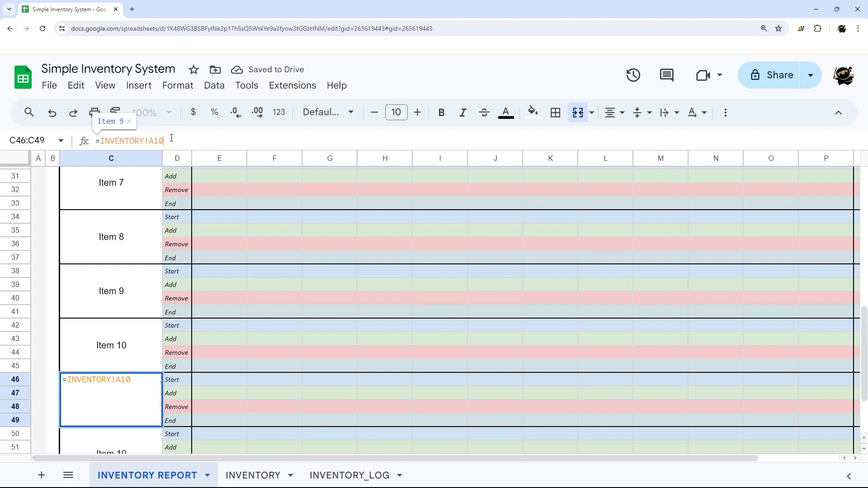
key("BackSpace")
type("2")
key("Return")
Change the item-name formula in merged cell C50:C53 to =INVENTORY!A13
scroll(120, 292, "down", 2)
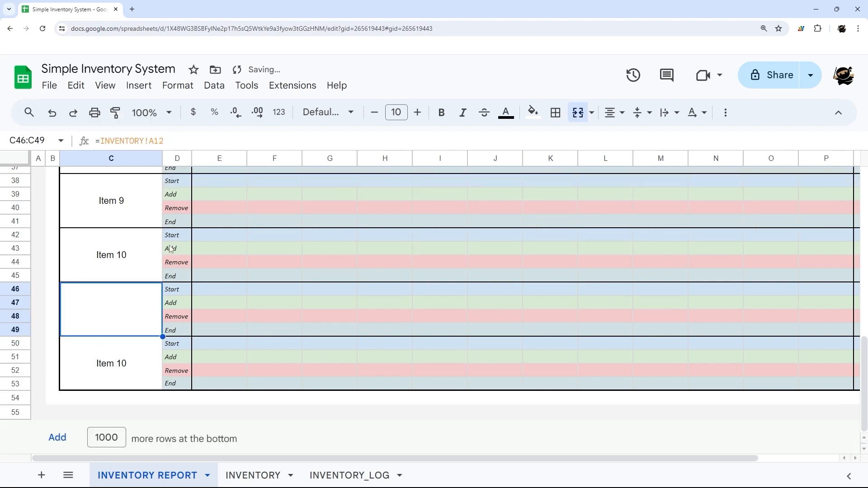
left_click(140, 348)
left_click(184, 141)
key("BackSpace")
type("3")
key("Return")
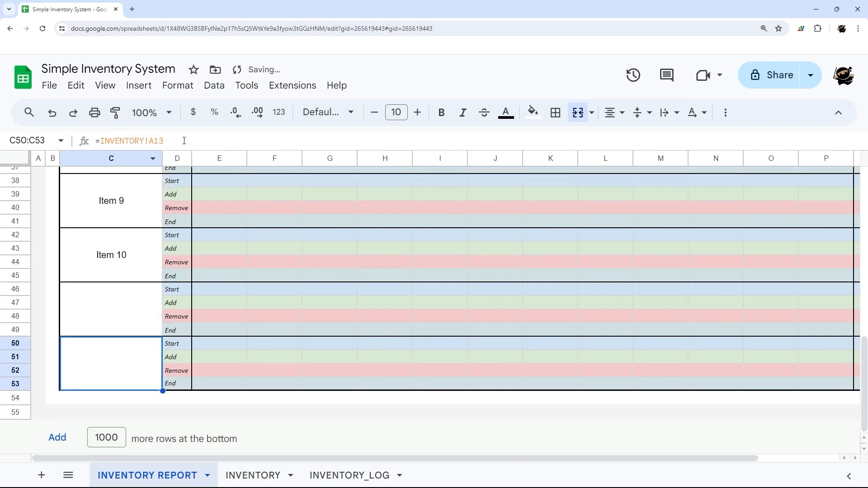
Check the C46:C49 item formula and review the report's month columns through Year Total
left_click(115, 310)
scroll(115, 311, "up", 12)
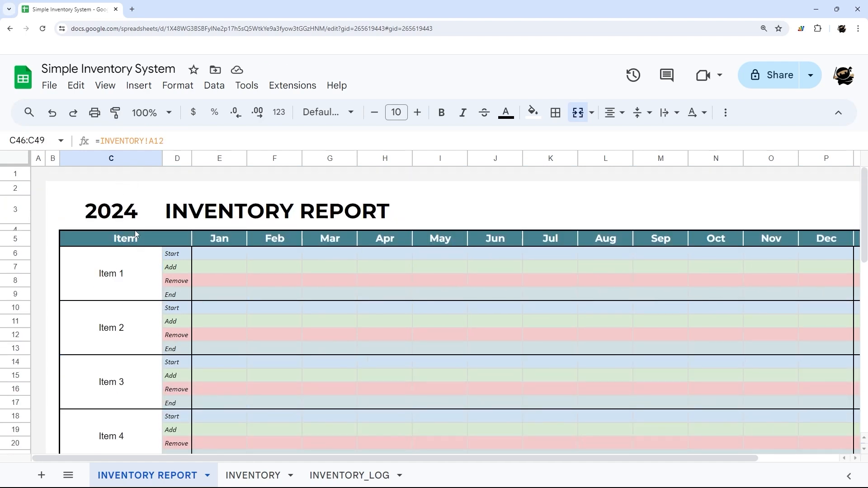
left_click_drag(289, 458, 472, 450)
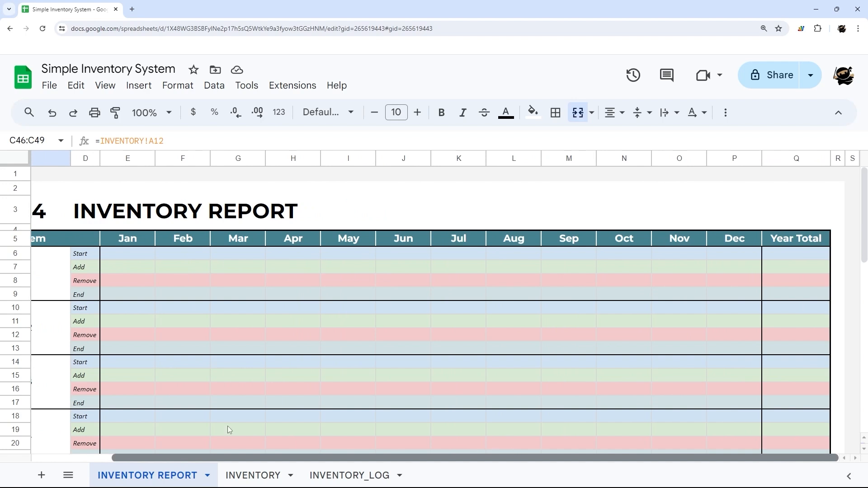
Review the Start, Add, Remove and End row labels for Item 1 in the INVENTORY REPORT sheet
scroll(228, 429, "left", 3)
left_click(210, 257)
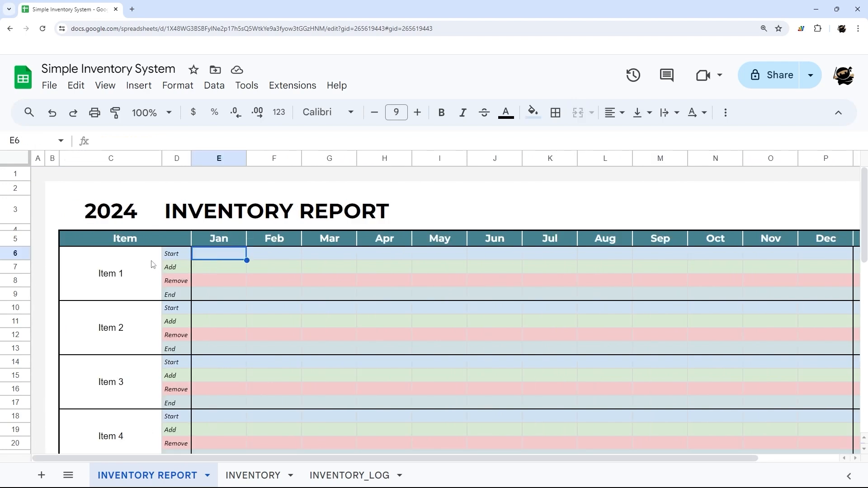
left_click_drag(175, 259, 170, 297)
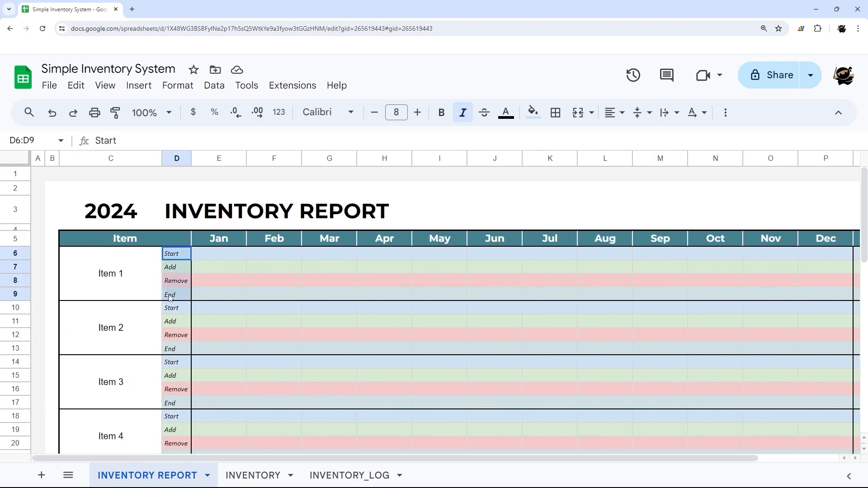
left_click(170, 268)
left_click(182, 283)
left_click(177, 298)
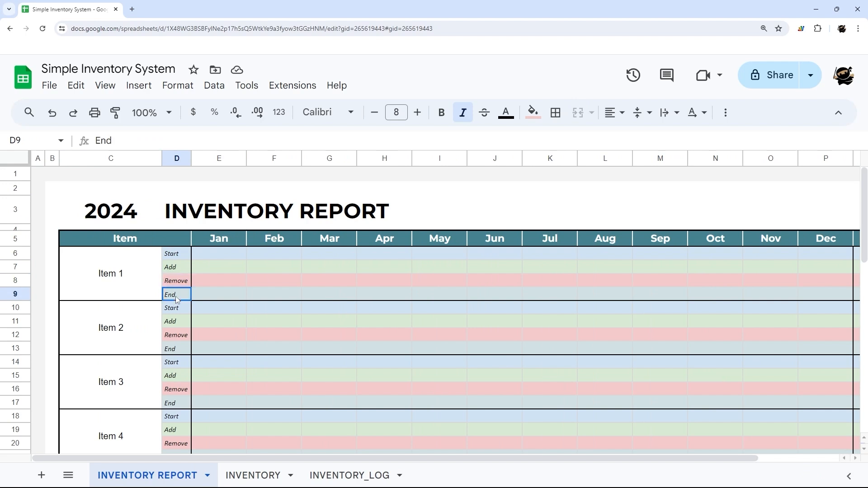
Begin a SUMIFS formula in Item 1's January Start cell with INVENTORY_LOG column D as the sum range
left_click(206, 256)
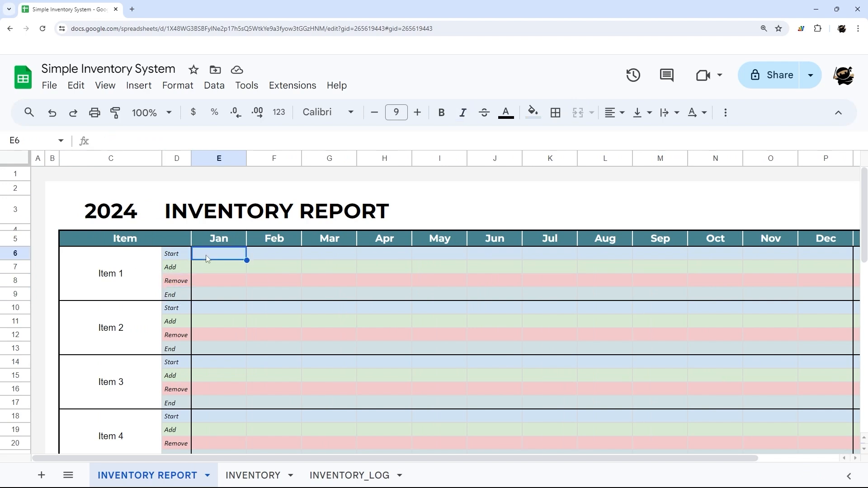
type("=sumifs(")
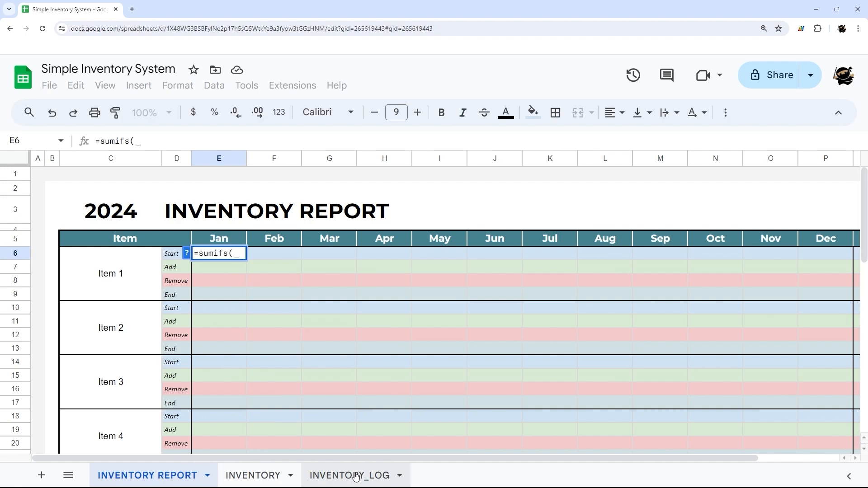
left_click(355, 477)
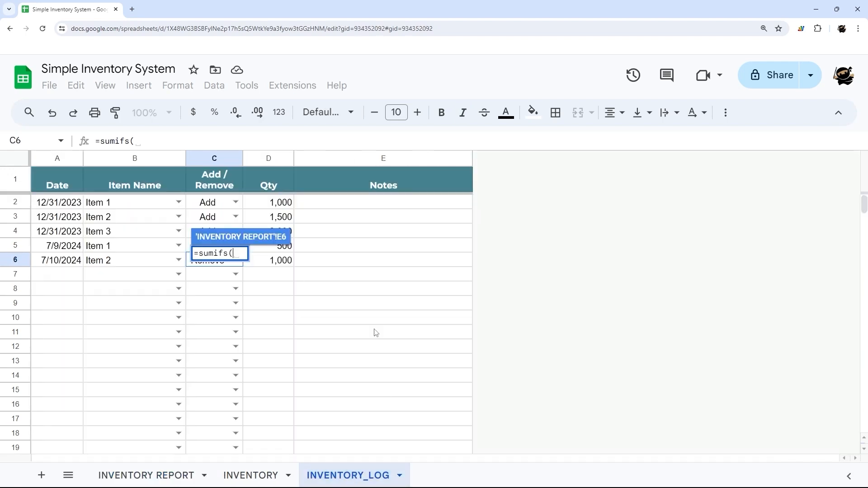
left_click(269, 159)
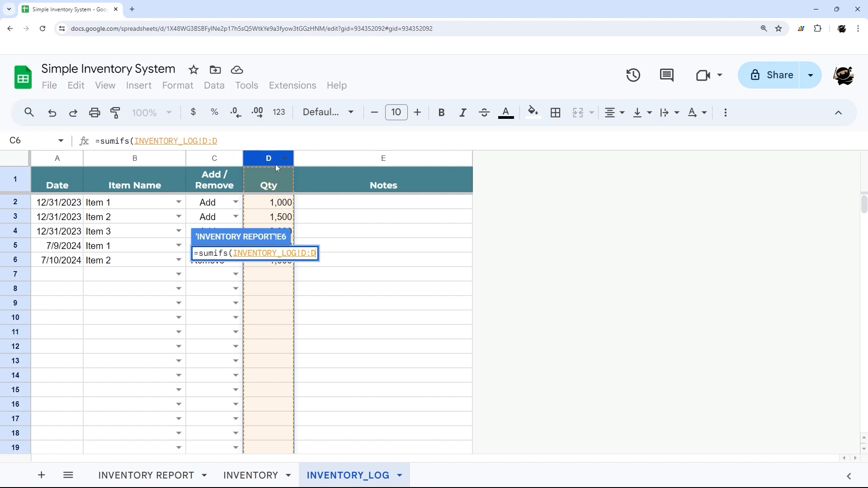
type(",")
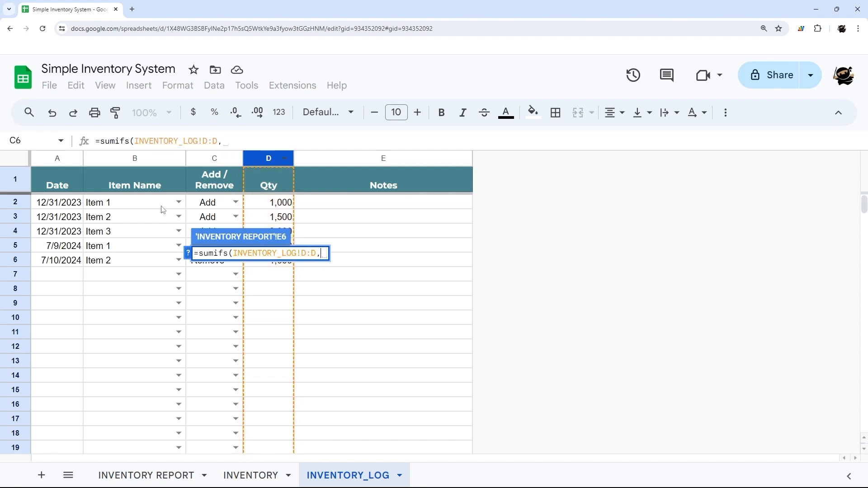
Add the date condition to the SUMIFS formula: INVENTORY_LOG column A with the criterion "<"&E5
left_click(63, 158)
type(",")
left_click(176, 474)
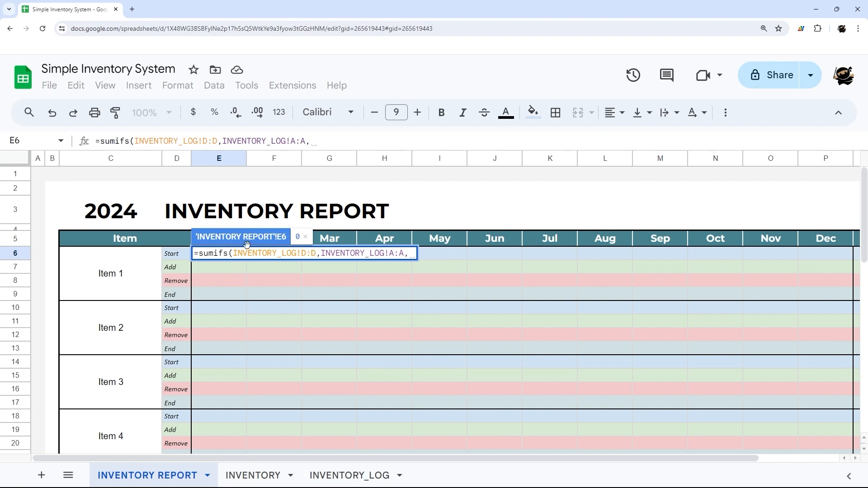
type("\"<")
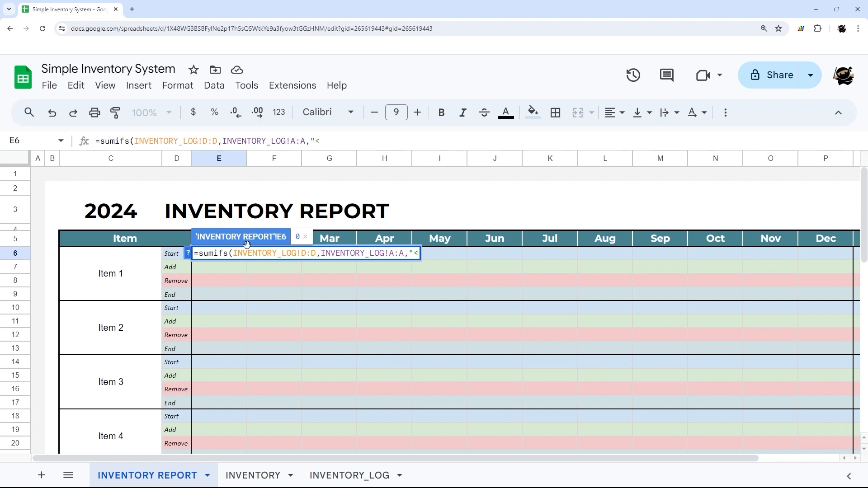
type("\"&")
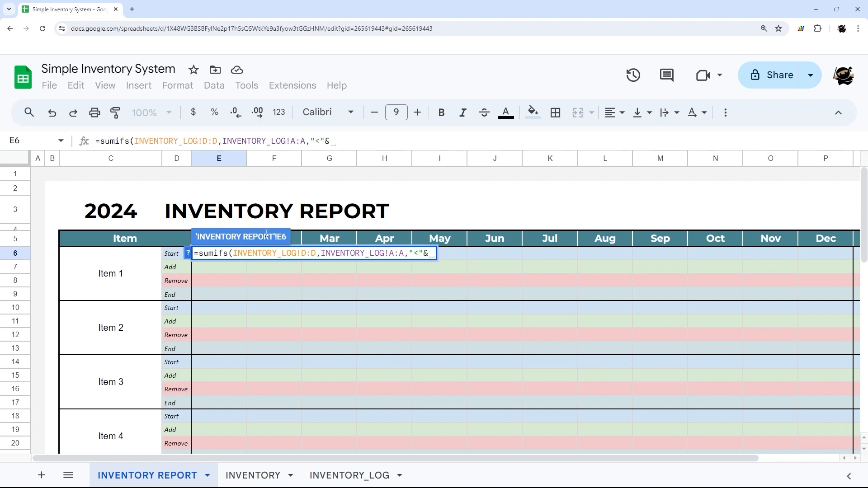
left_click(297, 238)
key("Left")
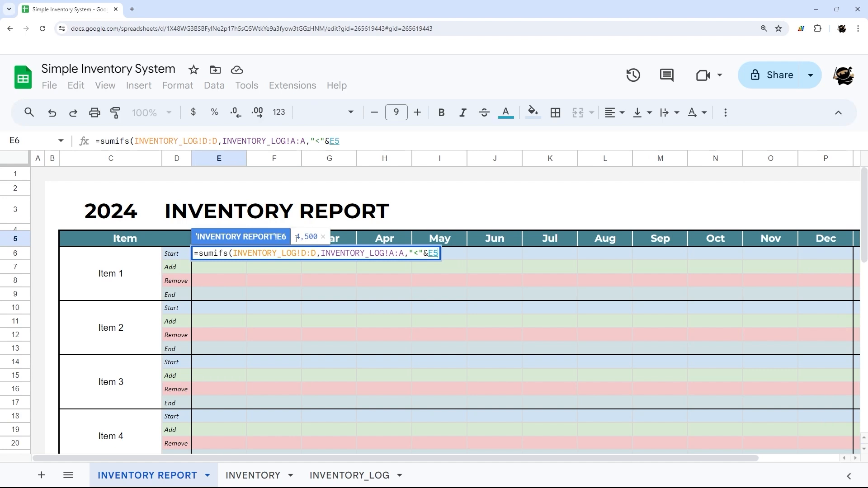
scroll(252, 289, "down", 2)
scroll(249, 274, "up", 1)
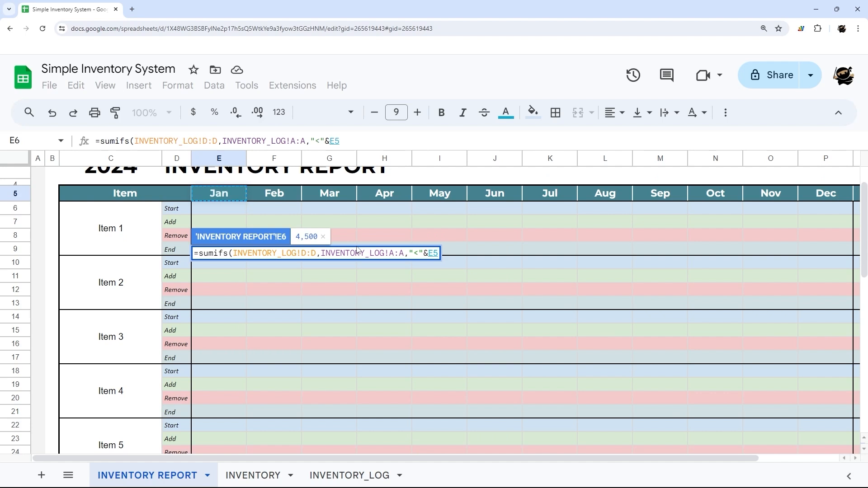
Add the item condition to the formula, matching INVENTORY_LOG column B against report cell C6
type(",")
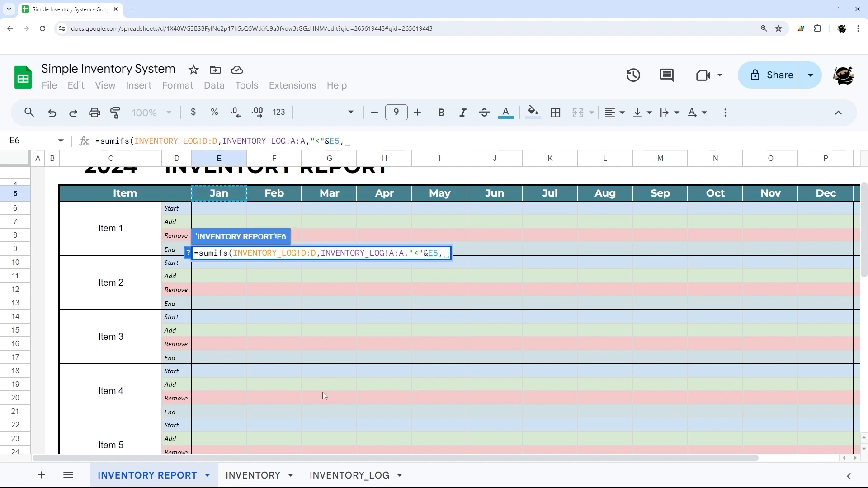
left_click(350, 476)
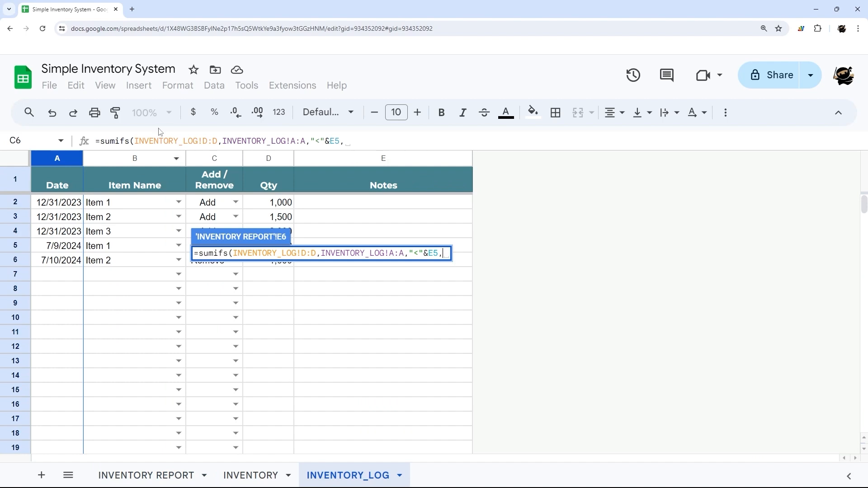
left_click(123, 155)
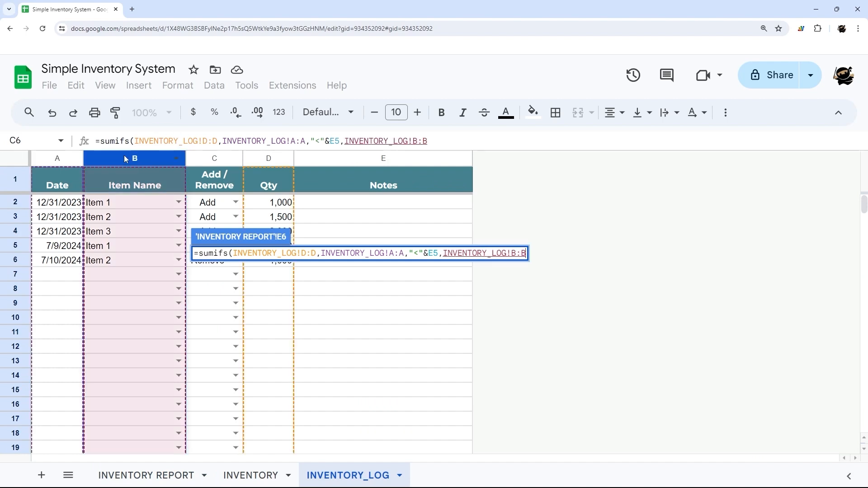
type(",")
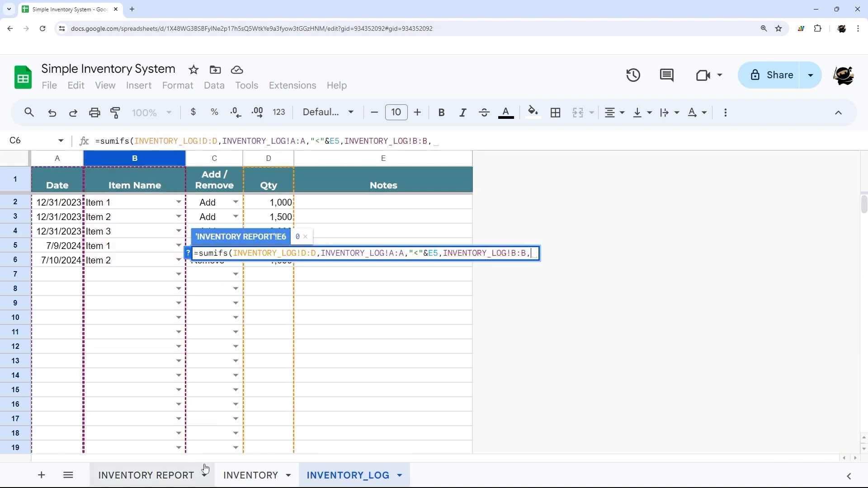
left_click(190, 473)
left_click(111, 240)
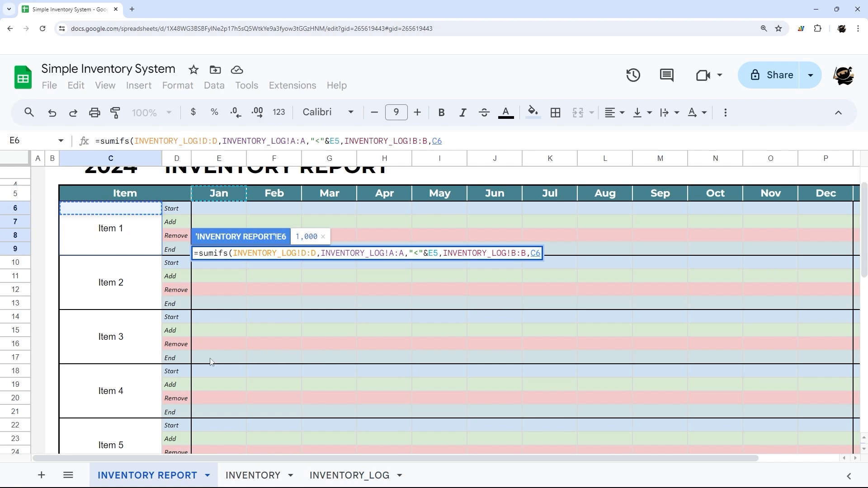
Add the condition that INVENTORY_LOG column C equals "Add" and complete the SUMIFS formula
type(",")
left_click(335, 474)
left_click(210, 162)
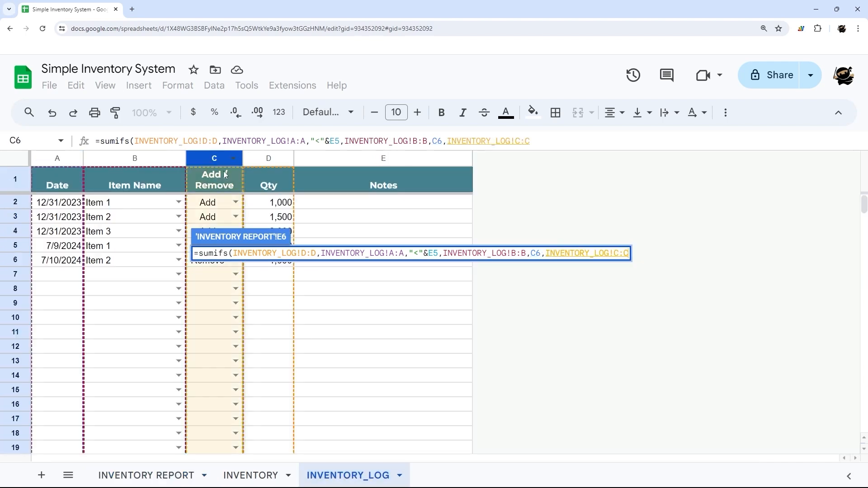
type(",")
type("\"Add\")")
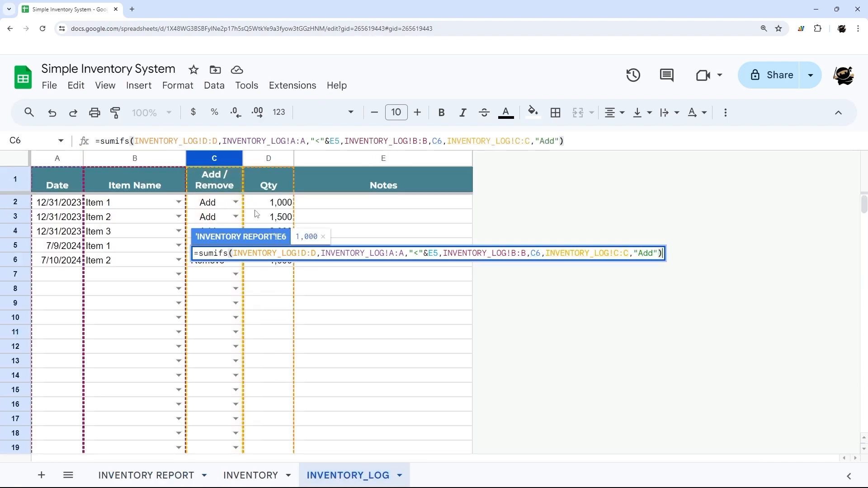
key("Return")
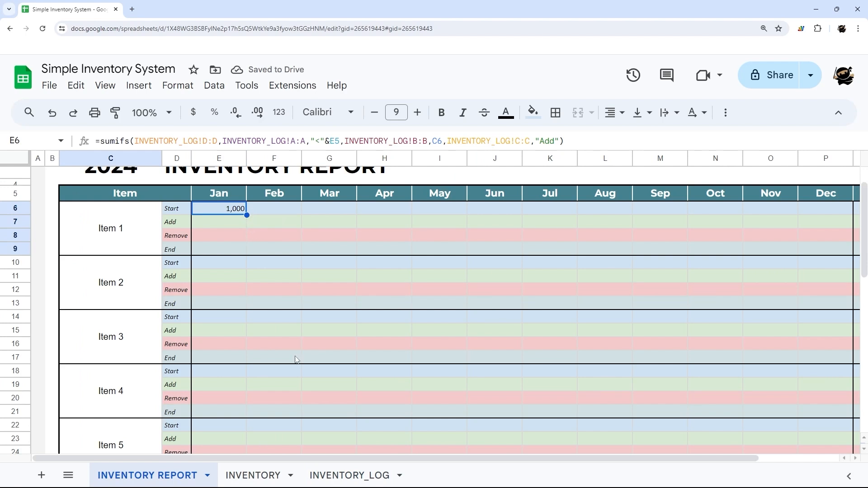
Check the January Start result against Item 1's first entry in the INVENTORY_LOG sheet
left_click(344, 475)
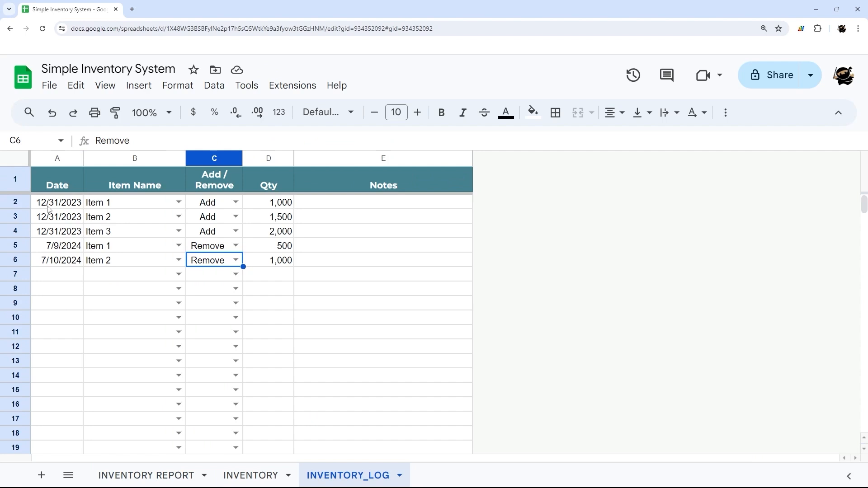
left_click_drag(49, 209, 271, 202)
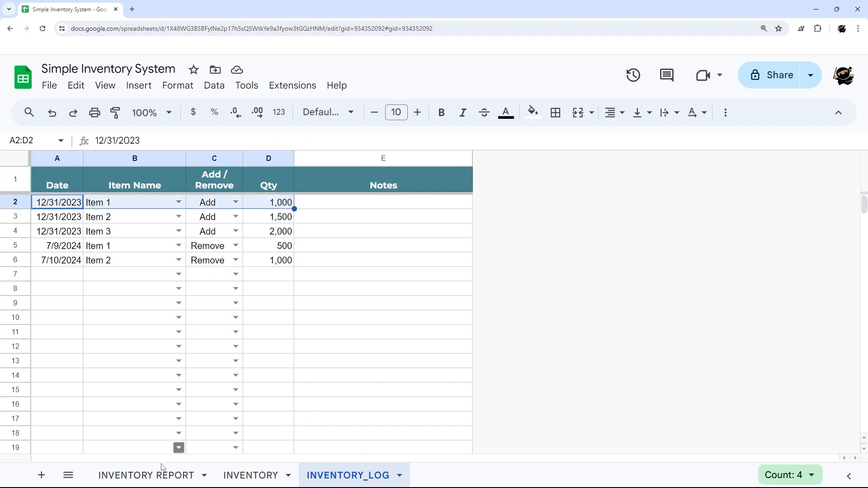
left_click(156, 475)
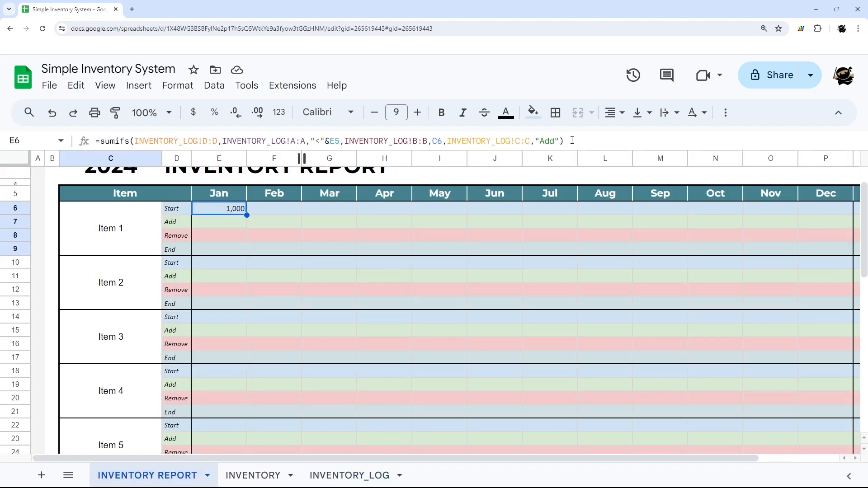
Extend the formula in E6 by subtracting a copy of its own SUMIFS expression
left_click_drag(572, 141, 101, 137)
key("ctrl+c")
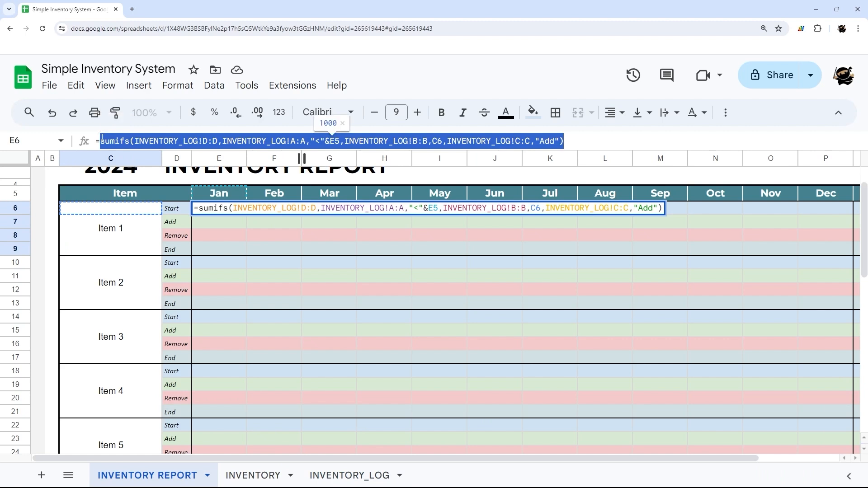
left_click(587, 139)
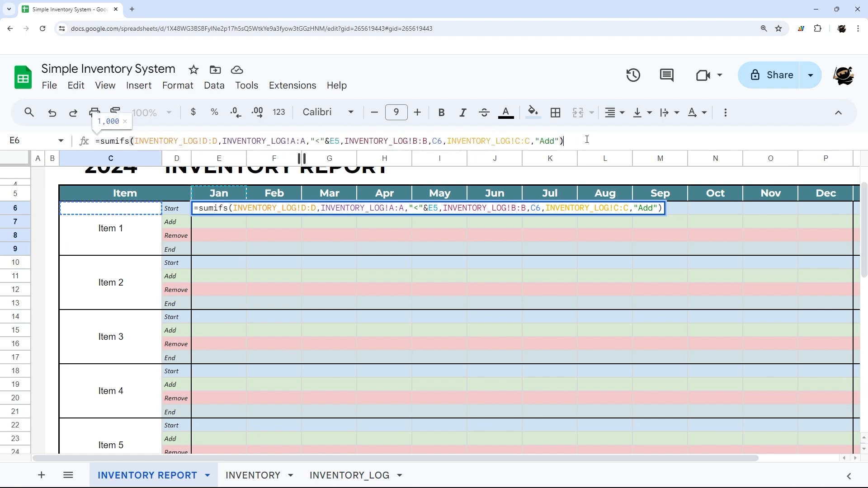
type("-")
key("ctrl+v")
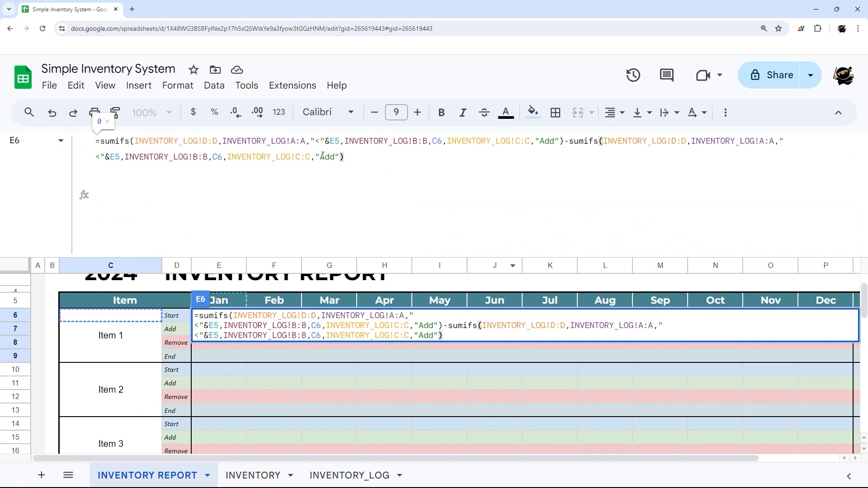
Change the criterion in the second SUMIFS from "Add" to "Remove" and commit the formula
left_click(320, 157)
type("Remove")
key("Delete")
key("Delete")
key("Delete")
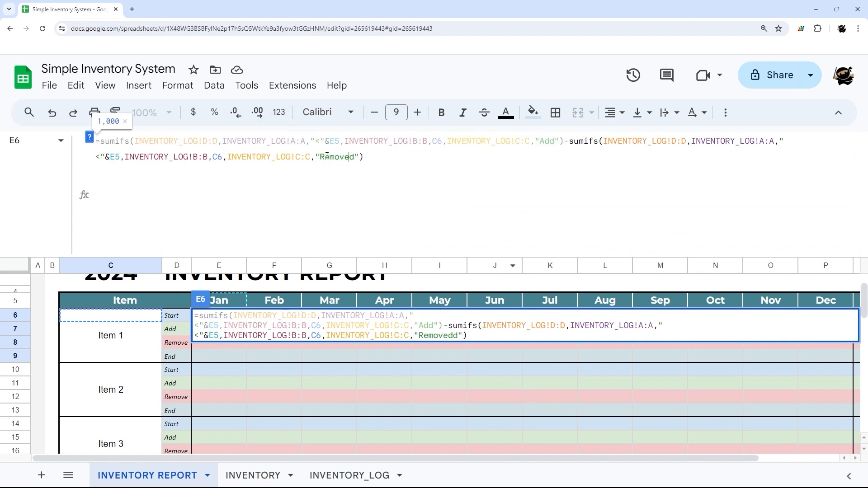
key("Return")
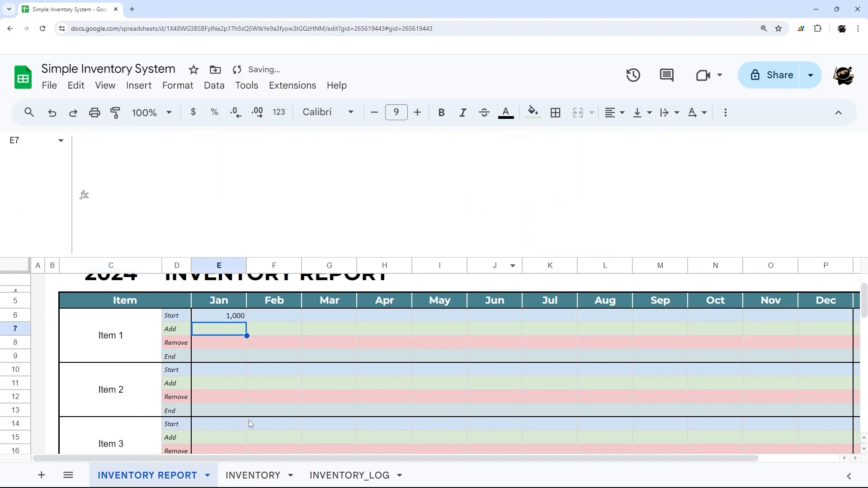
Set the date of Item 1's Remove entry in INVENTORY_LOG to 12/31/2023 and check the INVENTORY REPORT sheet
left_click(332, 475)
left_click(93, 312)
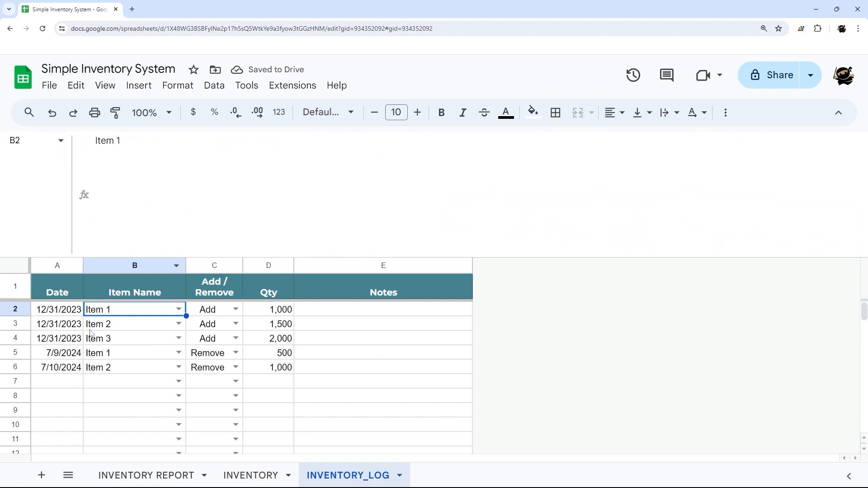
double_click(74, 353)
left_click(122, 174)
left_click(123, 175)
left_click(123, 175)
left_click(123, 174)
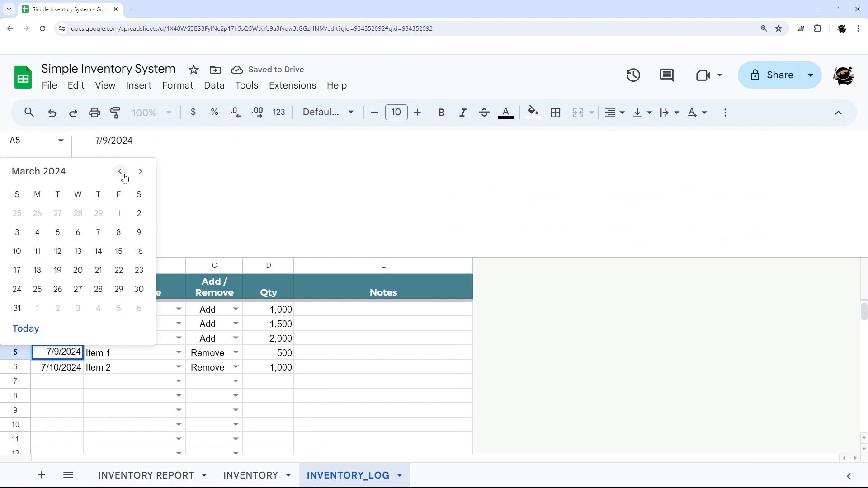
left_click(123, 174)
left_click(123, 175)
left_click(121, 174)
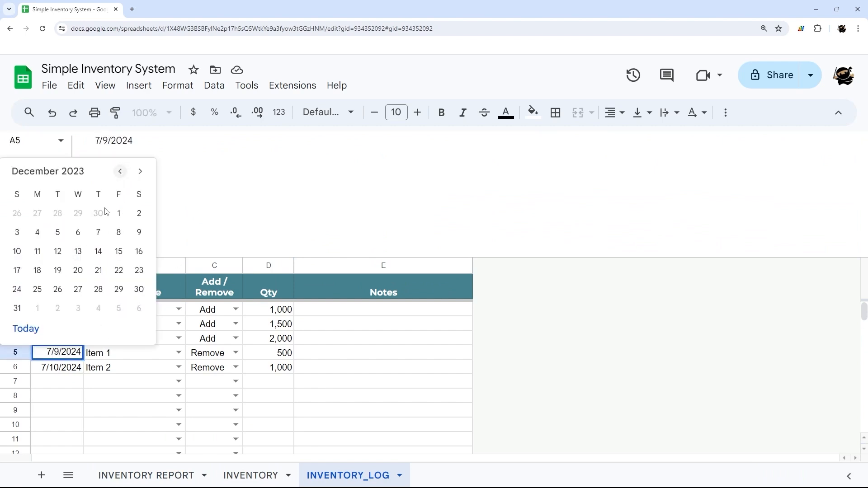
left_click(17, 308)
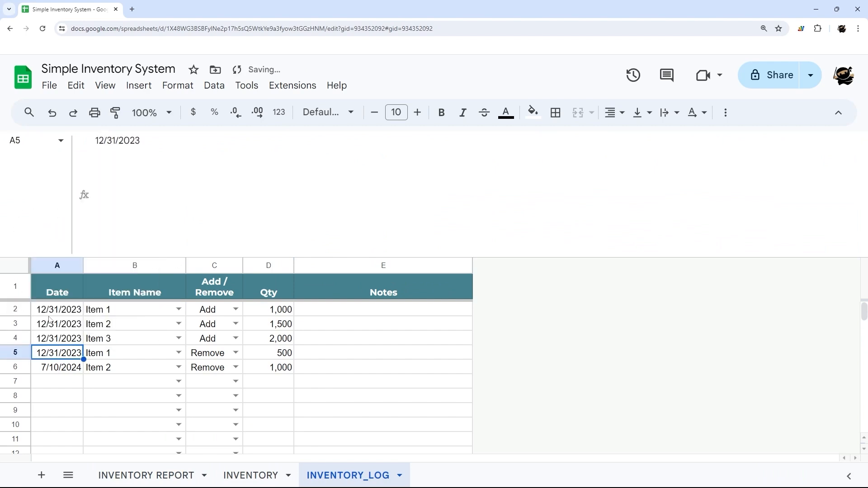
left_click(129, 476)
Undo the date change on Item 1's Remove entry in INVENTORY_LOG and return to the INVENTORY REPORT sheet
left_click(348, 476)
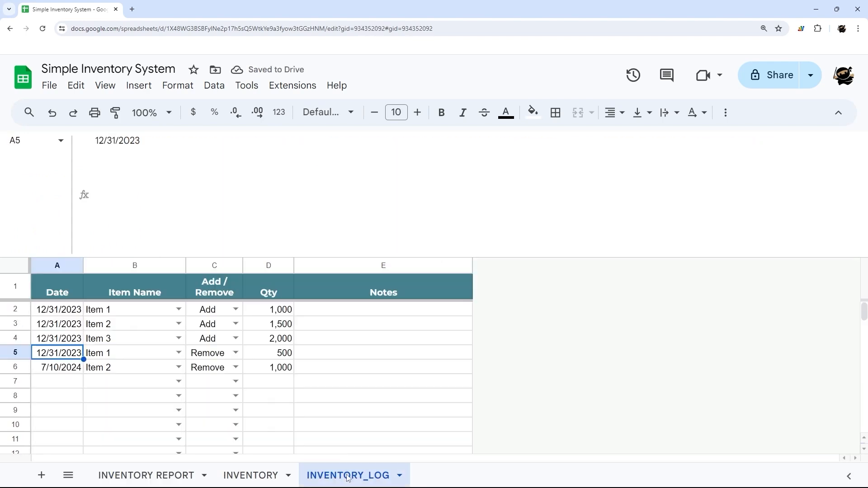
key("ctrl+z")
left_click(147, 476)
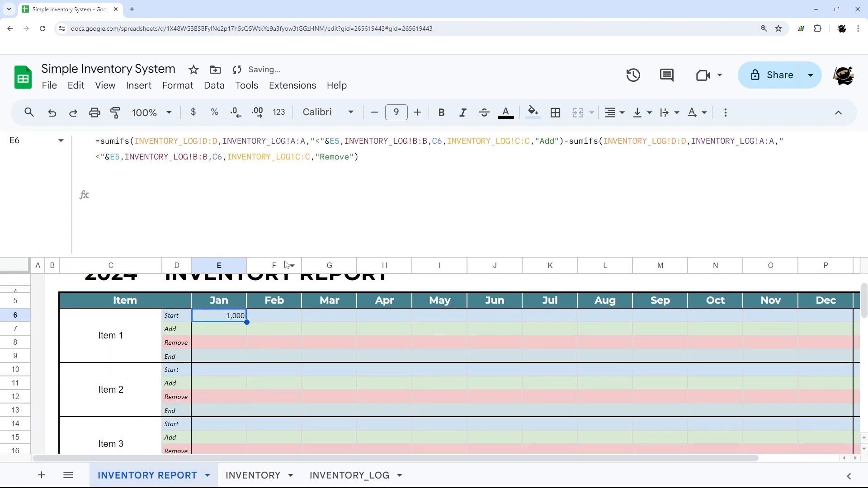
Make the INVENTORY_LOG ranges D:D, A:A and B:B absolute in the first SUMIFS of E6
left_click(201, 143)
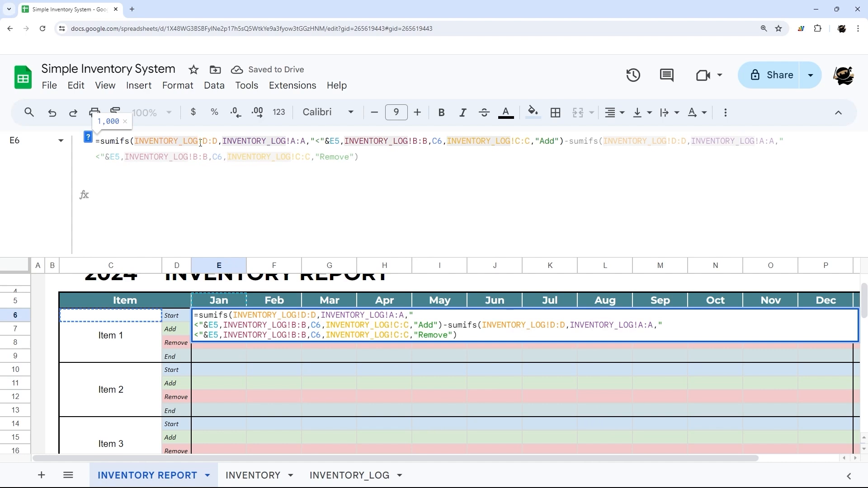
key("F4")
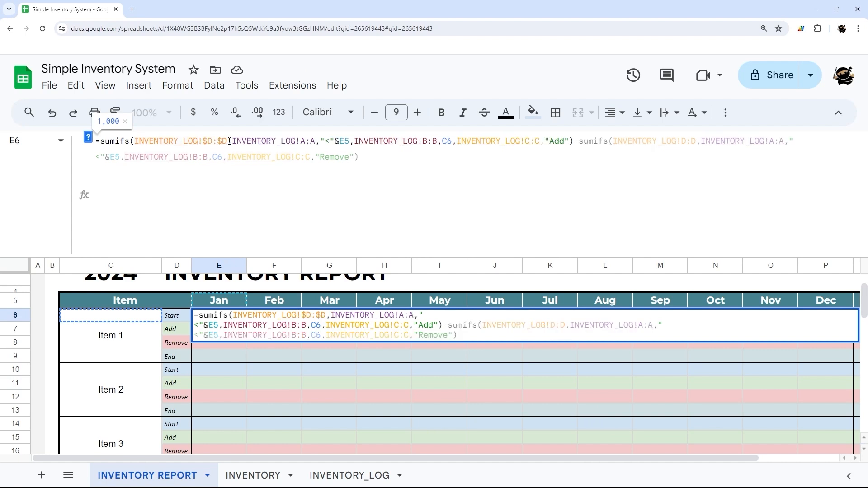
left_click(295, 140)
key("F4")
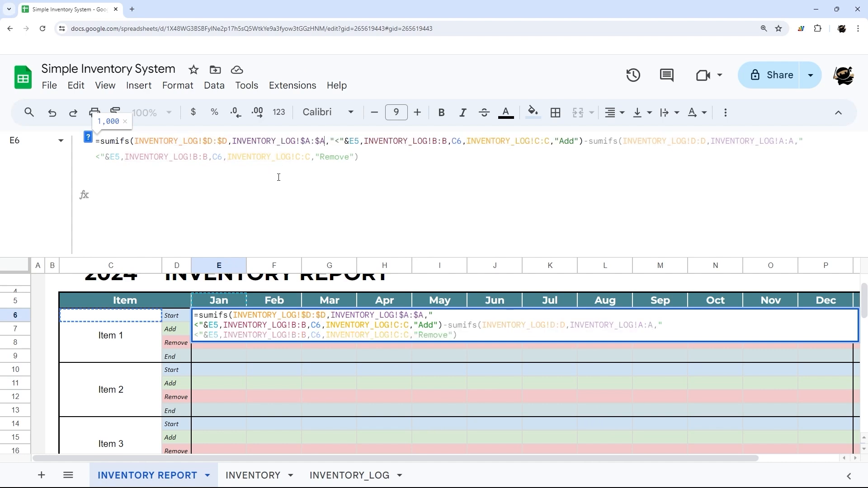
left_click(384, 136)
key("F4")
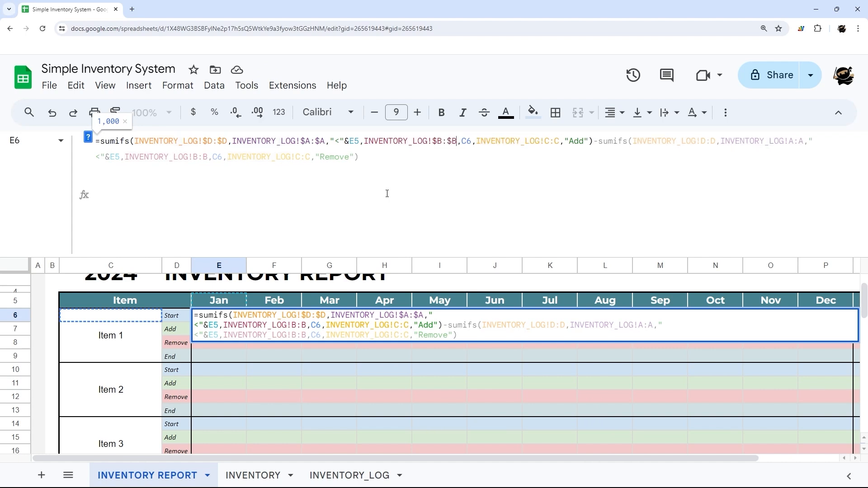
In E6's first SUMIFS, lock the item reference as $C6, the type range as $C:$C and the month reference as E$5
left_click(355, 141)
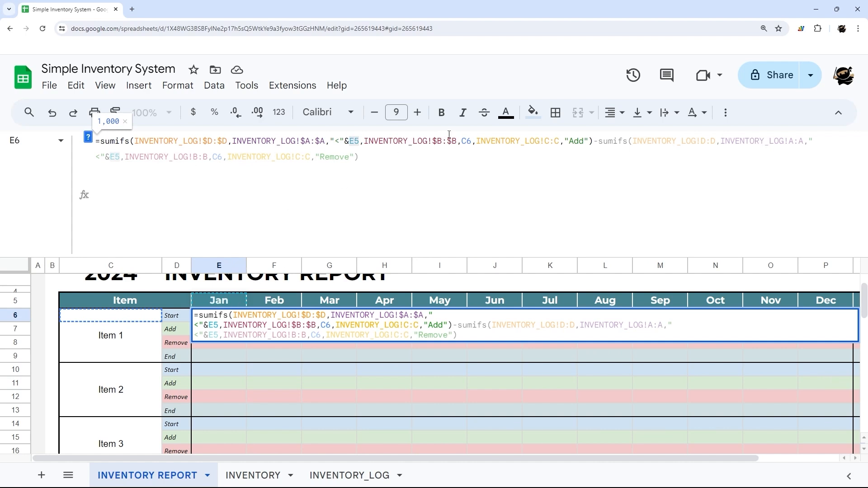
left_click(466, 142)
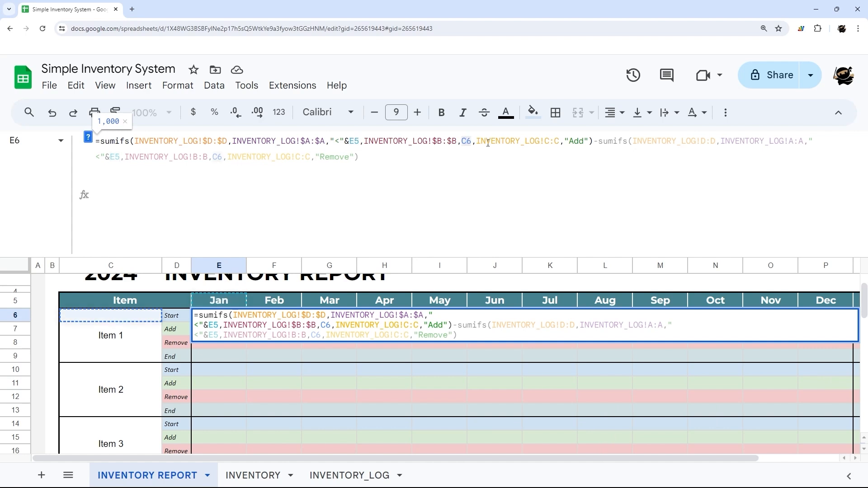
type("$")
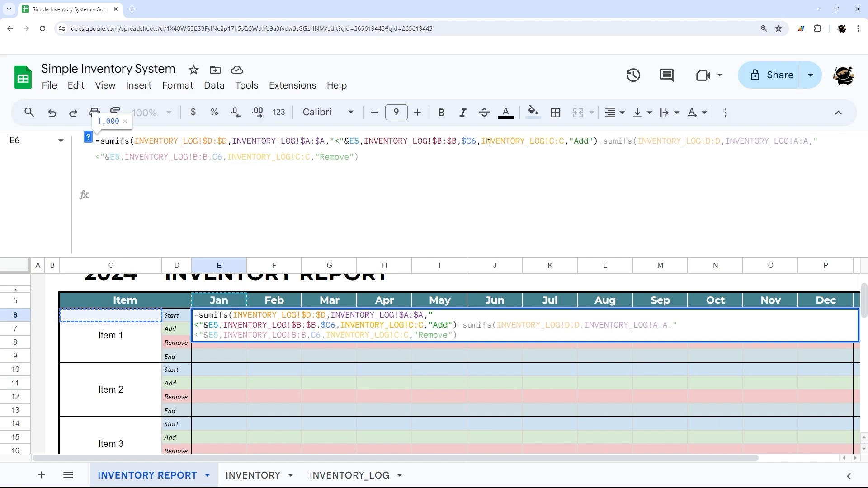
left_click(532, 142)
key("F4")
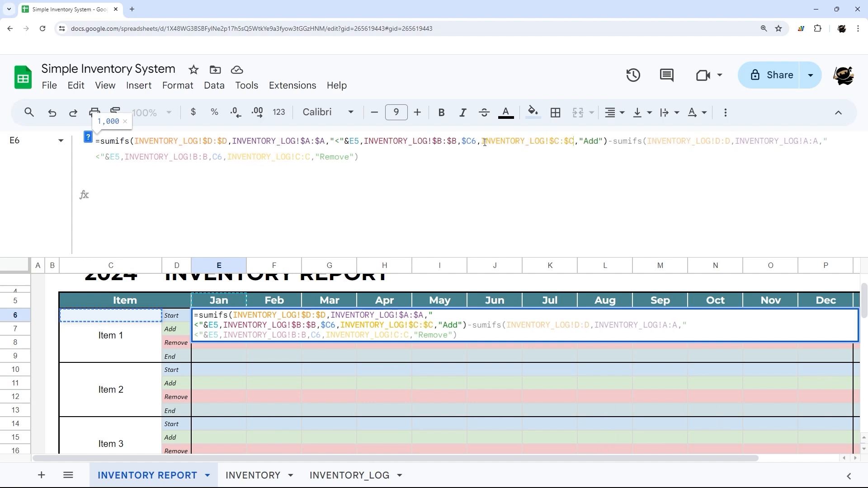
left_click_drag(462, 141, 471, 141)
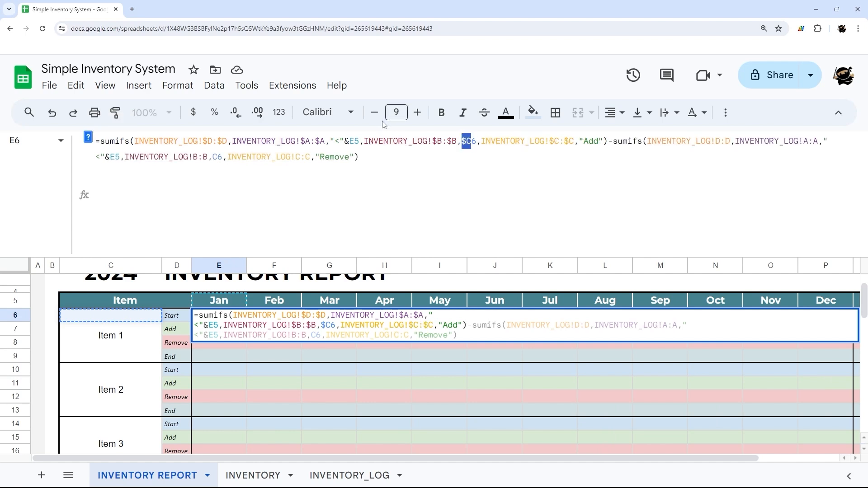
left_click(367, 139)
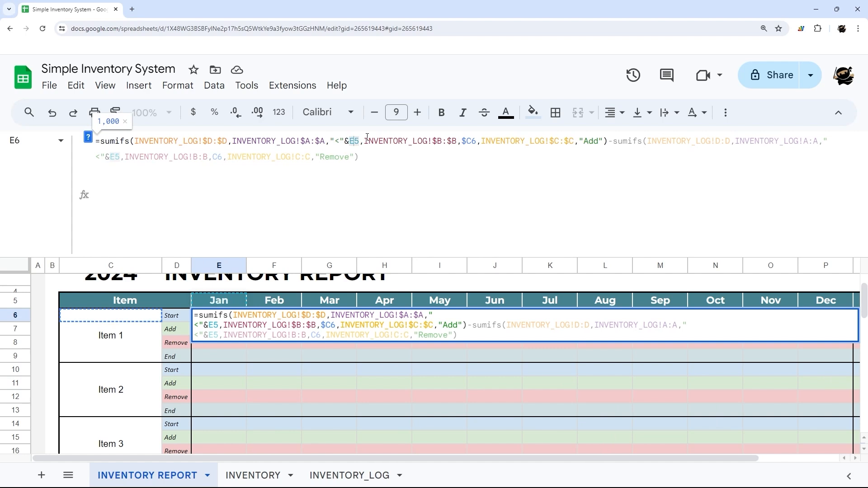
type("$")
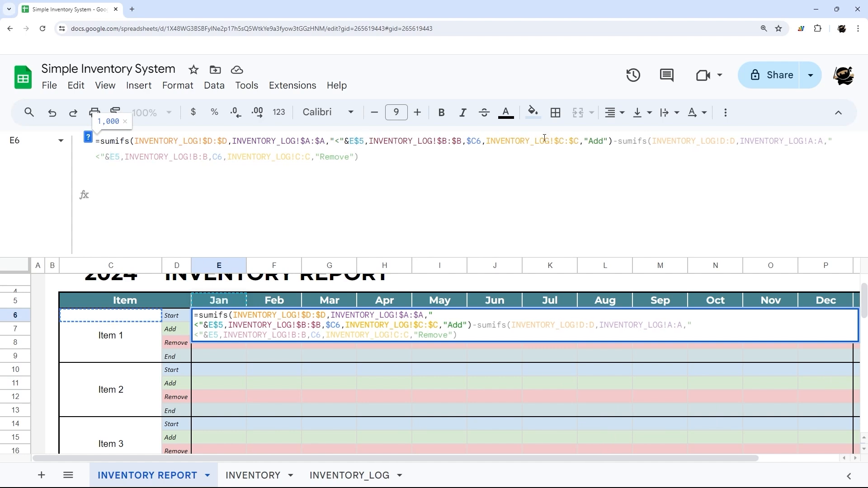
Make all four INVENTORY_LOG column ranges absolute in the second SUMIFS of E6
left_click(720, 141)
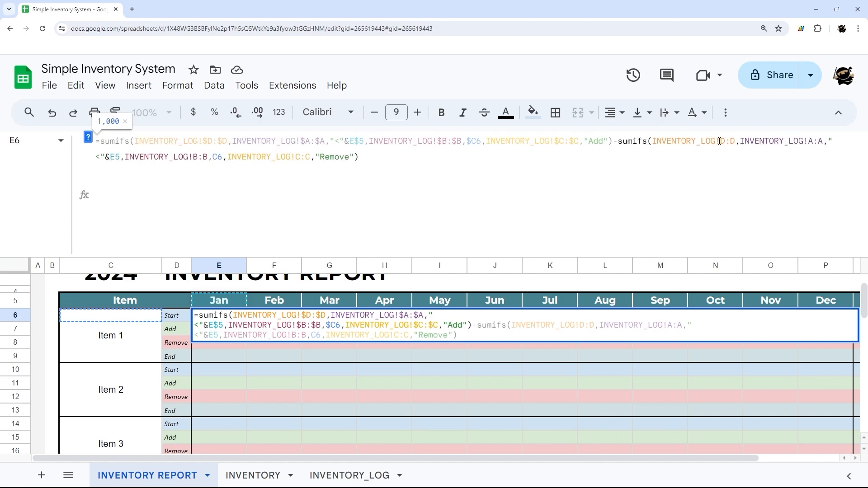
key("F4")
left_click(785, 141)
key("F4")
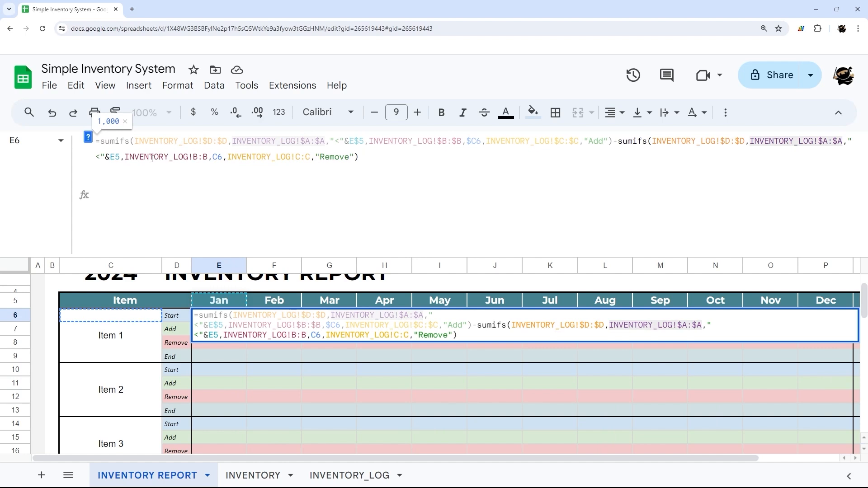
left_click(196, 157)
key("F4")
left_click(288, 153)
key("F4")
Lock the second SUMIFS references as $C6 and E$5, commit the E6 formula, and decline the suggested autofill
left_click(229, 157)
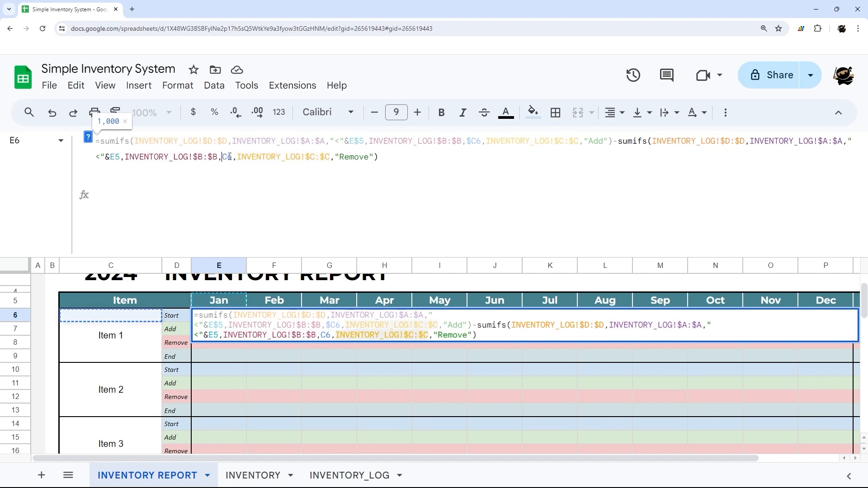
key("F4")
key("F4")
key("F4")
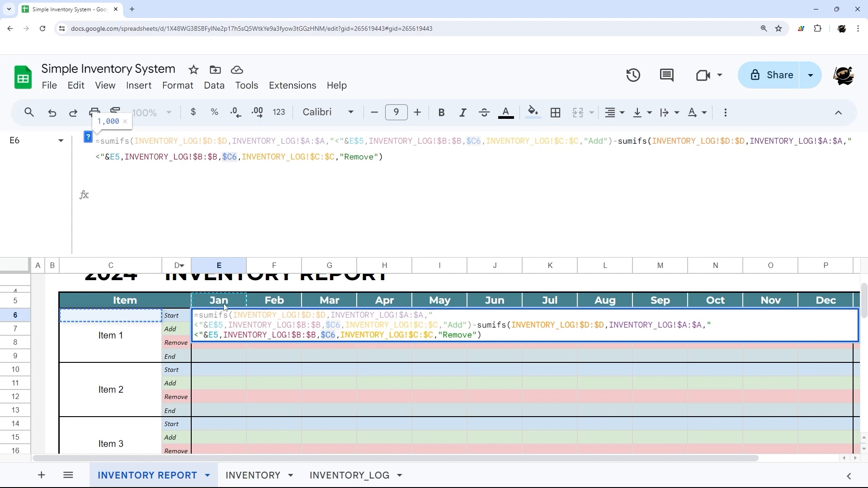
left_click(115, 158)
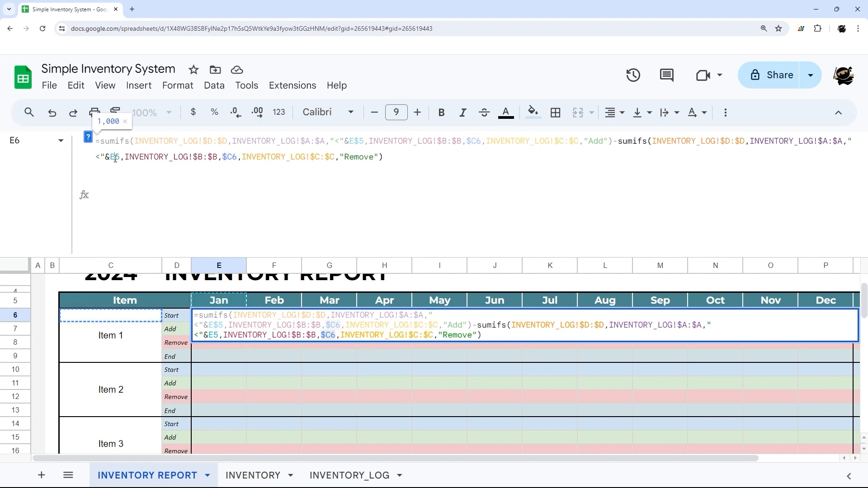
key("F4")
key("F4")
key("Return")
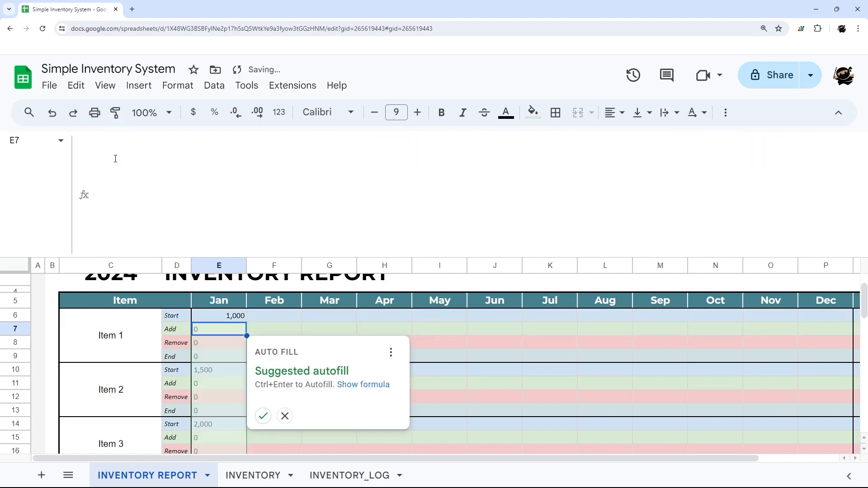
left_click(285, 416)
Copy only the "Add" SUMIFS from E6 into E7 and commit it there as a formula
left_click(266, 259)
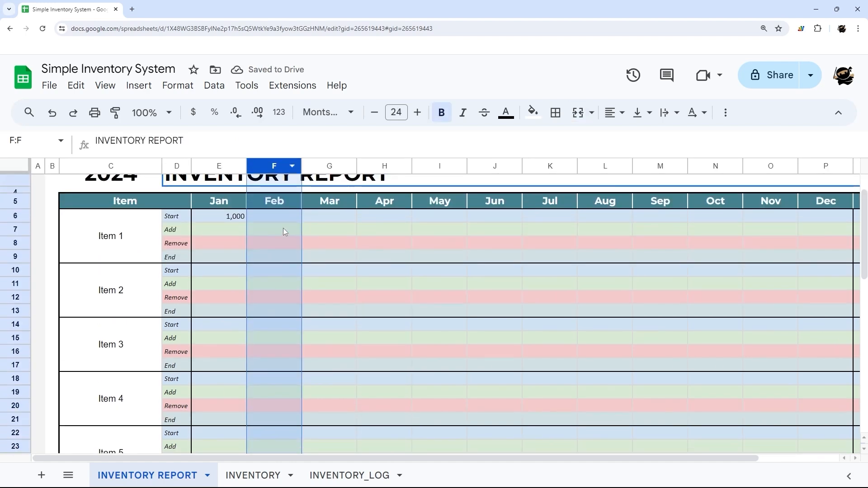
left_click(276, 220)
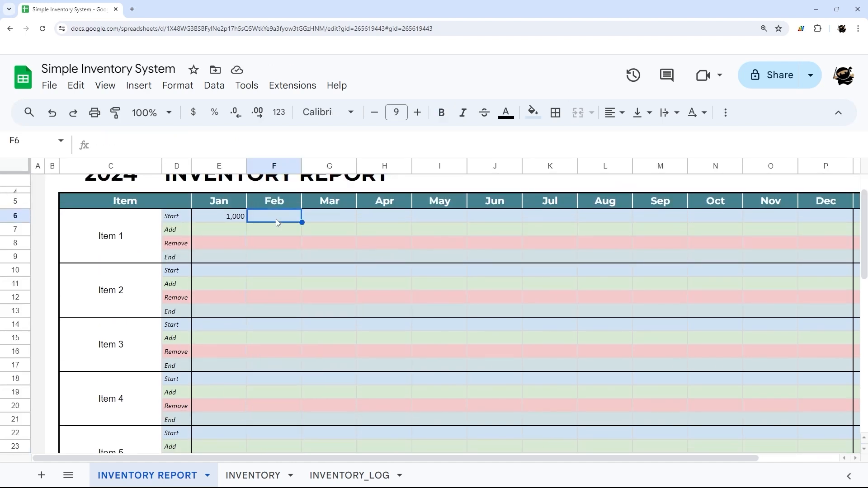
scroll(277, 221, "up", 1)
left_click(215, 260)
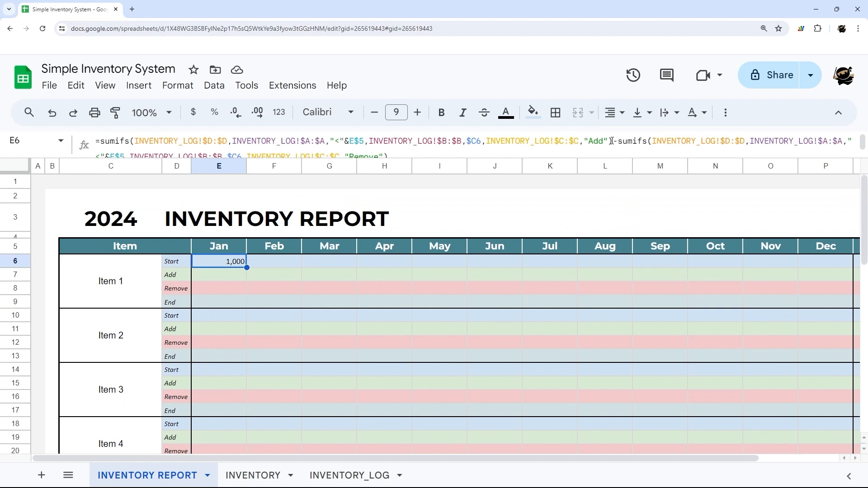
left_click_drag(611, 141, 102, 142)
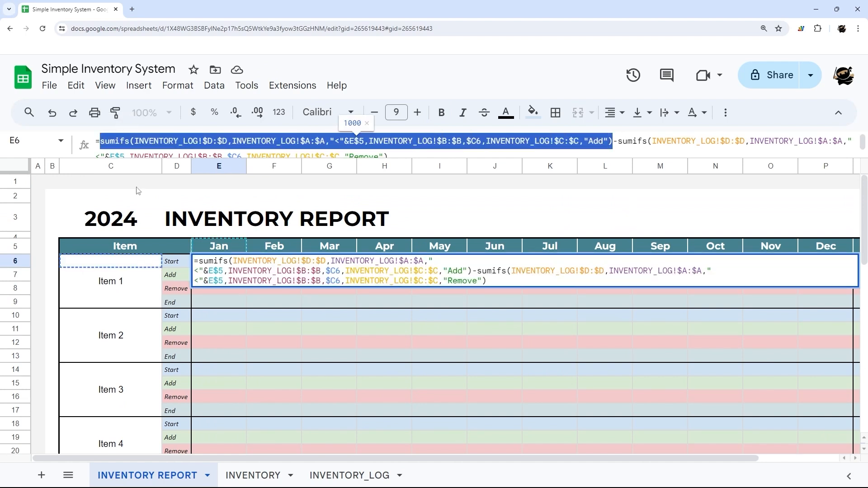
key("ctrl+c")
key("Escape")
double_click(224, 276)
key("ctrl+v")
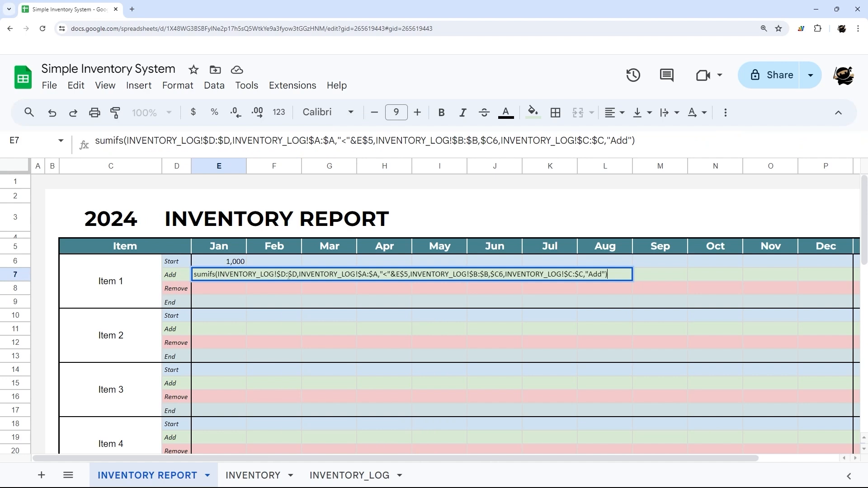
type("=")
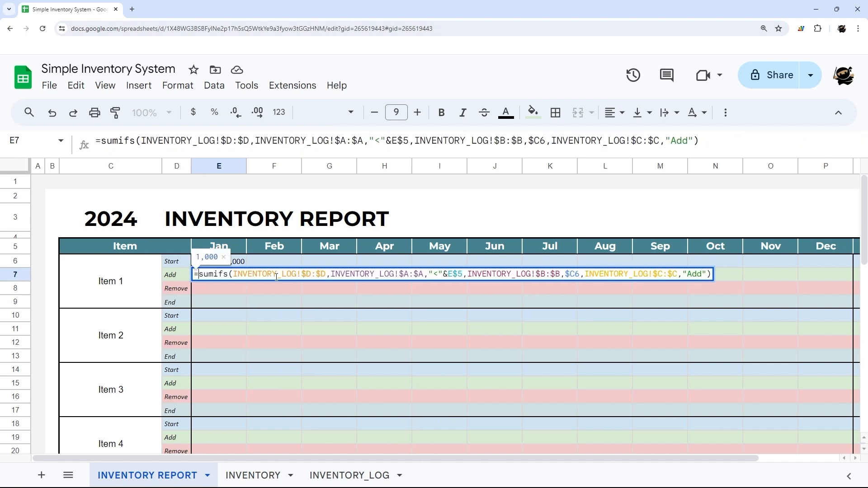
key("Return")
key("Up")
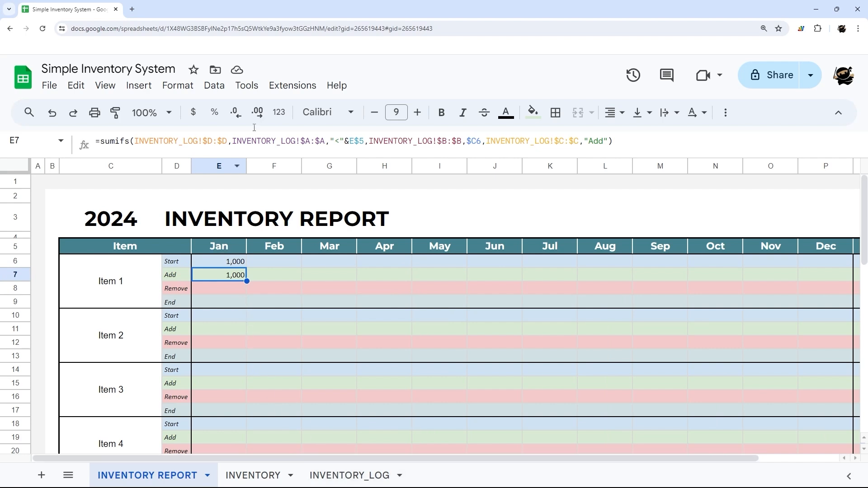
Examine the date comparison operator in E7's formula and the formula behind the month header in E5
left_click_drag(341, 141, 334, 139)
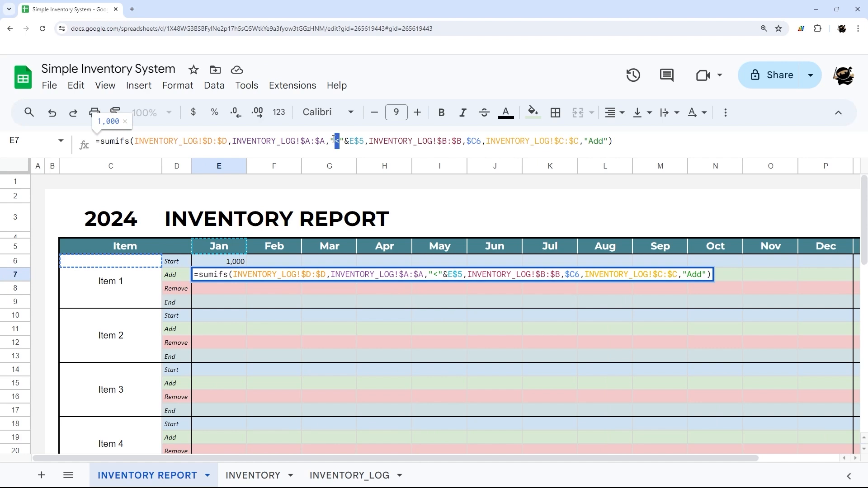
key("Escape")
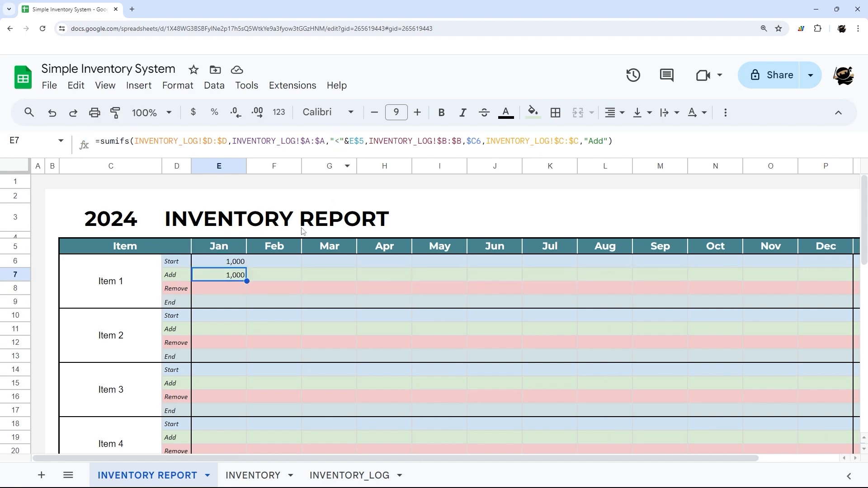
left_click(235, 245)
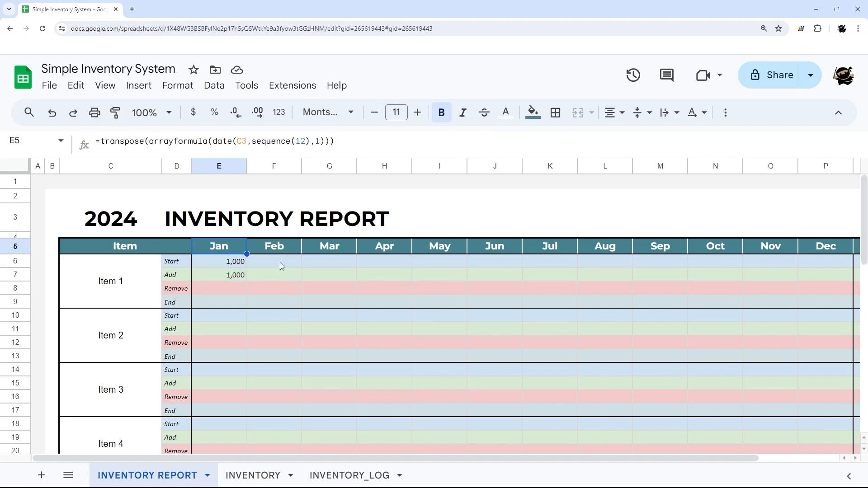
Set the report year in C3 to 2023 to test the January formulas
left_click(112, 224)
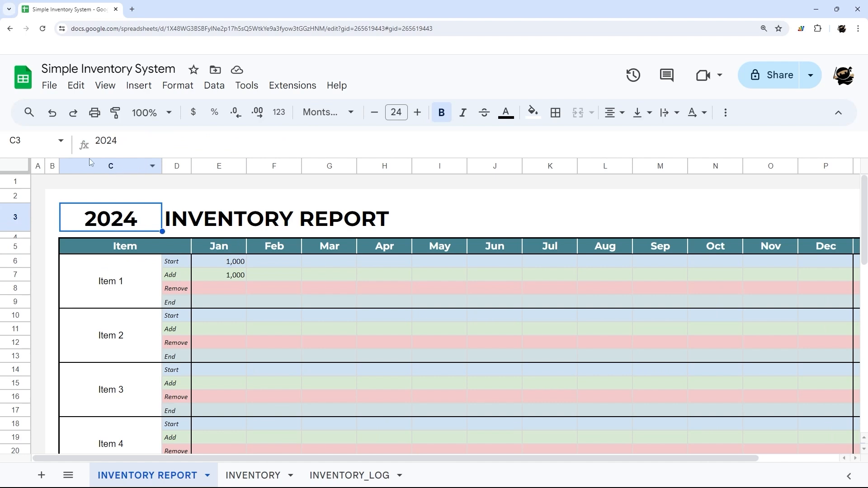
type("2023")
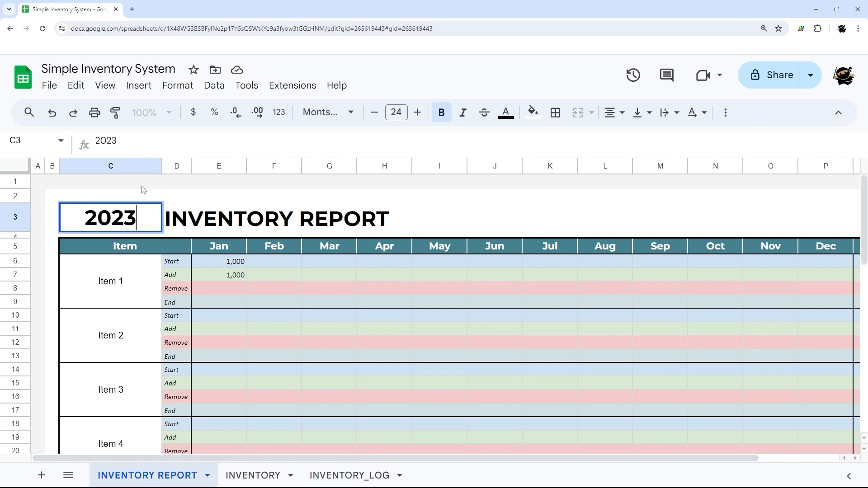
key("Return")
key("Up")
Test the report year in C3 with 2025 and restore it to 2024
type("202")
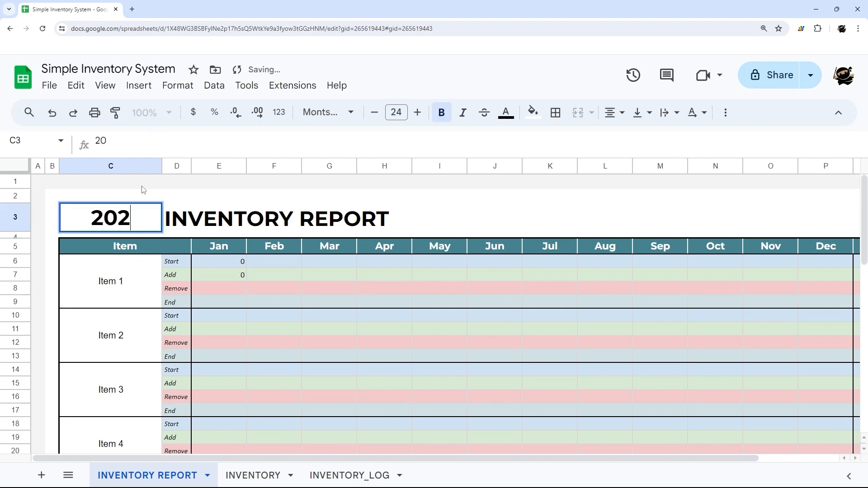
type("5")
key("Return")
key("Up")
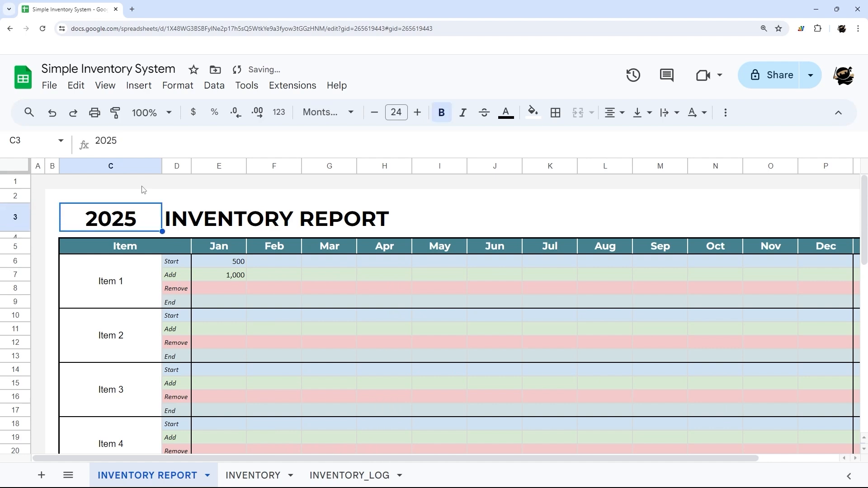
type("2024")
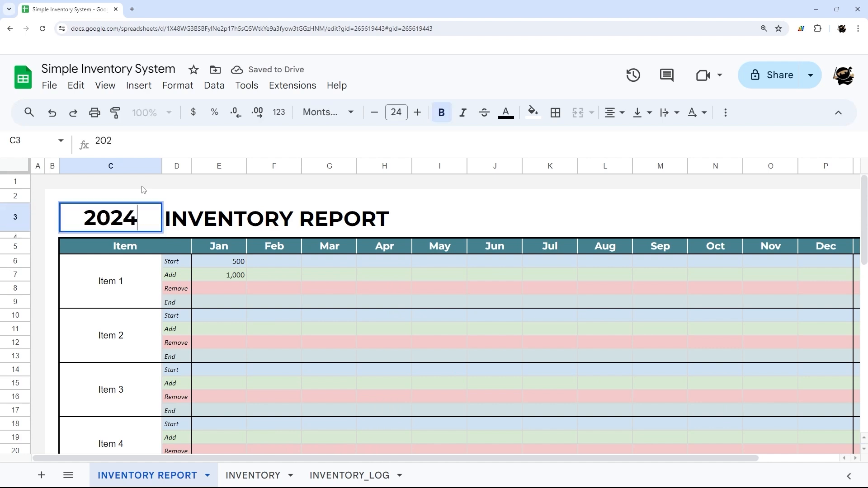
key("Return")
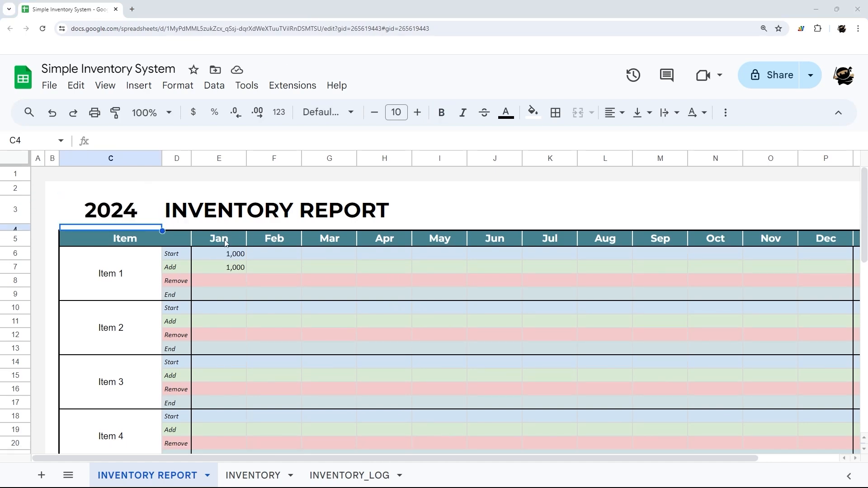
Format the month headers in E5:P5 as full dates
left_click(225, 232)
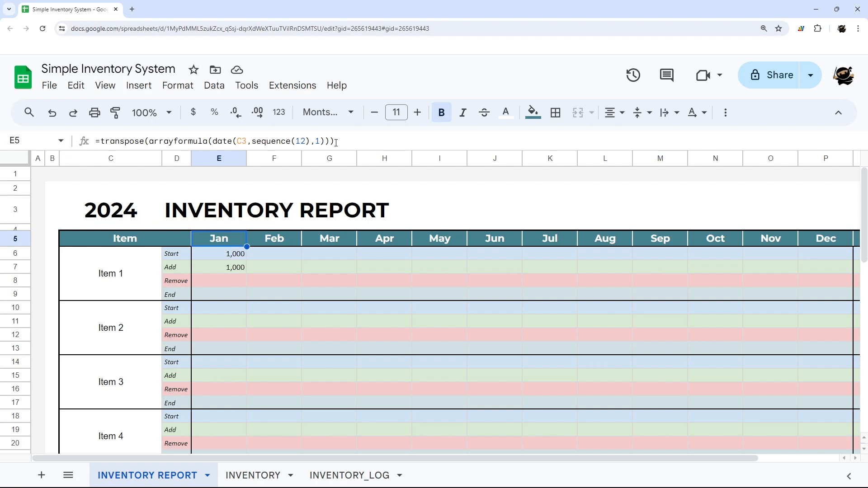
left_click_drag(238, 245, 815, 247)
left_click(279, 112)
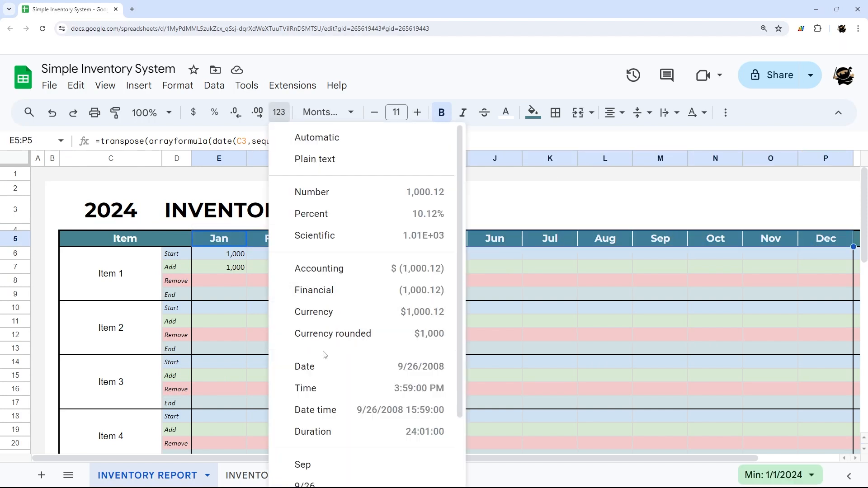
left_click(327, 367)
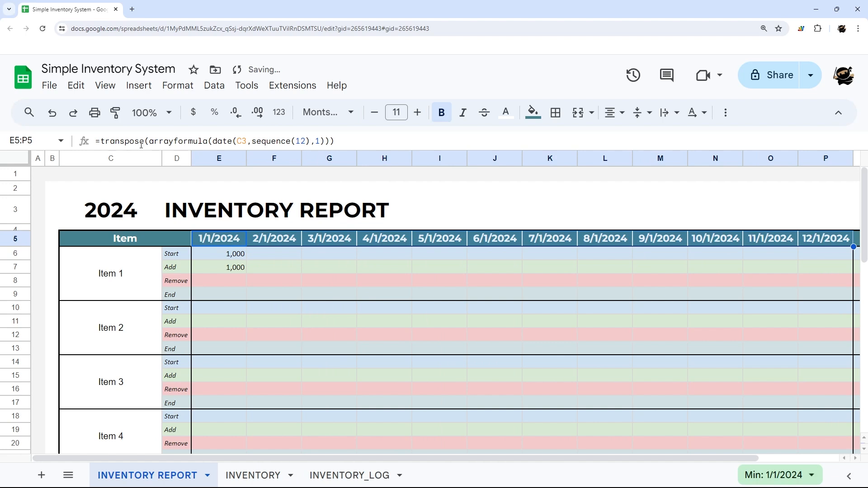
Copy the inner arrayformula(date(C3,sequence(12),1)) without TRANSPOSE from E5's formula and enter it in F10 as a formula
left_click_drag(101, 141, 146, 141)
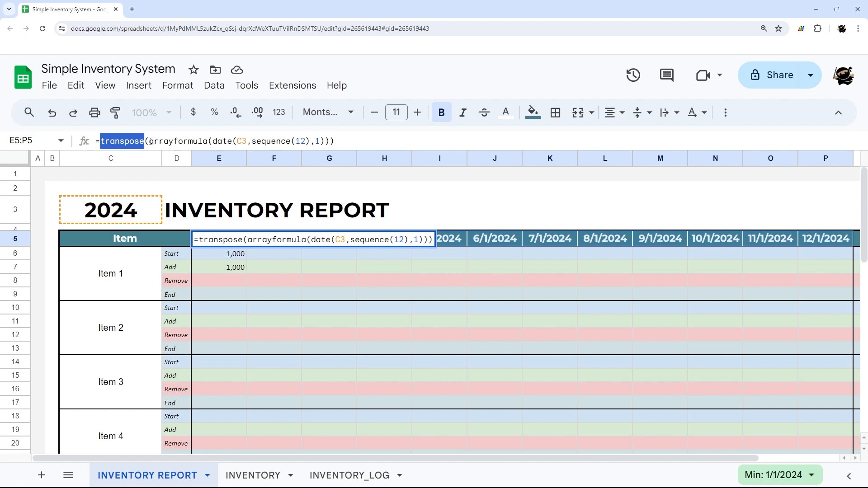
key("Escape")
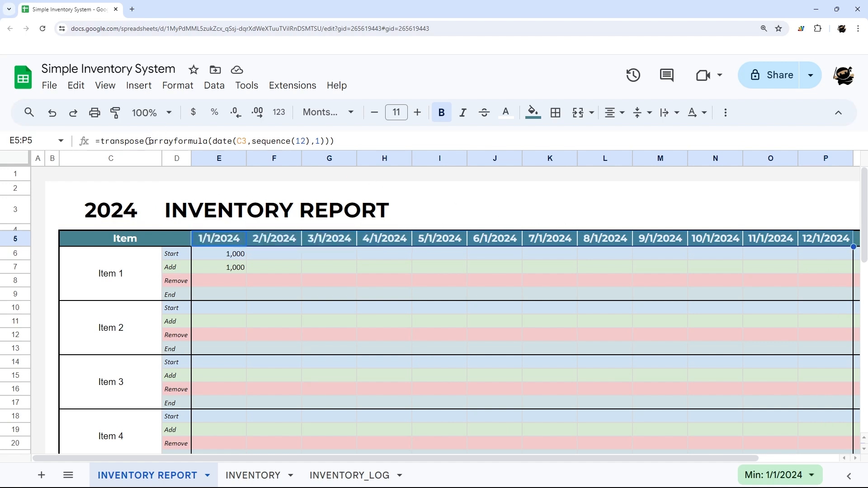
left_click_drag(149, 141, 329, 141)
key("ctrl+c")
key("Escape")
left_click(272, 308)
key("ctrl+v")
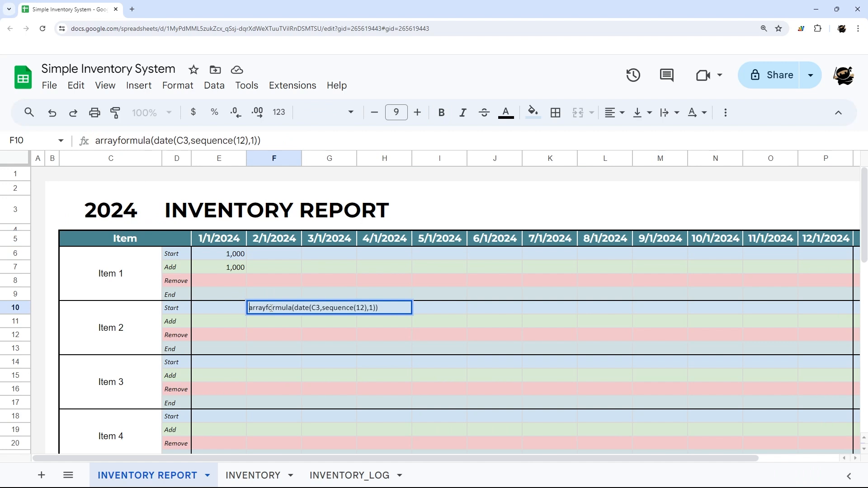
key("Return")
Format the array results in F10:F21 as dates
left_click(271, 311)
scroll(273, 317, "down", 3)
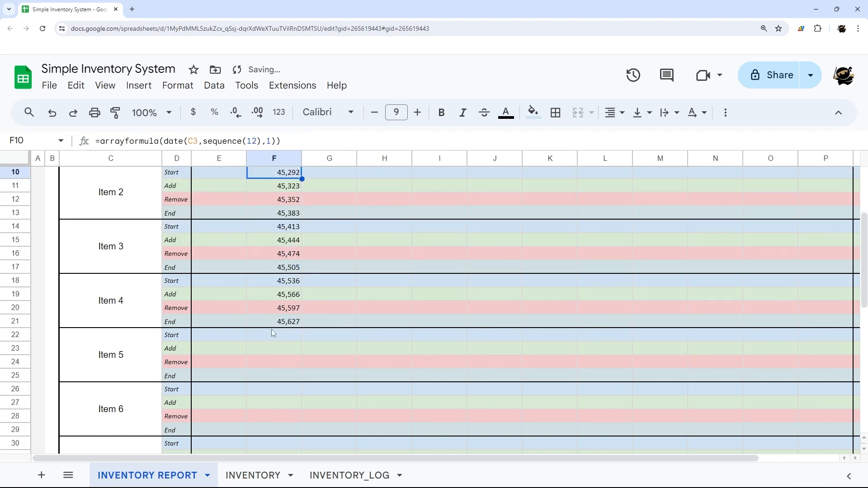
left_click(273, 321, "shift")
scroll(270, 255, "up", 3)
left_click(288, 119)
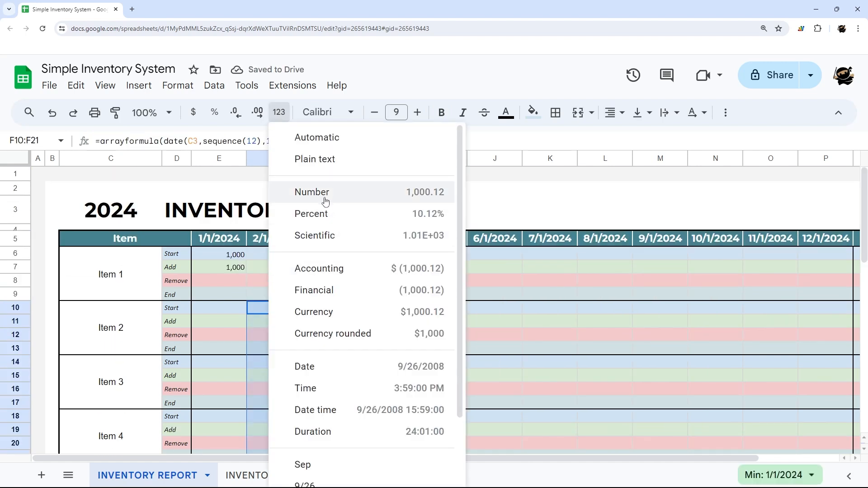
scroll(348, 298, "down", 1)
left_click(347, 324)
scroll(327, 304, "down", 5)
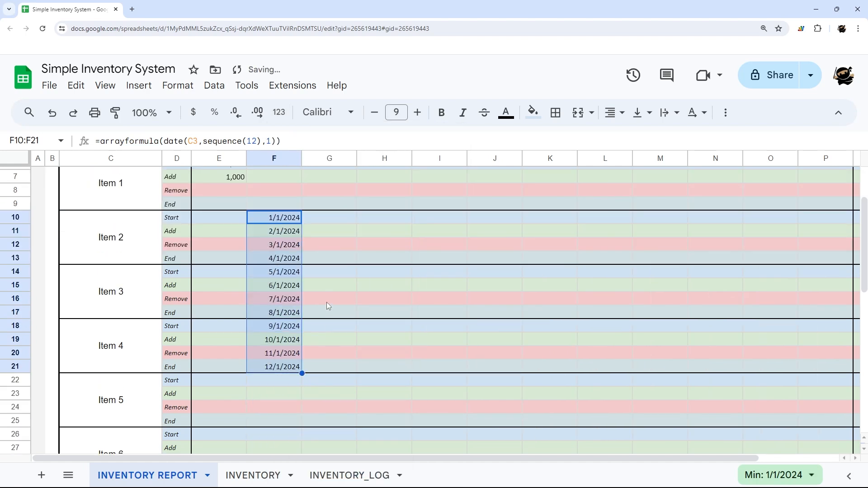
scroll(283, 254, "up", 5)
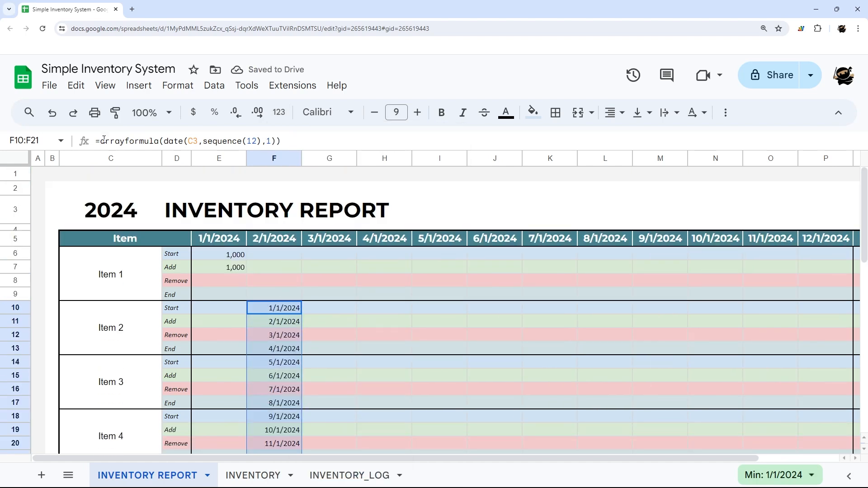
Examine F10's formula part by part: ARRAYFORMULA and the year, month (SEQUENCE) and day arguments of DATE
left_click_drag(104, 140, 185, 142)
left_click(189, 141)
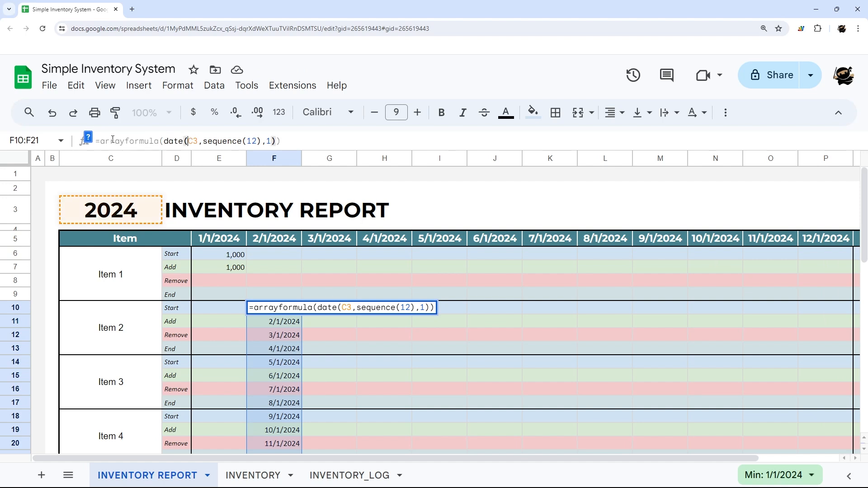
left_click(88, 137)
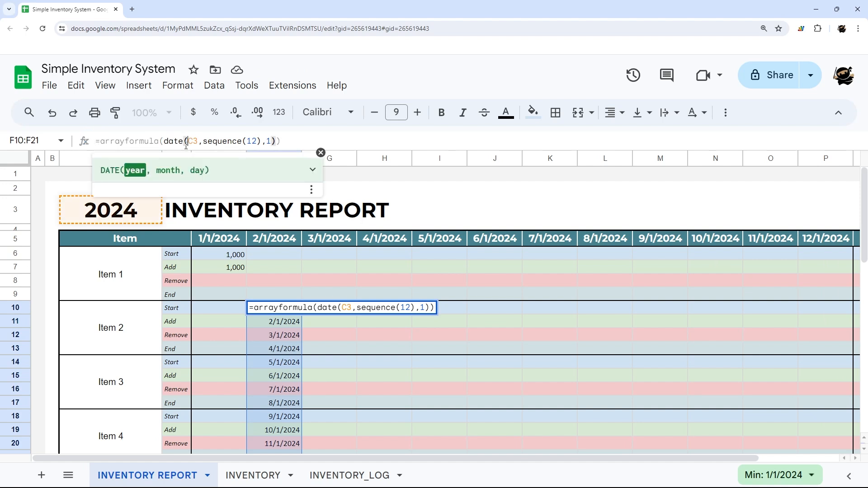
left_click_drag(202, 142, 262, 141)
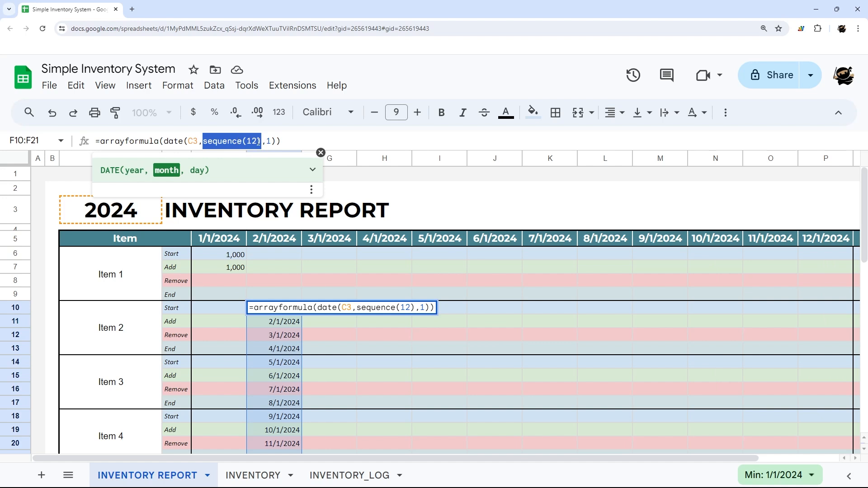
left_click(259, 142)
double_click(250, 141)
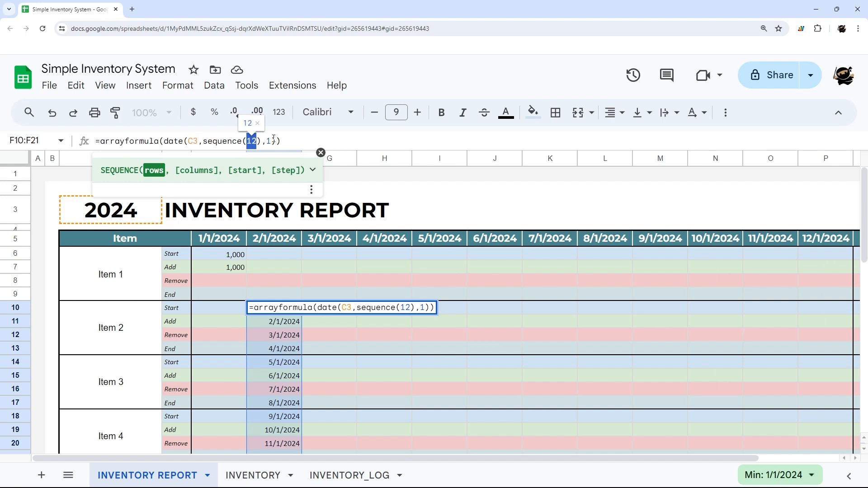
double_click(268, 141)
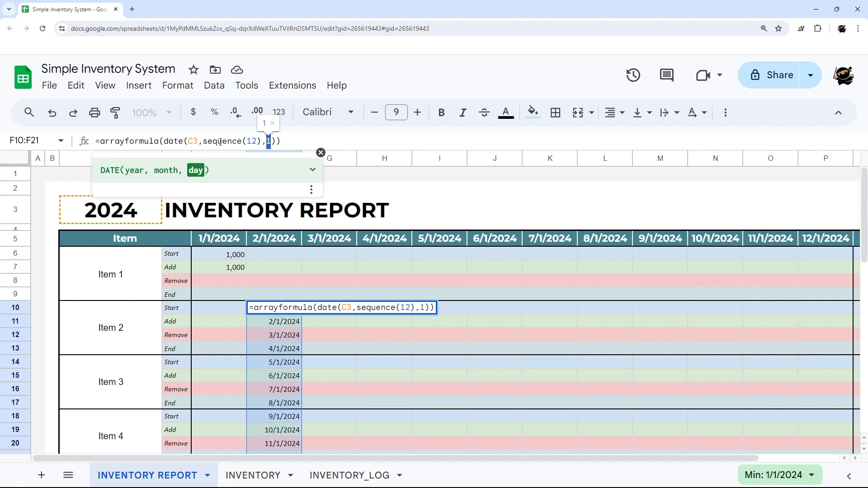
scroll(215, 145, "down", 1)
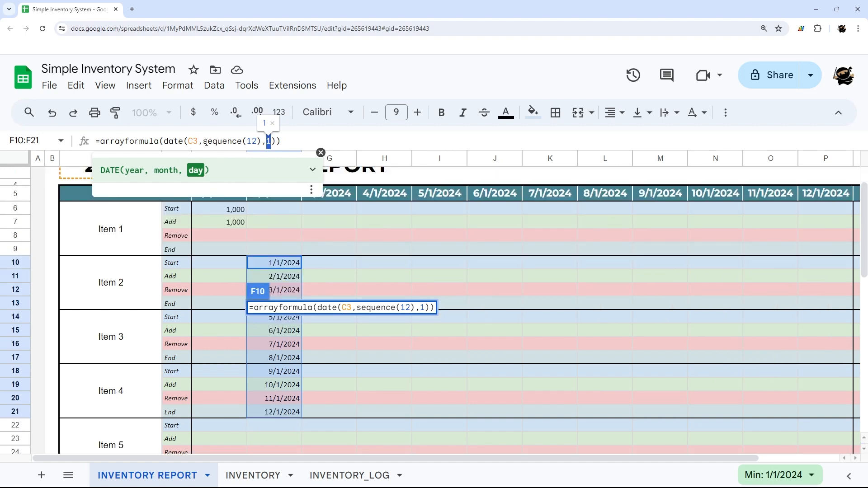
left_click_drag(204, 142, 261, 142)
key("Escape")
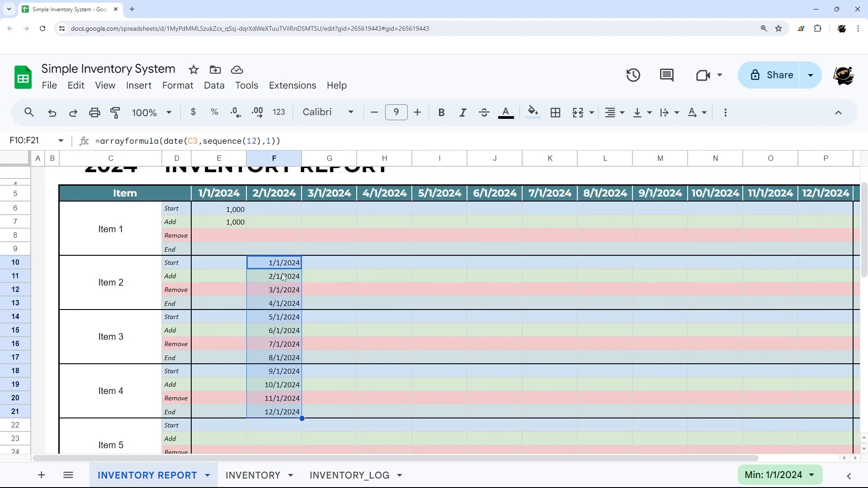
Examine how the single array formula in F10 fills the vertical range F10:F21
left_click_drag(280, 264, 279, 417)
left_click_drag(99, 142, 281, 142)
scroll(283, 212, "up", 2)
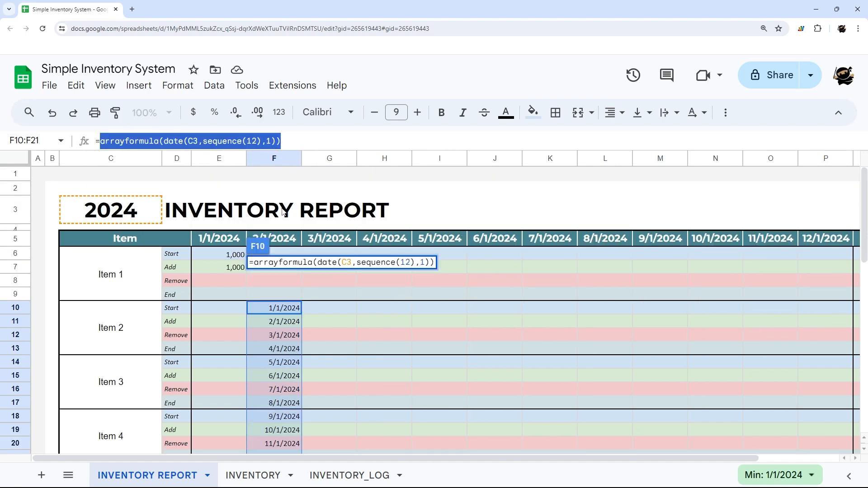
left_click_drag(273, 311, 280, 293)
scroll(273, 310, "down", 4)
key("Escape")
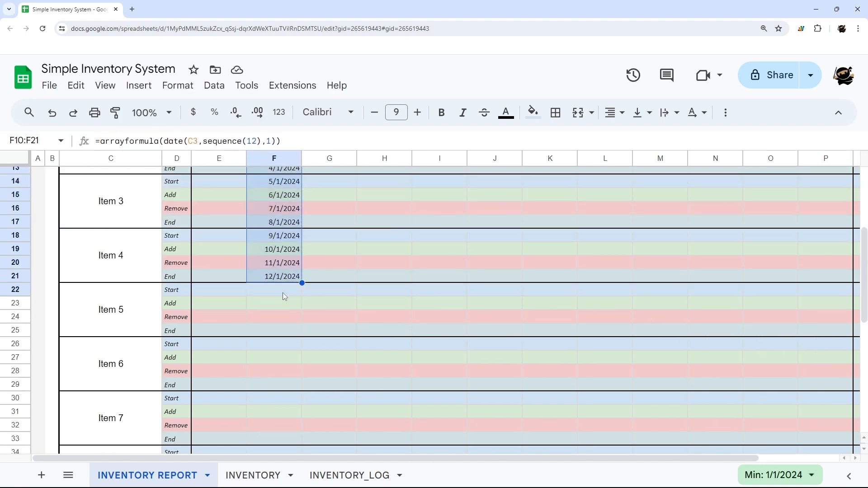
Apply a custom date format to the headers E5:P5 that shows only the month as an abbreviation (Aug)
scroll(283, 292, "up", 4)
left_click_drag(231, 247, 827, 240)
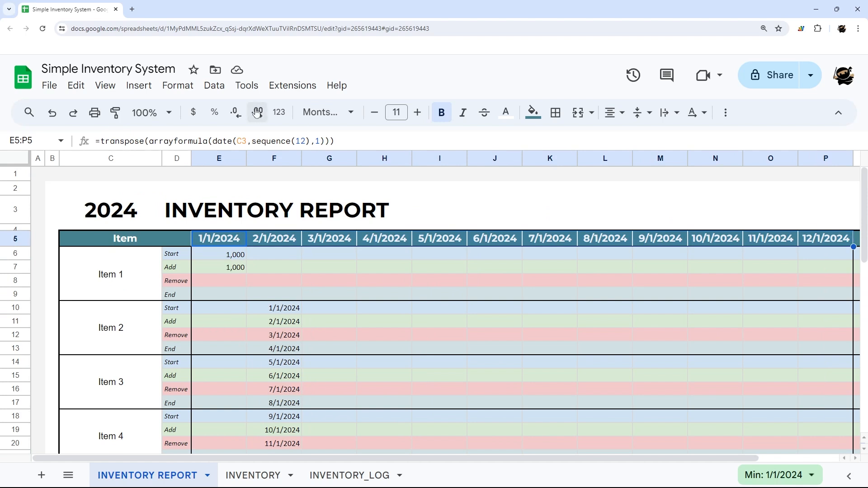
left_click(275, 112)
scroll(351, 364, "down", 1)
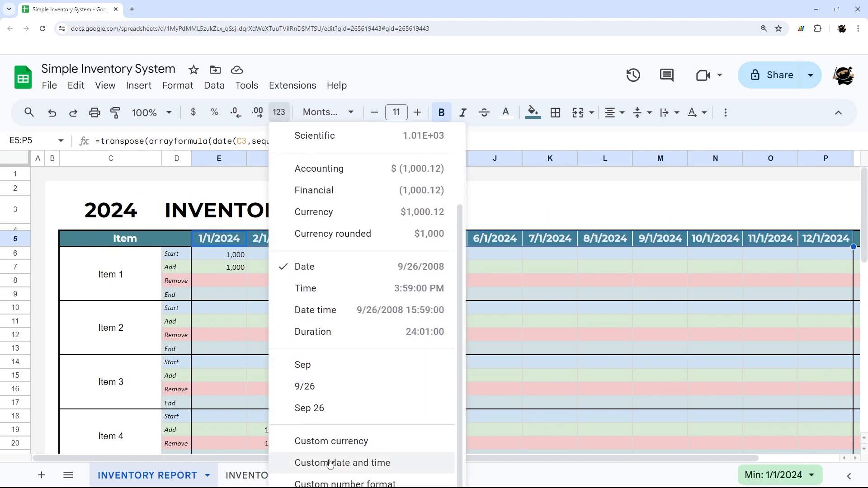
left_click(329, 463)
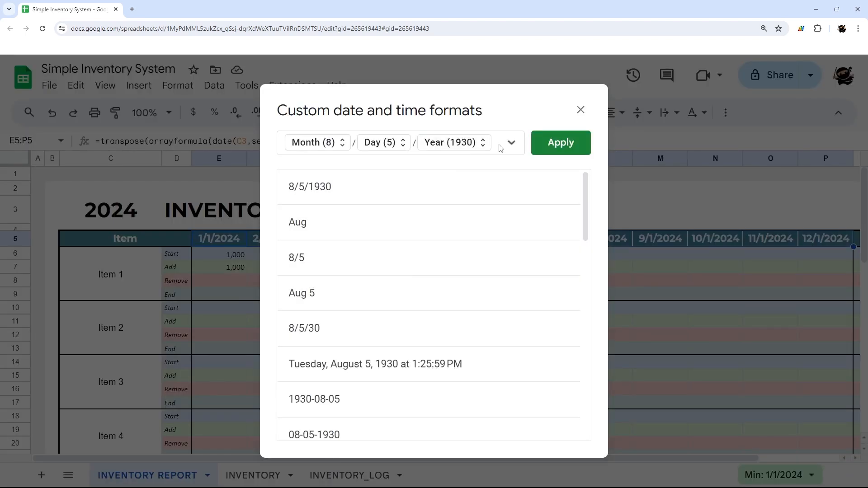
key("BackSpace")
key("BackSpace")
key("BackSpace")
key("BackSpace")
left_click(338, 145)
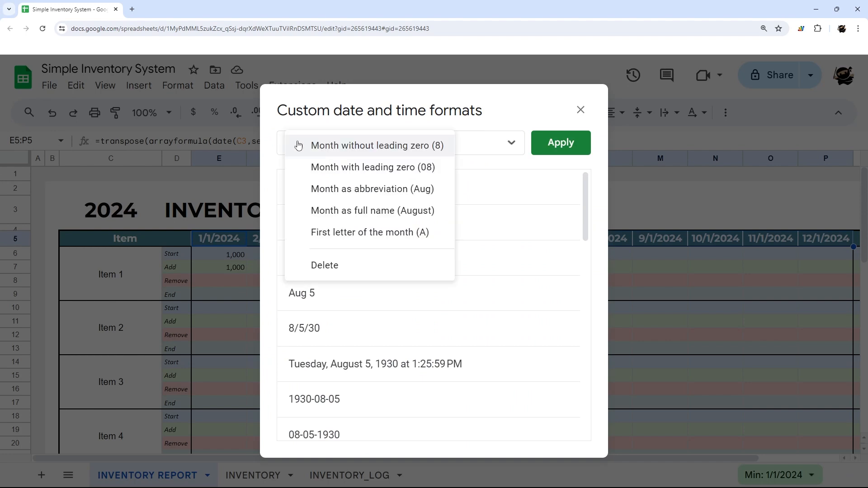
left_click(375, 189)
left_click(539, 145)
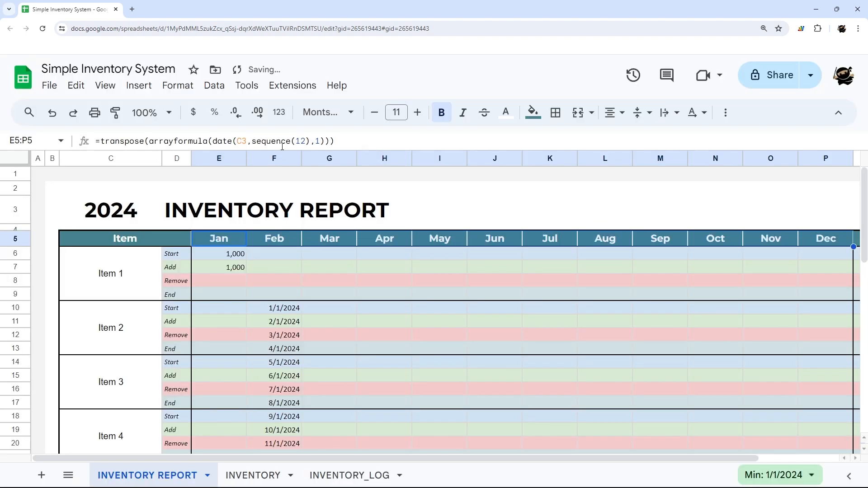
Delete the demonstration array formula from F10 and recheck the month header formula in E5
left_click(222, 242)
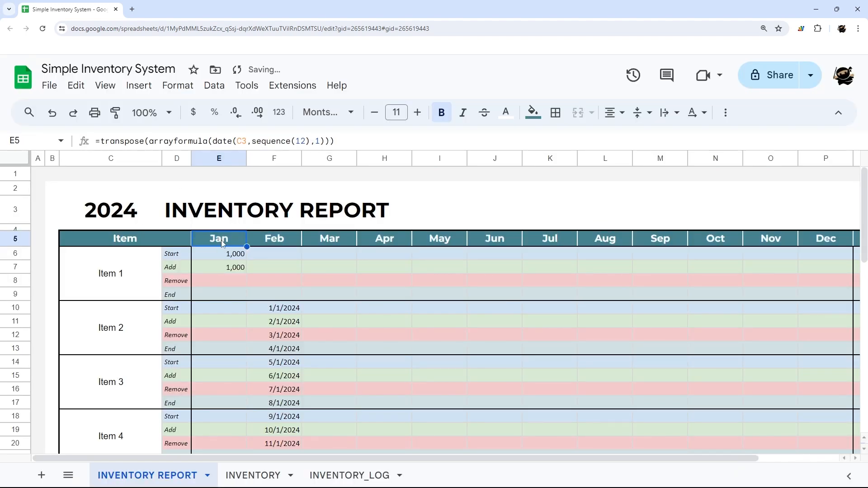
left_click(274, 307)
key("Delete")
left_click(231, 244)
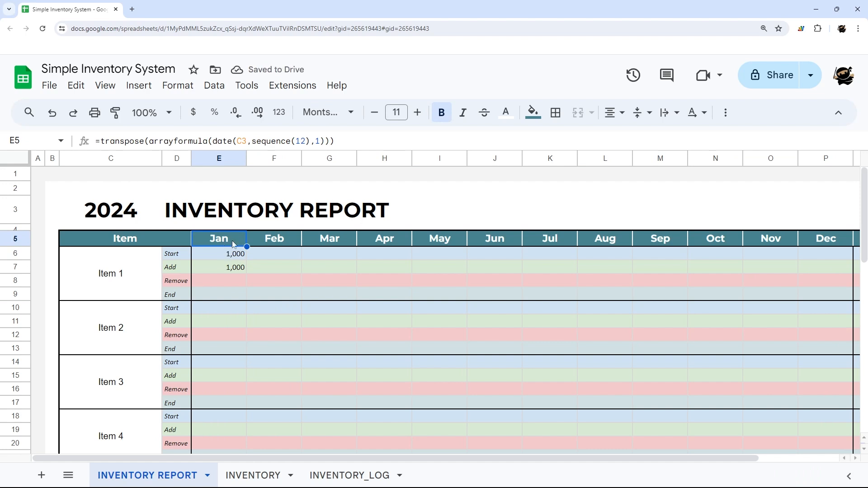
left_click(262, 241)
left_click(241, 245)
Change the date operator in E7's SUMIFS formula to ">=" so it counts entries from E$5 onward
left_click(228, 256)
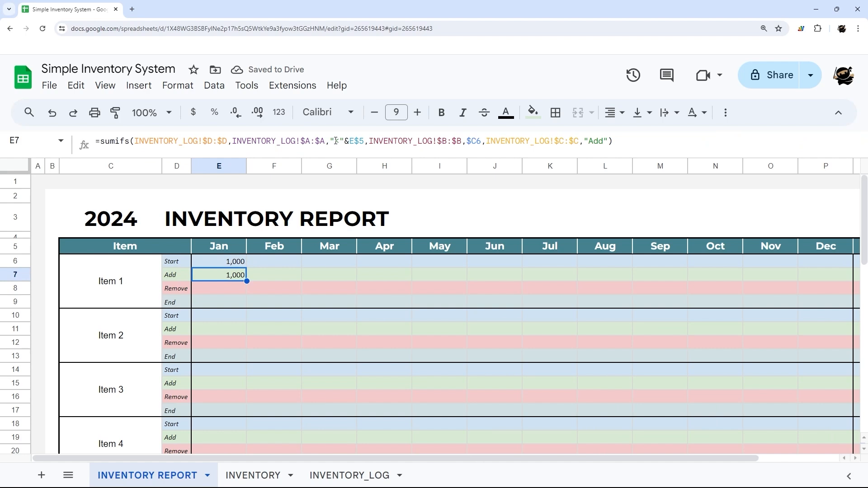
left_click(210, 251)
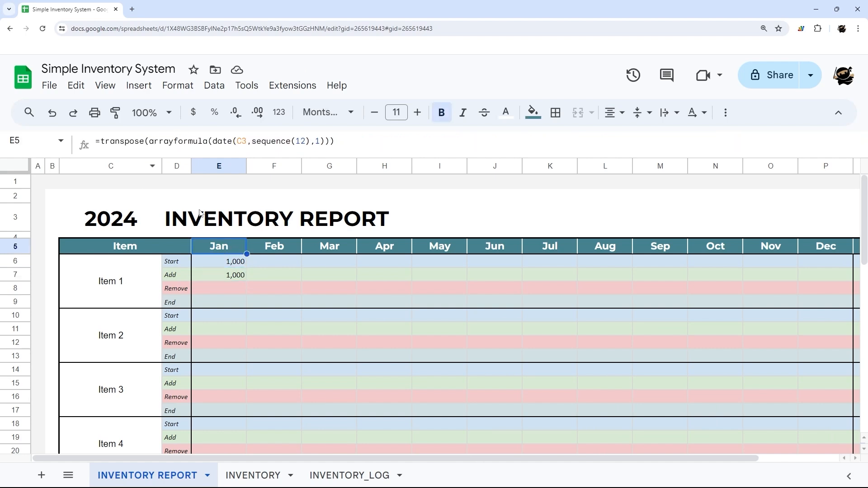
left_click(238, 277)
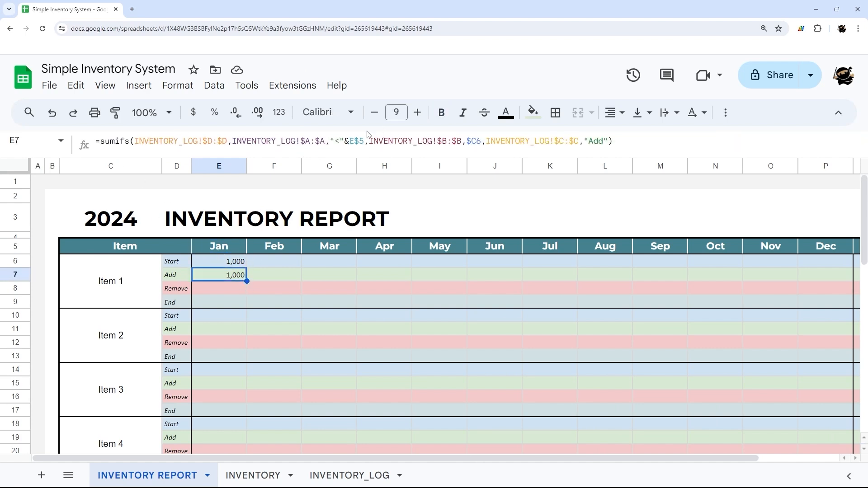
left_click(340, 141)
key("BackSpace")
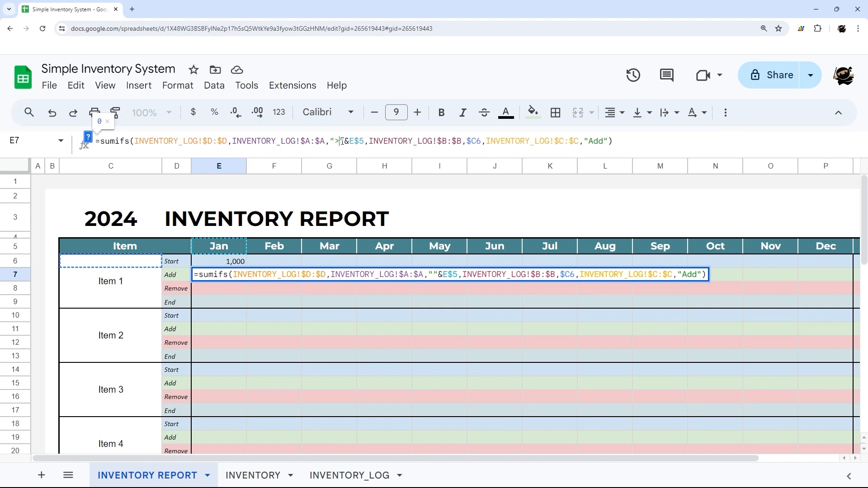
type(">=")
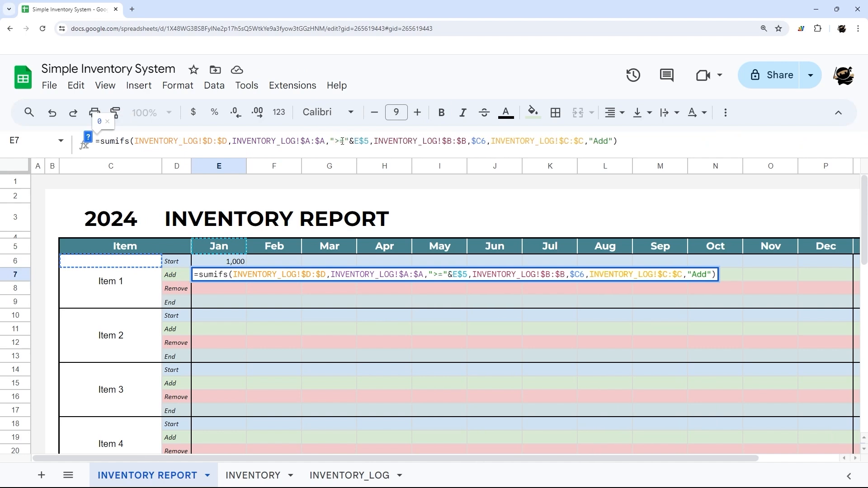
key("Return")
left_click(239, 277)
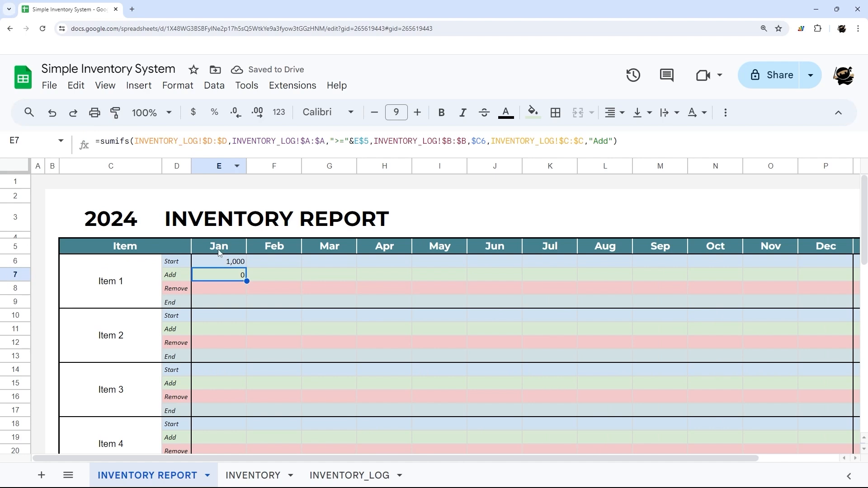
Duplicate the INVENTORY_LOG!$A:$A,">="&E$5 criterion pair in E7's SUMIFS formula, directly after the original pair
left_click_drag(228, 248, 828, 254)
left_click(230, 278)
left_click_drag(369, 141, 230, 143)
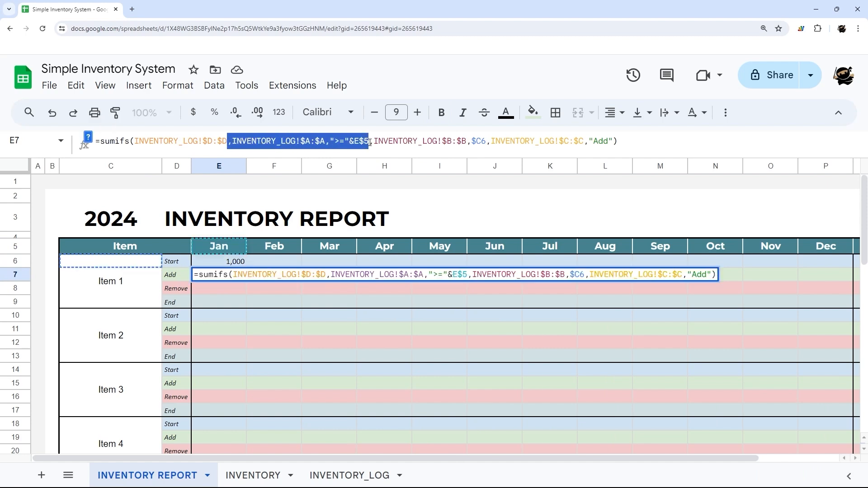
key("ctrl+c")
left_click(370, 142)
key("ctrl+v")
Change the operator in the second date criterion of E7's SUMIFS formula to "<="
left_click(481, 141)
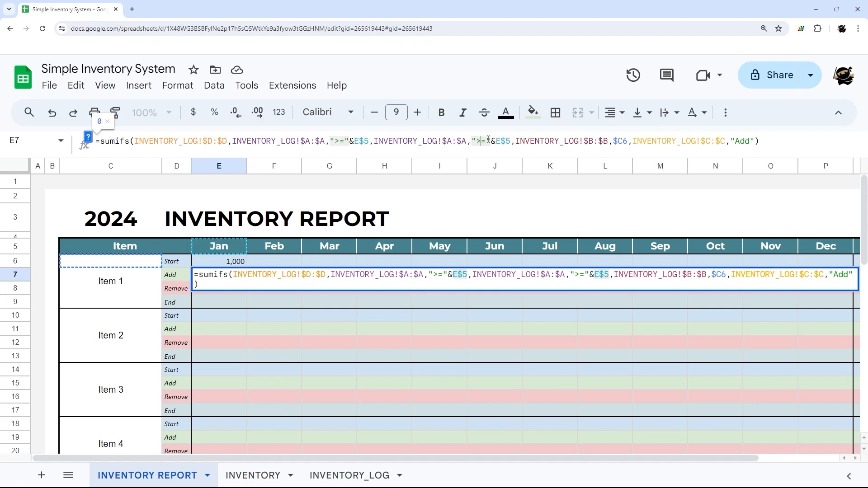
key("BackSpace")
type("<")
key("Right")
key("Right")
key("Right")
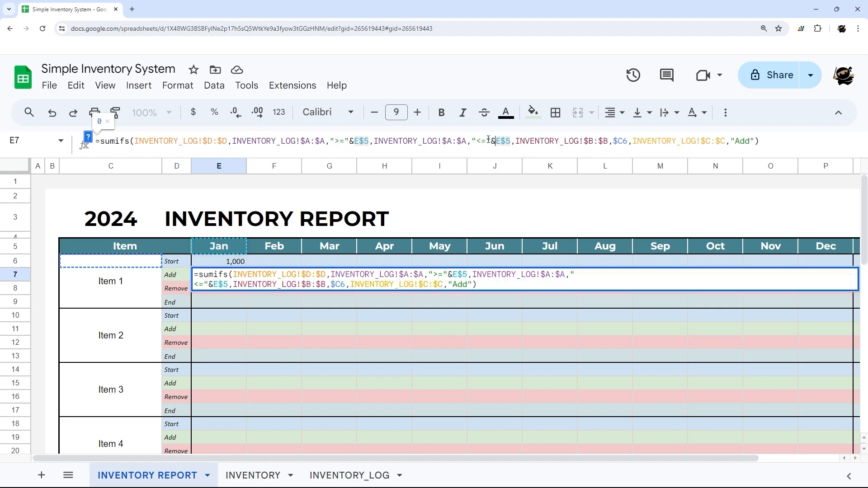
Wrap the second date criterion's E$5 in E7 as EOMONTH(E$5,0), check both date bounds, and commit the formula
left_click_drag(496, 142, 510, 142)
left_click(498, 142)
type("EOMONTH(")
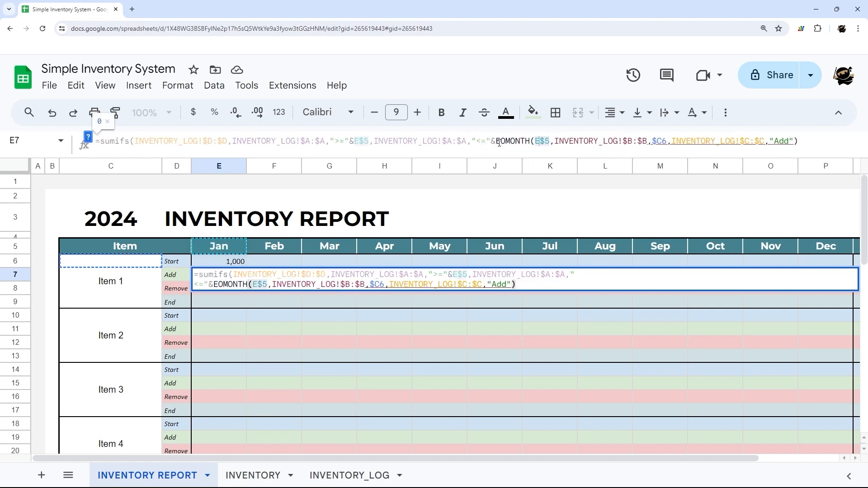
key("Right")
key("Right")
key("Right")
type(",0)")
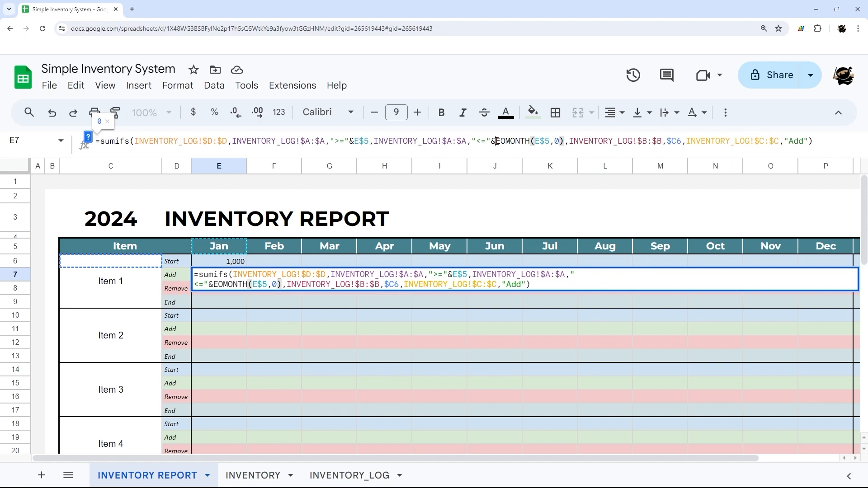
left_click_drag(497, 141, 563, 146)
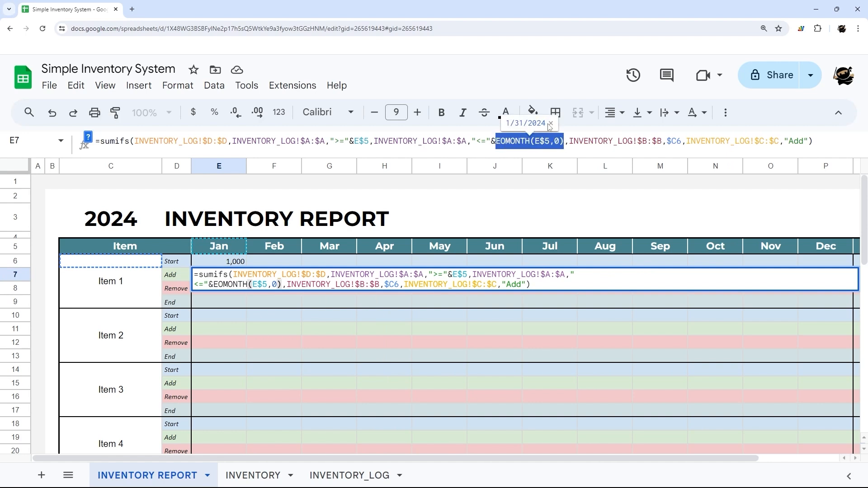
left_click_drag(354, 141, 369, 141)
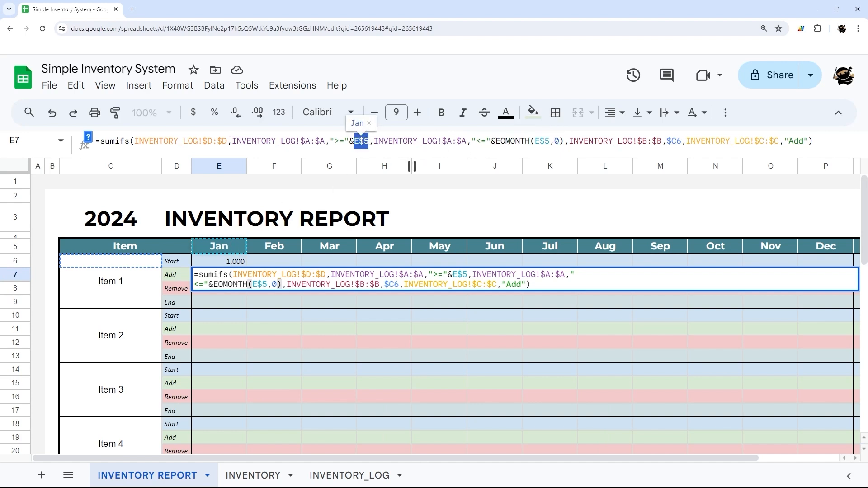
left_click_drag(232, 141, 327, 141)
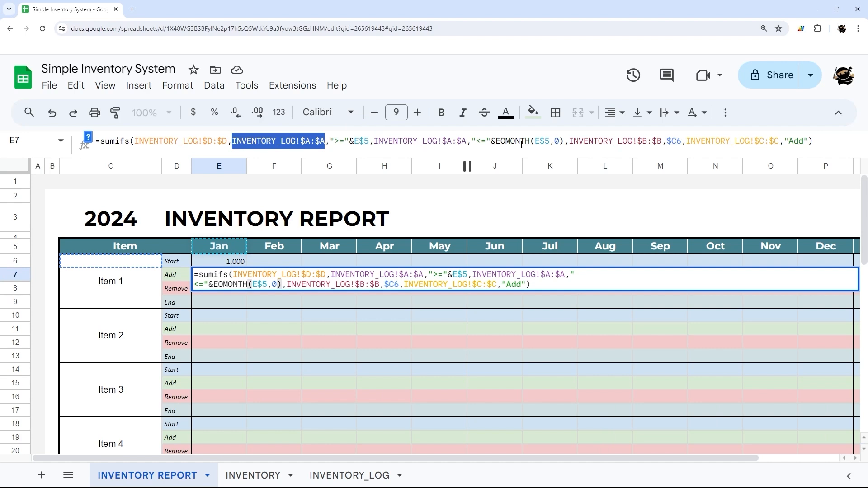
key("Return")
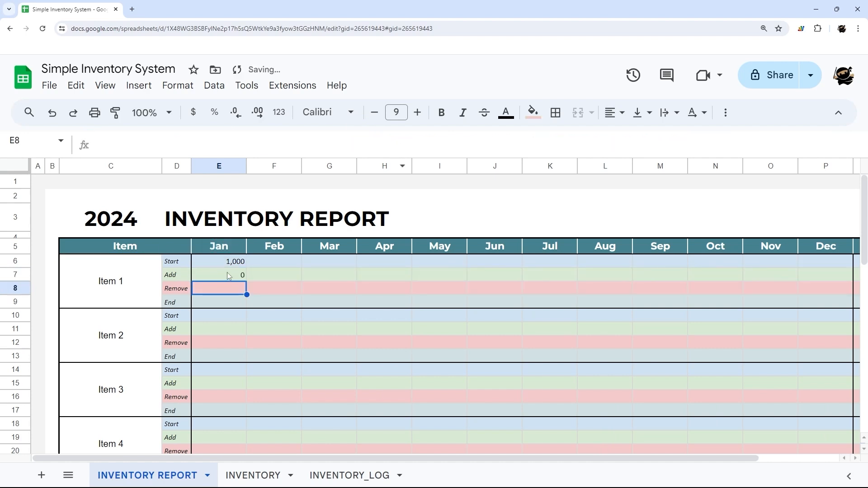
Copy E7's SUMIFS formula into E8, replacing the "Add" criterion with "Remove" and putting a minus sign before sumifs
left_click(228, 275)
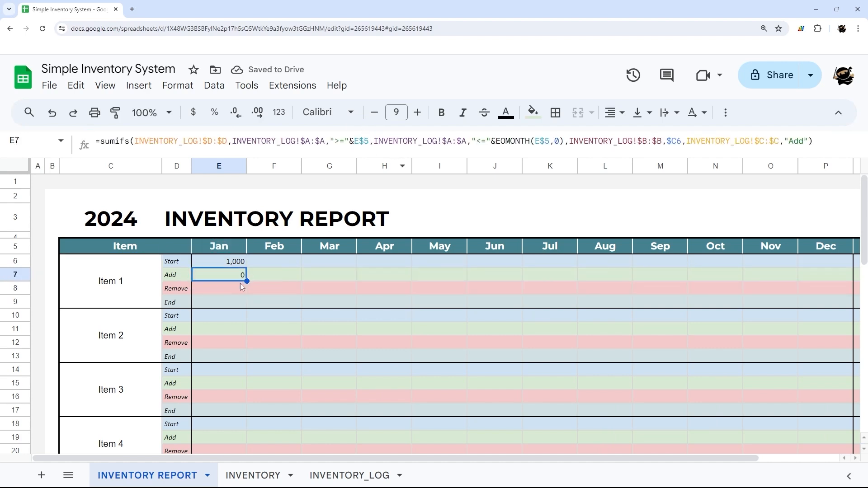
left_click(286, 142)
key("ctrl+a")
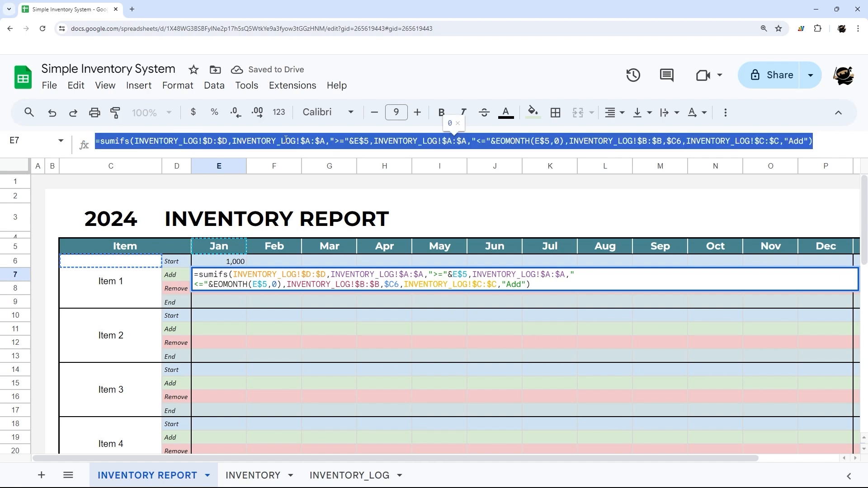
key("Return")
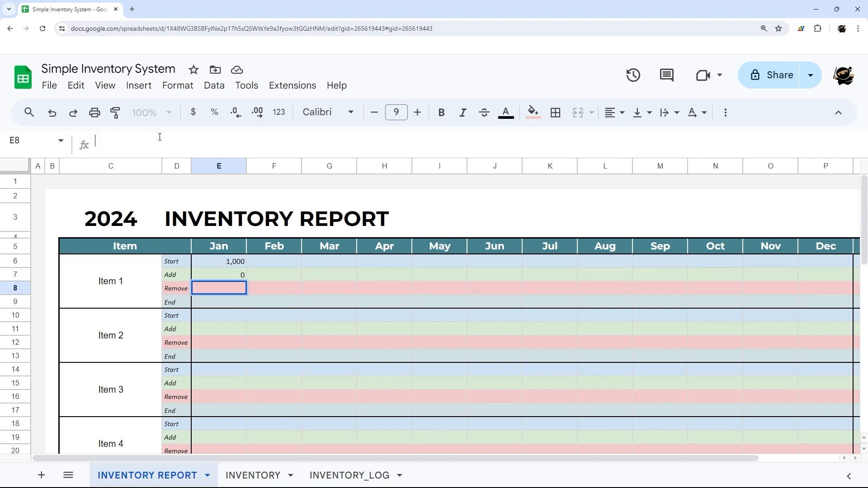
left_click(300, 141)
key("ctrl+v")
left_click_drag(788, 142, 803, 142)
type("Remove")
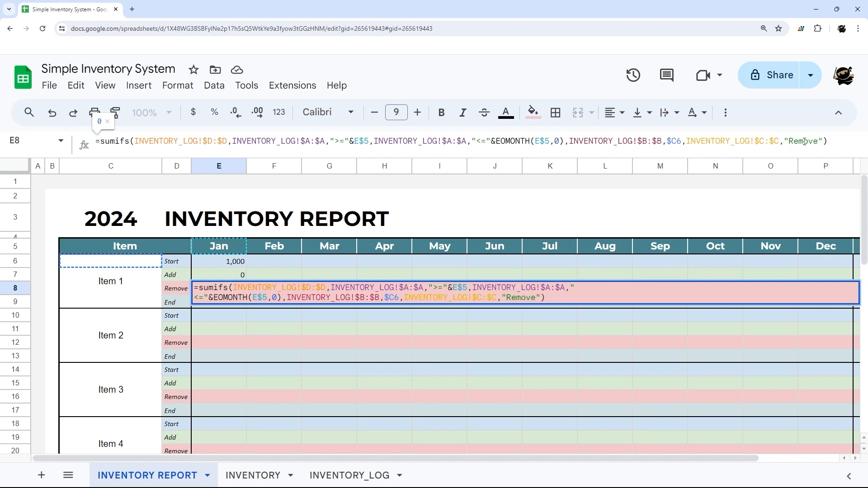
type("-")
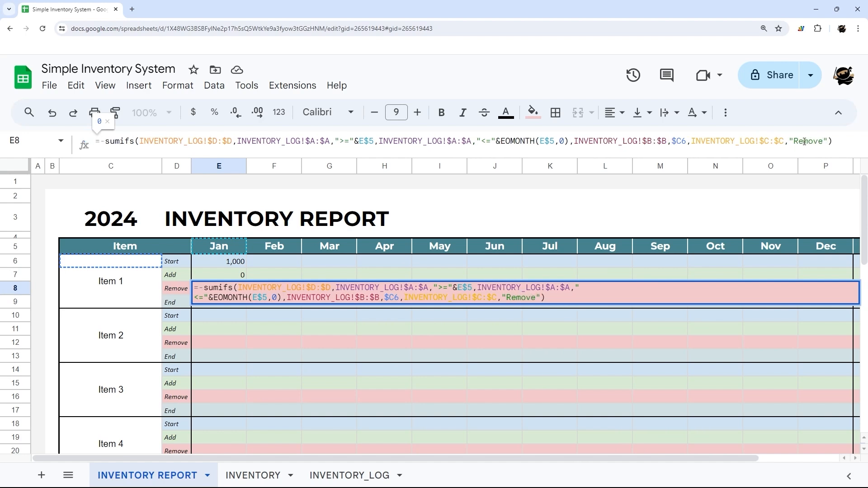
key("Return")
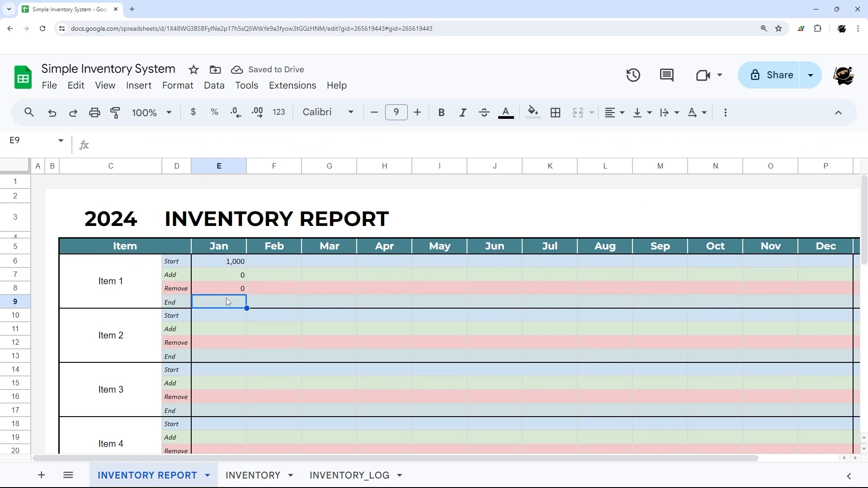
Enter =sum(E6:E8) in E9 to calculate Item 1's January end stock
type("=sum(")
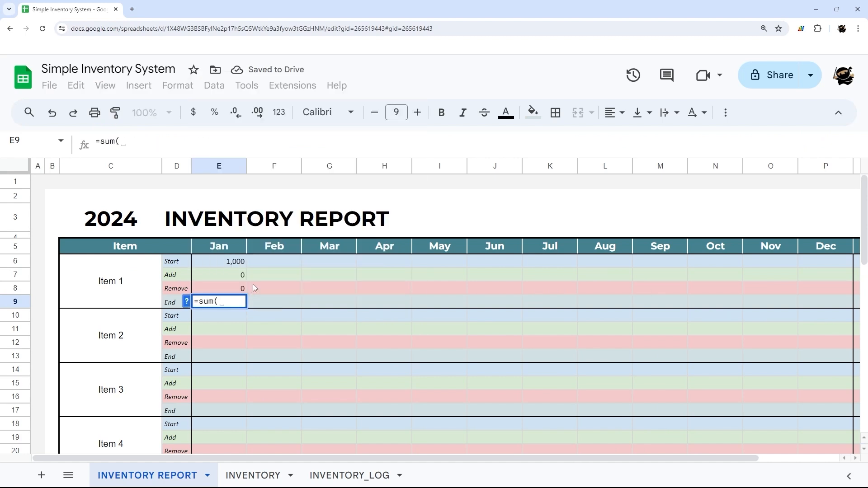
left_click_drag(226, 261, 234, 291)
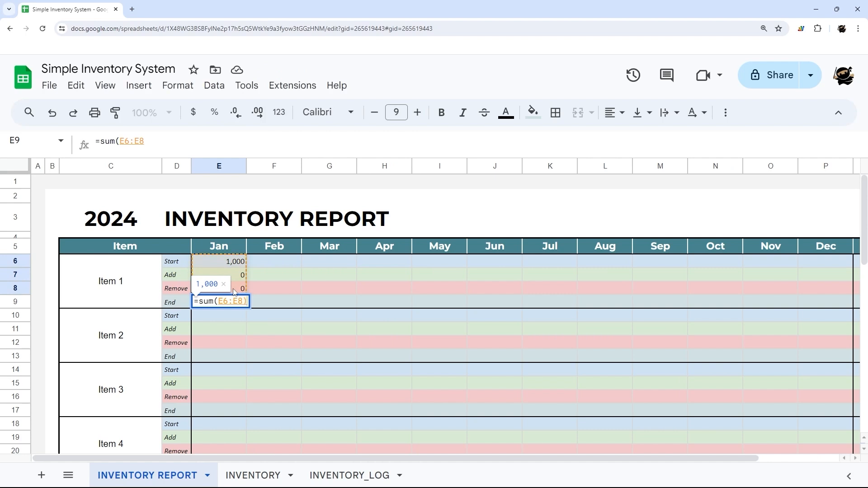
key("Return")
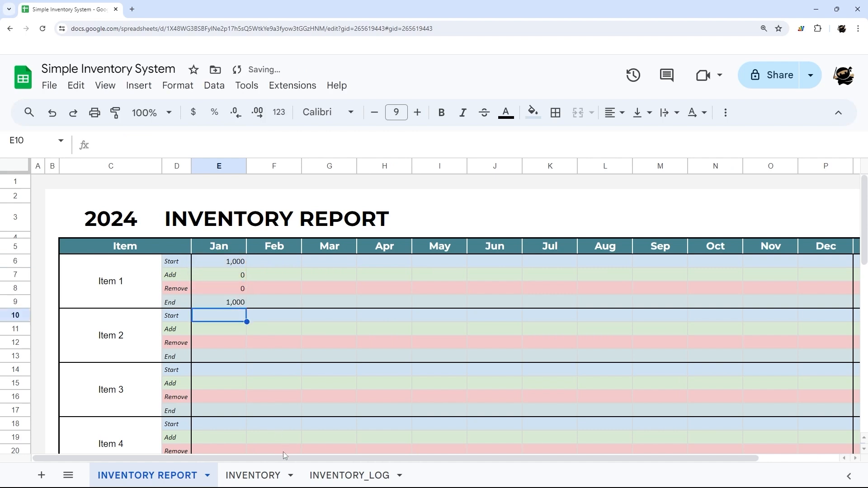
Set Item 1's February start stock in F6 to the January end stock with =E9
left_click_drag(283, 455, 333, 455)
left_click(216, 263)
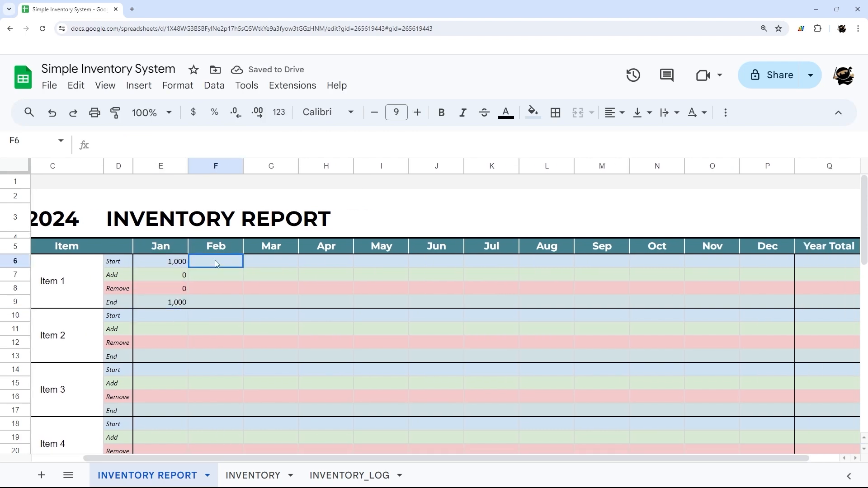
left_click(158, 263)
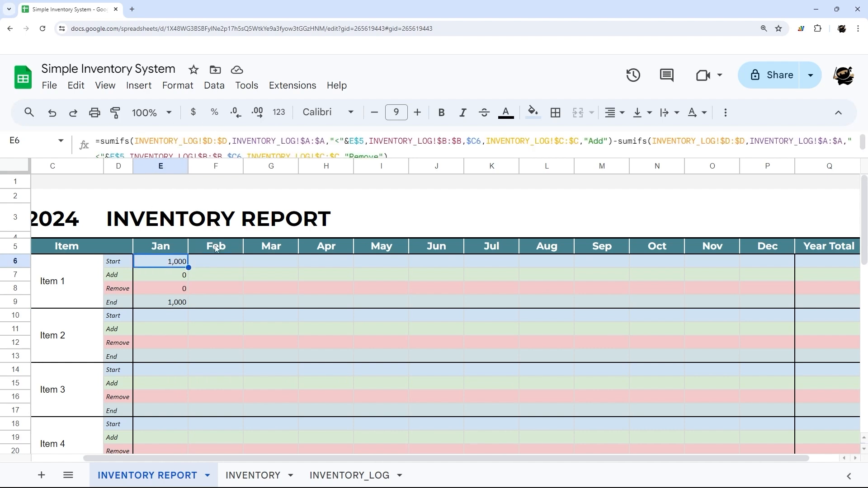
left_click(210, 266)
type("=")
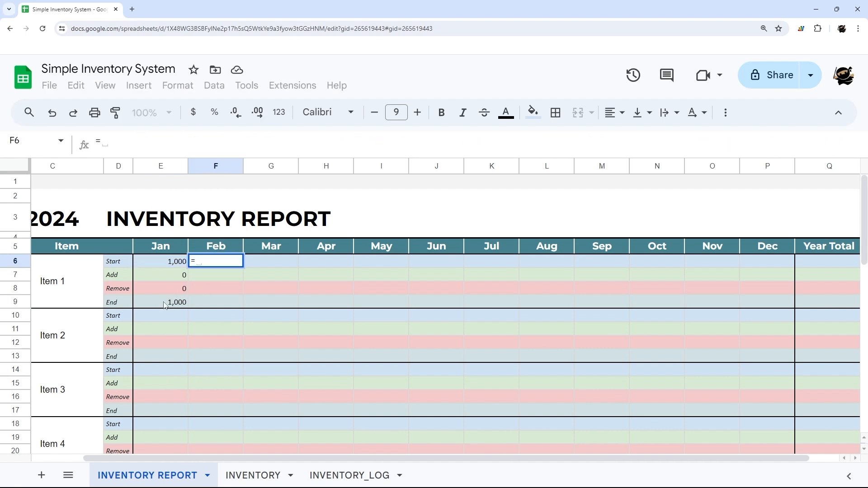
left_click(164, 302)
key("Return")
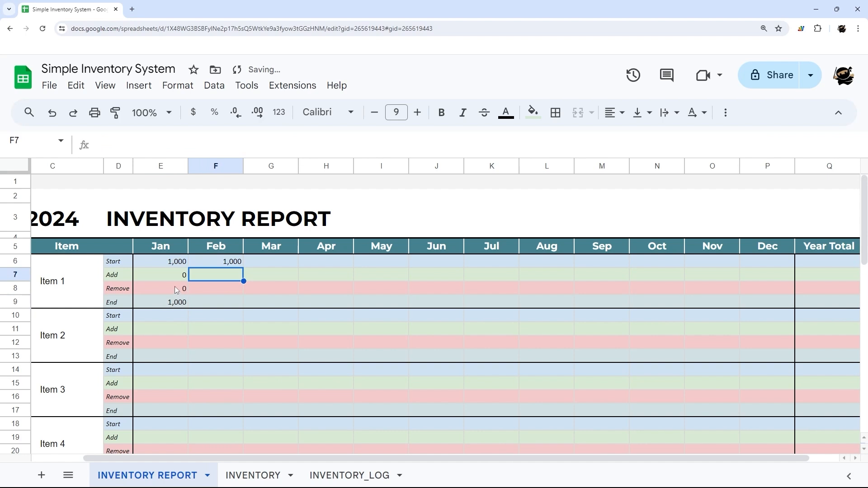
Fill E7:E9 into February and extend F6:F9 across to December in column P for Item 1
left_click_drag(180, 277, 229, 304)
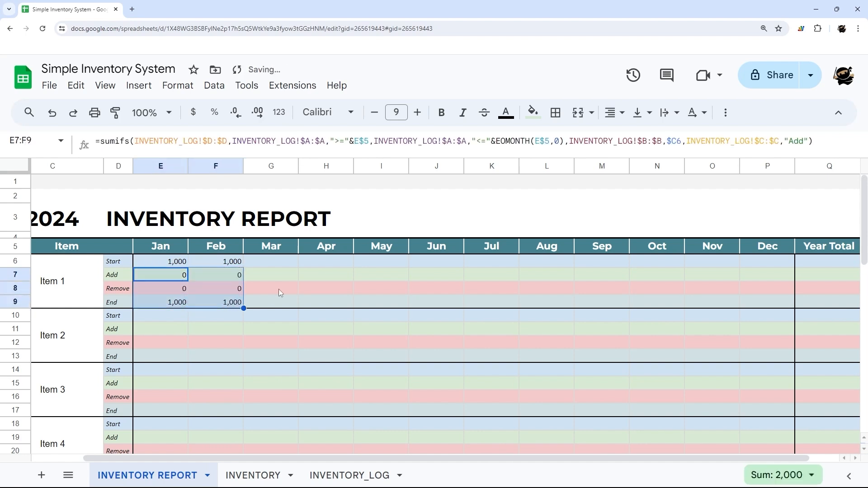
left_click(272, 264)
left_click_drag(207, 262, 761, 301)
left_click(763, 334)
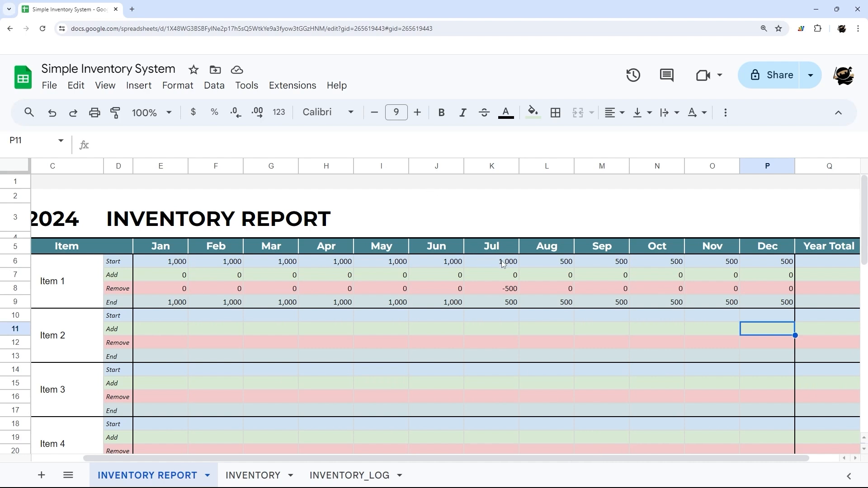
left_click_drag(502, 262, 556, 302)
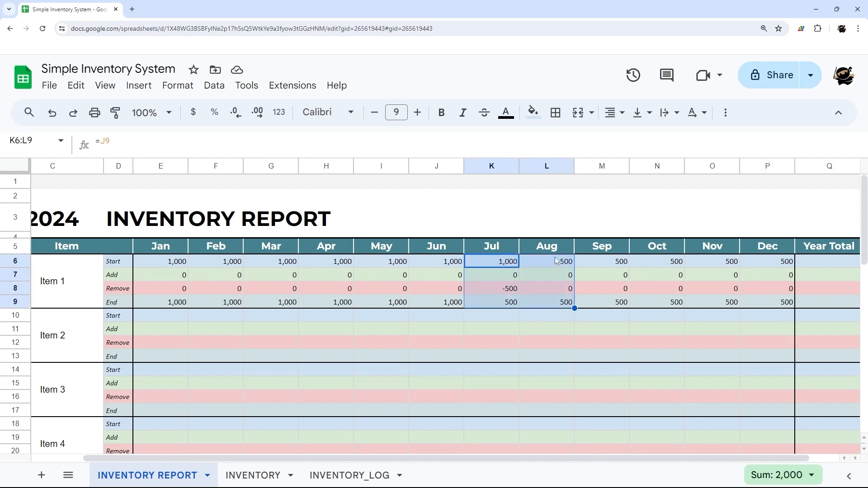
left_click_drag(556, 259, 786, 304)
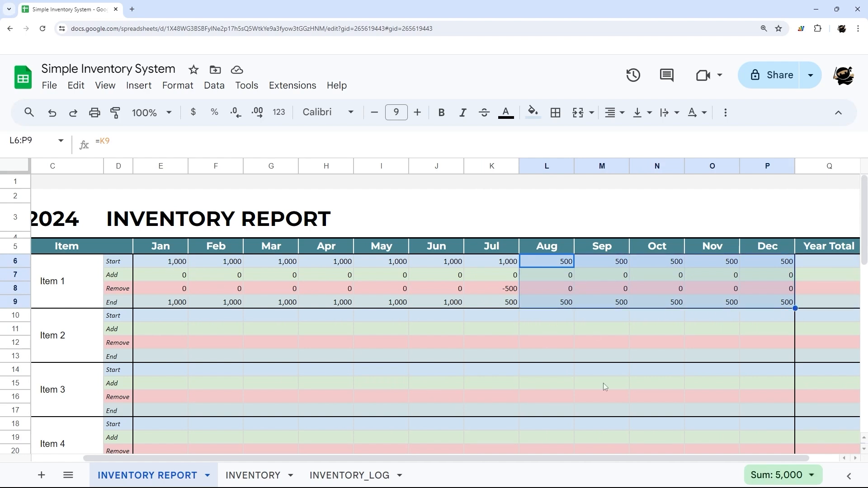
left_click_drag(591, 463, 539, 464)
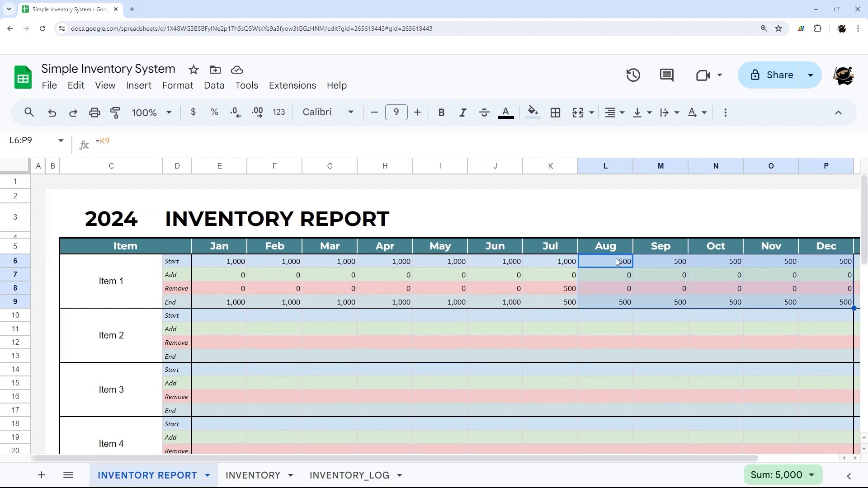
Change F6's formula to =IF(today()>F5,E9,) so the start stock shows only for months that have begun
left_click(267, 262)
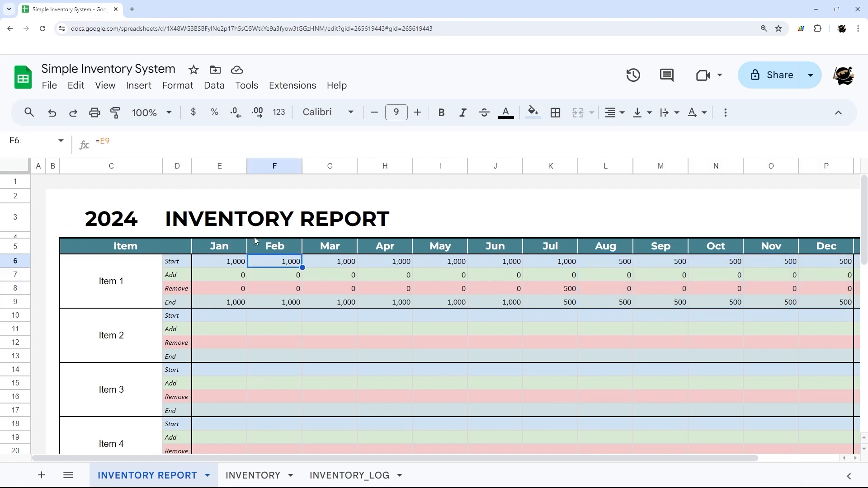
left_click(101, 141)
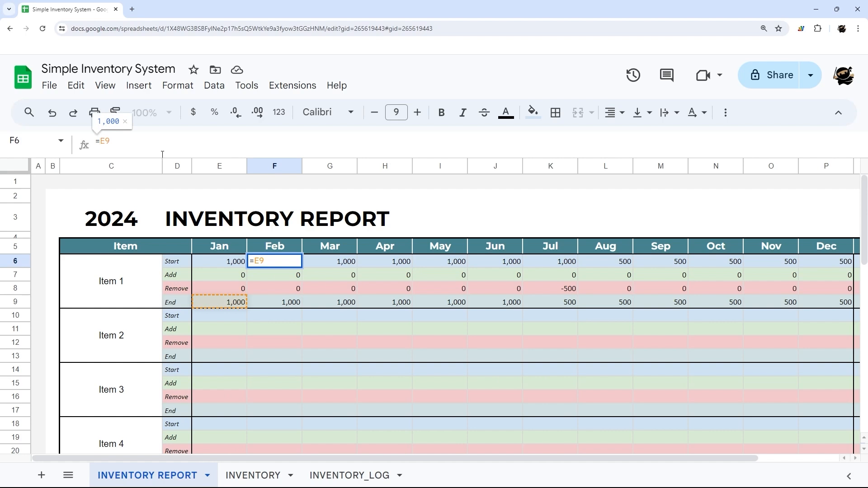
type("IF(")
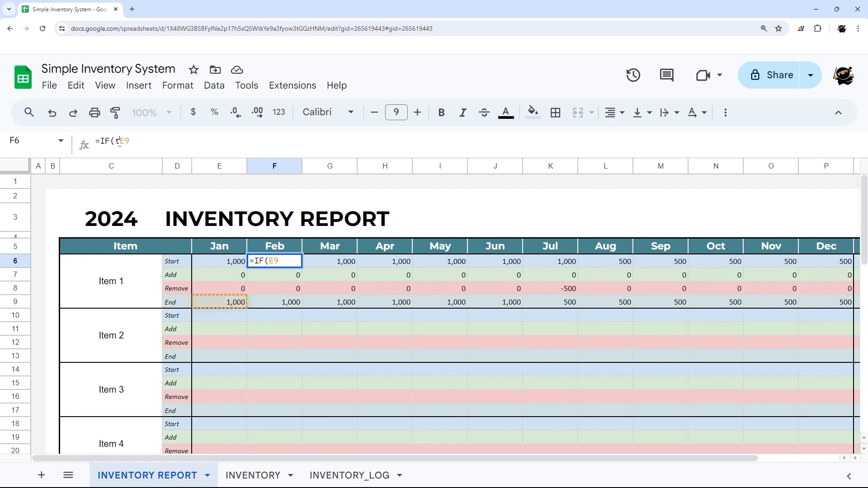
type("today()")
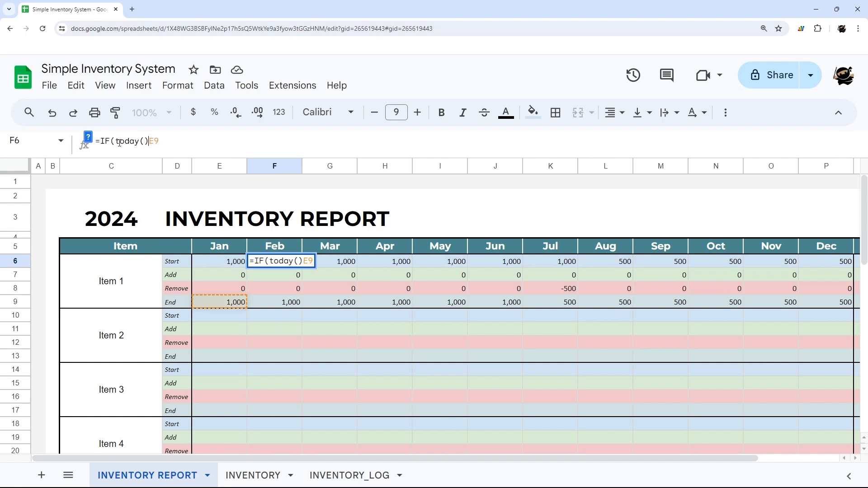
left_click_drag(116, 141, 149, 141)
left_click(149, 141)
type(">F5,")
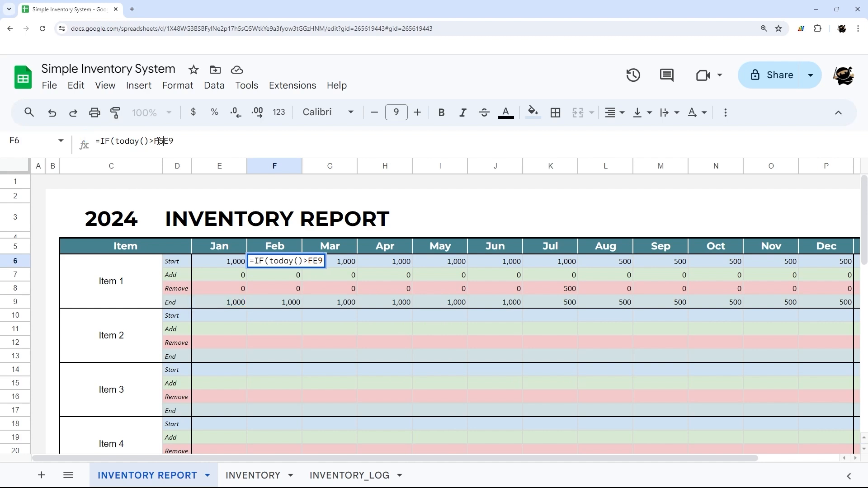
key("End")
type(",)")
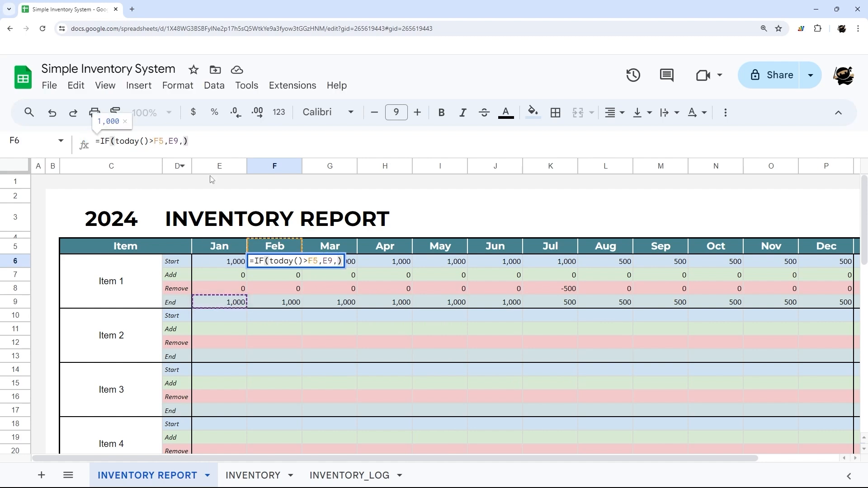
Lock the header row in F6's formula as F$5 and fill the formula across through P6
left_click(159, 141)
type("$")
key("End")
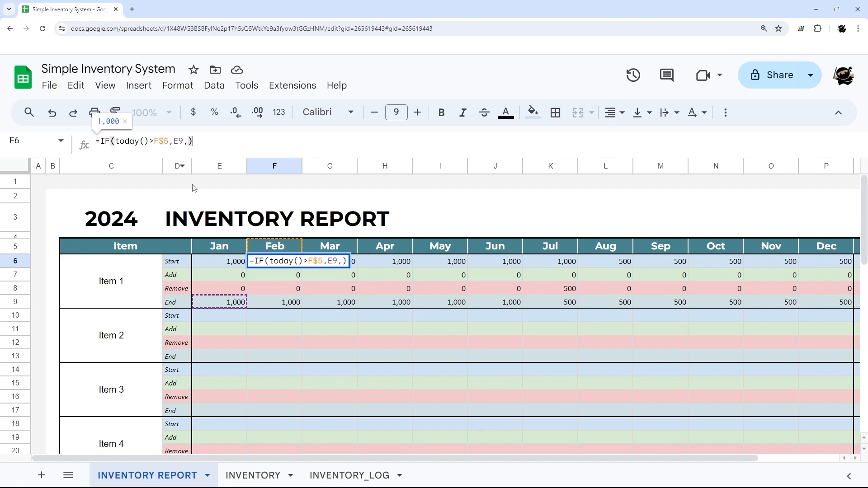
left_click(268, 275)
left_click(274, 260)
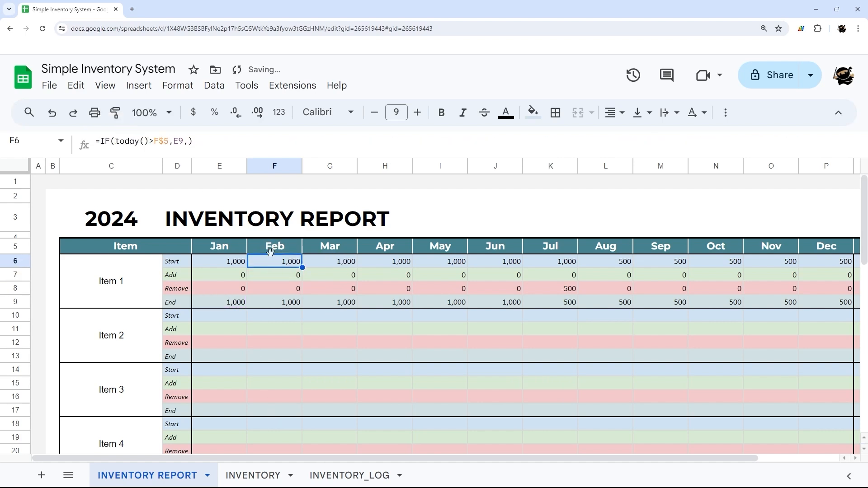
left_click_drag(303, 268, 850, 267)
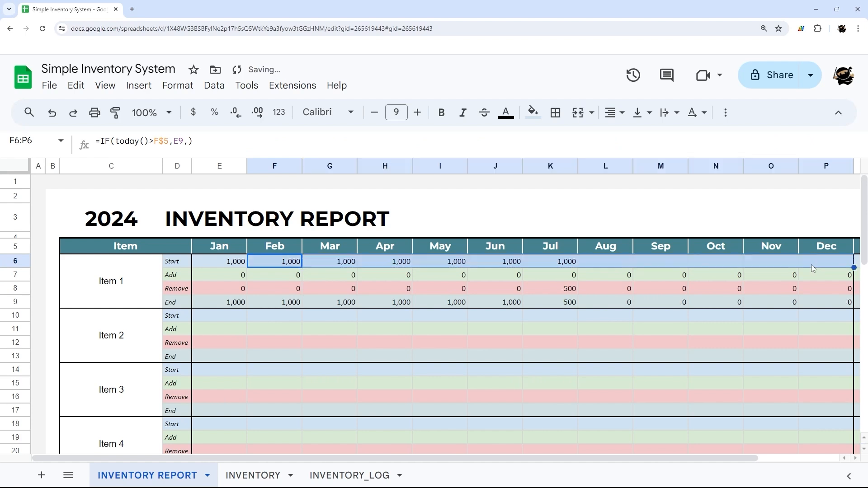
Wrap F7's Add SUMIFS formula in the IF(today()>F$5, …,) condition copied from F6, leaving the false value blank
left_click(575, 265)
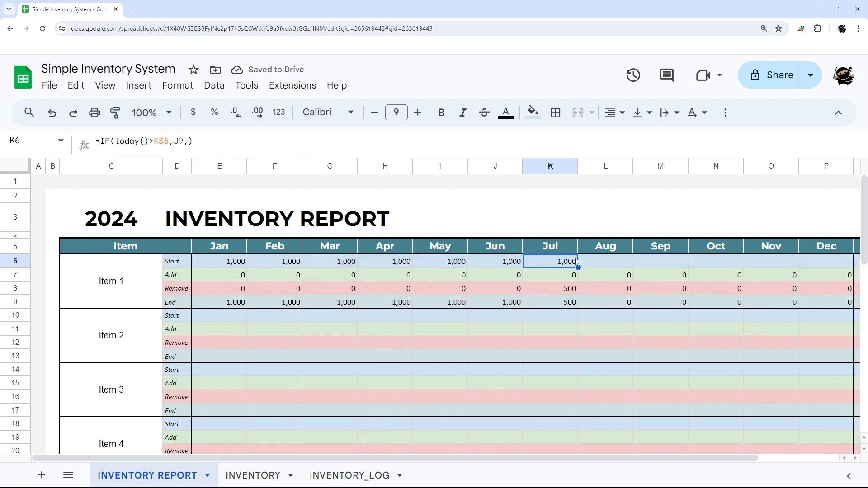
left_click(285, 263)
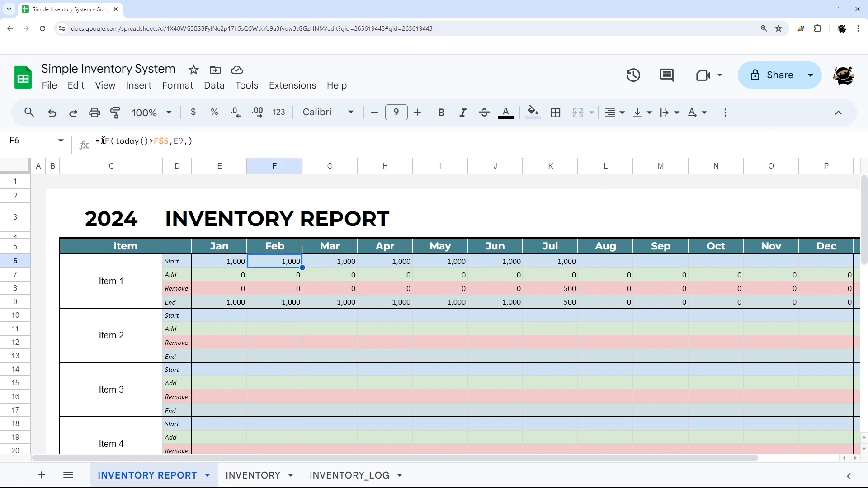
left_click_drag(101, 141, 171, 143)
key("ctrl+c")
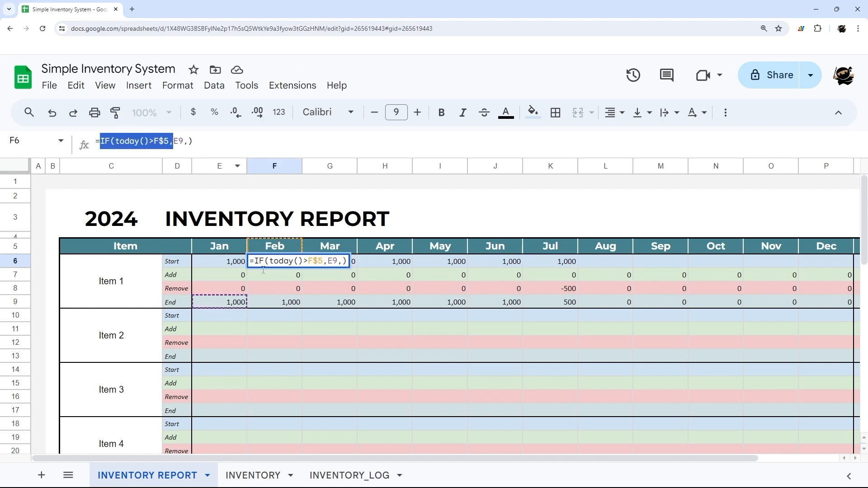
key("Escape")
left_click(267, 274)
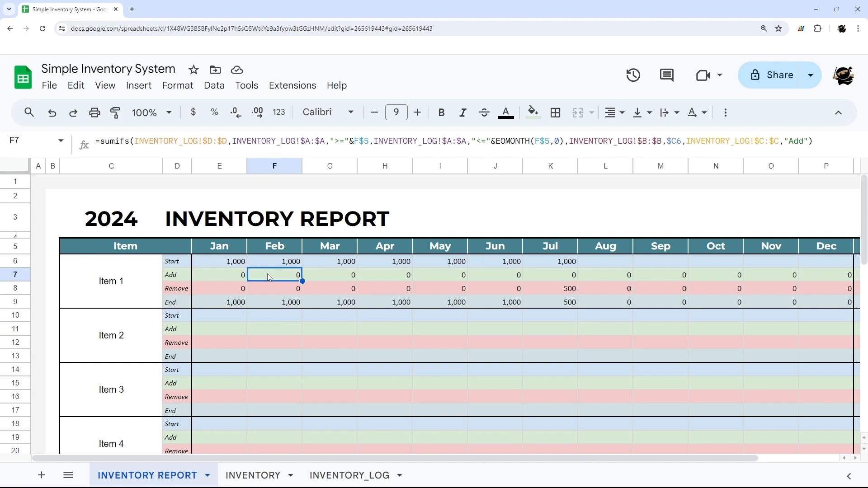
left_click(101, 141)
key("ctrl+v")
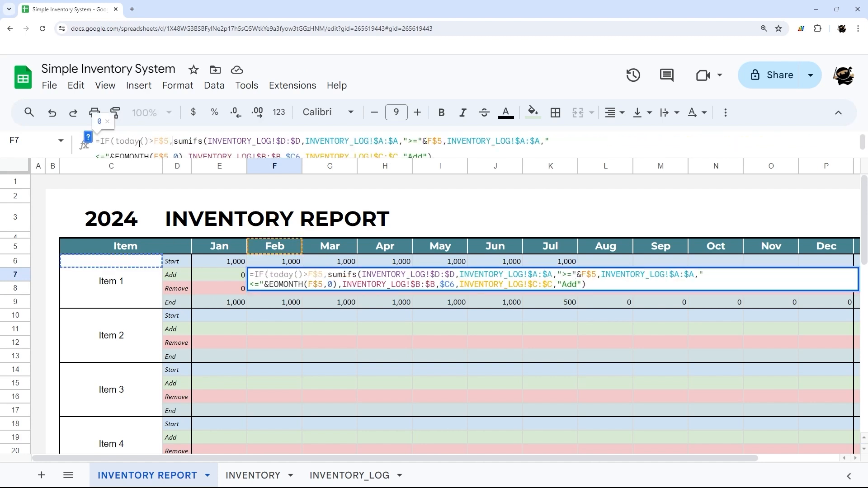
left_click(440, 150)
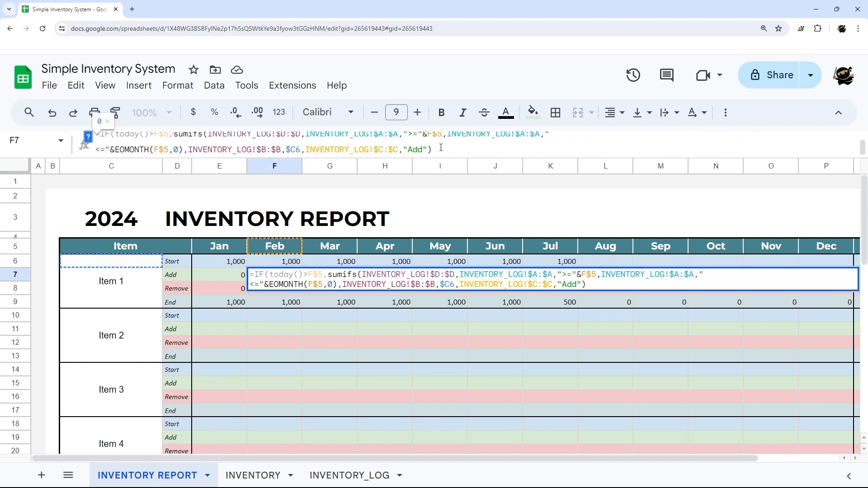
type(",0)")
key("Return")
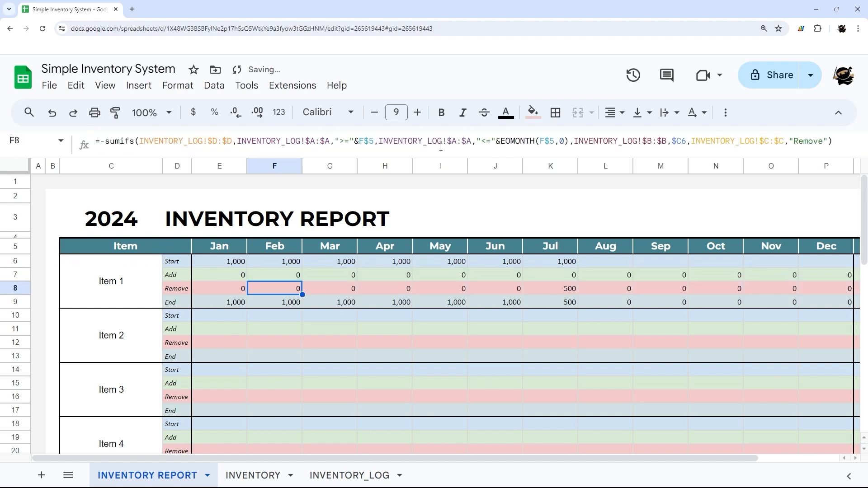
Wrap F8's negative Remove SUMIFS formula in the same IF(today()>F$5, …,) condition with a blank false value
left_click(100, 141)
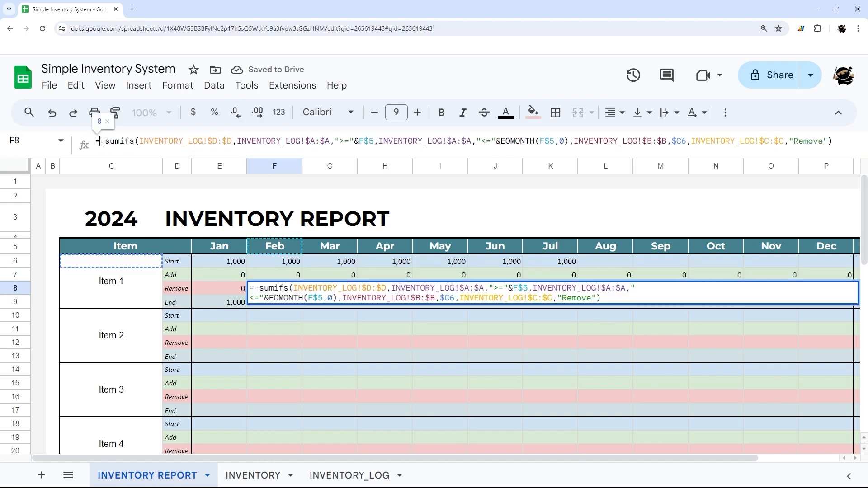
key("ctrl+v")
key("Delete")
left_click(469, 151)
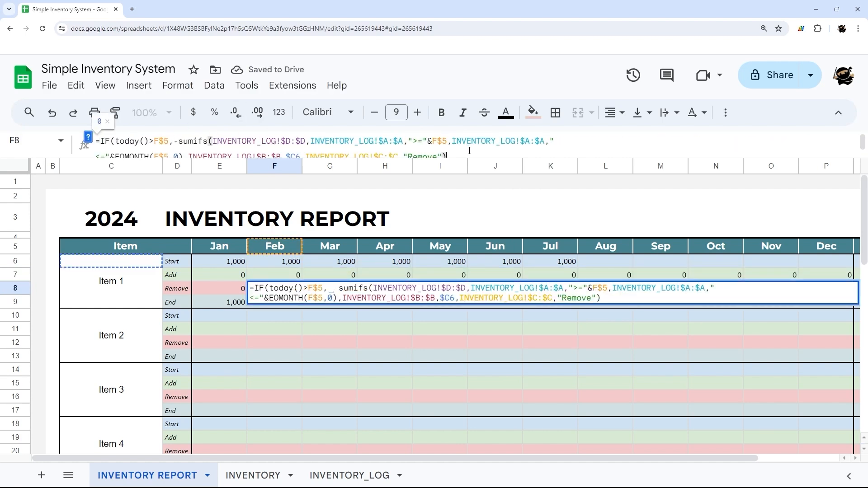
type(",0)")
key("Return")
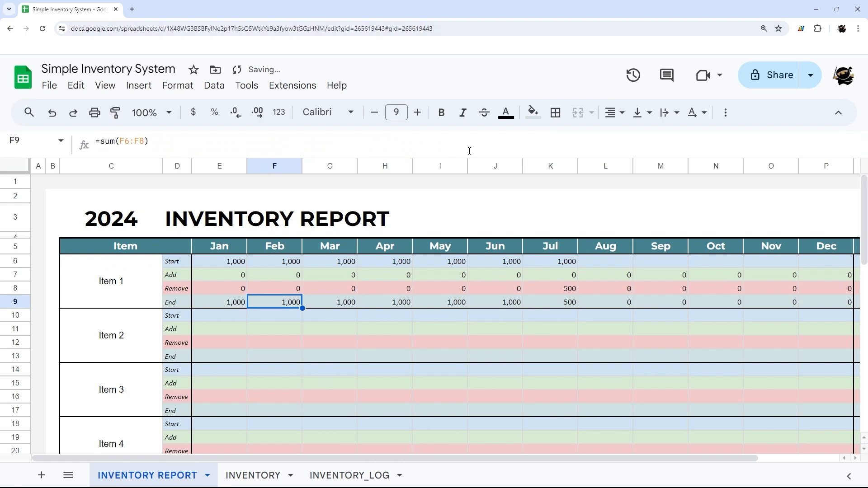
Change Item 1's February end stock formula in F9 to =IF(today()>F$5,sum(F6:F8),)
left_click(97, 141)
key("ctrl+v")
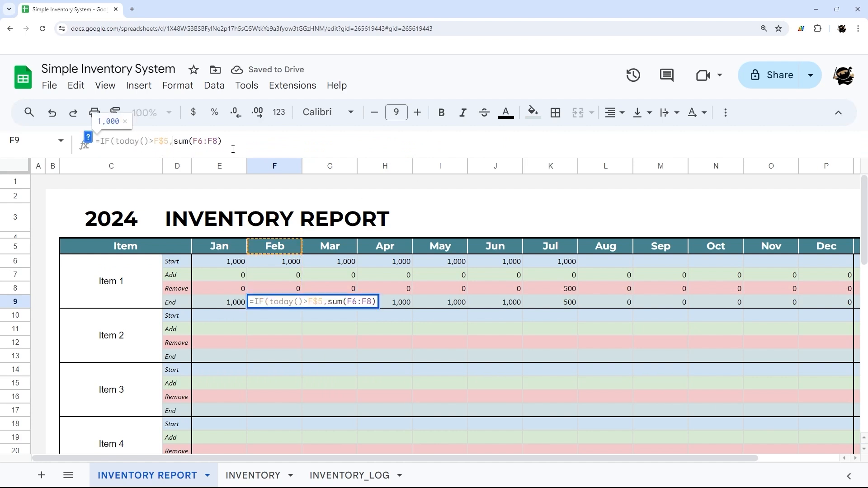
key("Delete")
left_click(235, 142)
type(",)")
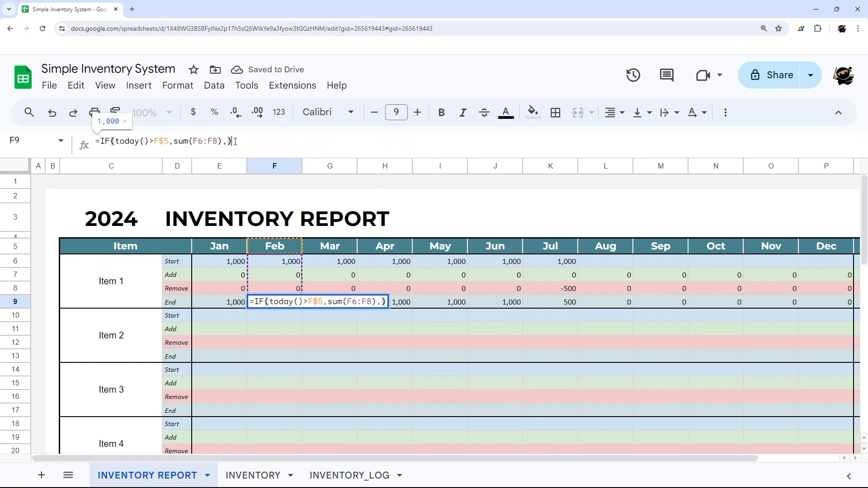
left_click_drag(225, 141, 227, 142)
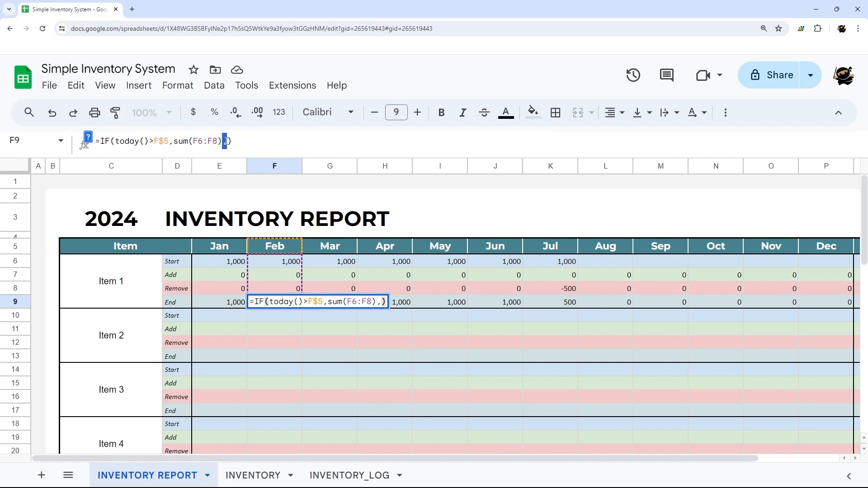
left_click(227, 141)
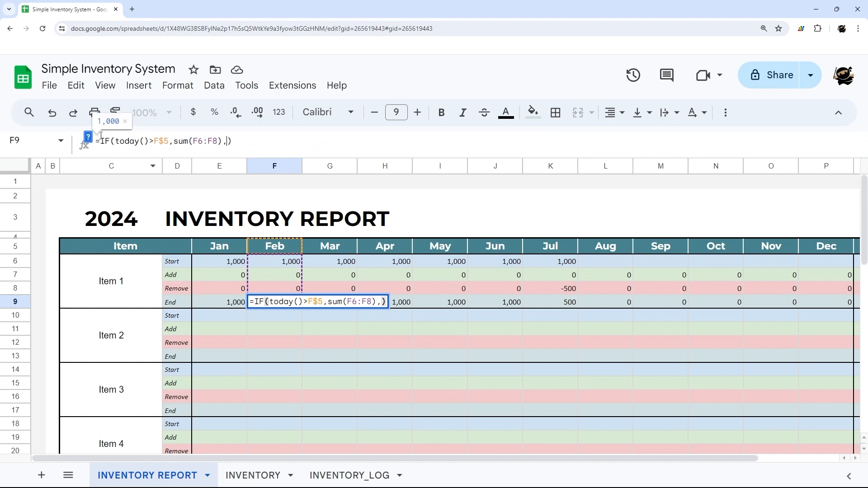
left_click_drag(115, 141, 169, 138)
left_click(227, 140)
key("Return")
Fill the conditional formulas in F7:F9 across to December in column P and review Item 1's block
left_click_drag(297, 280, 821, 306)
left_click(820, 306)
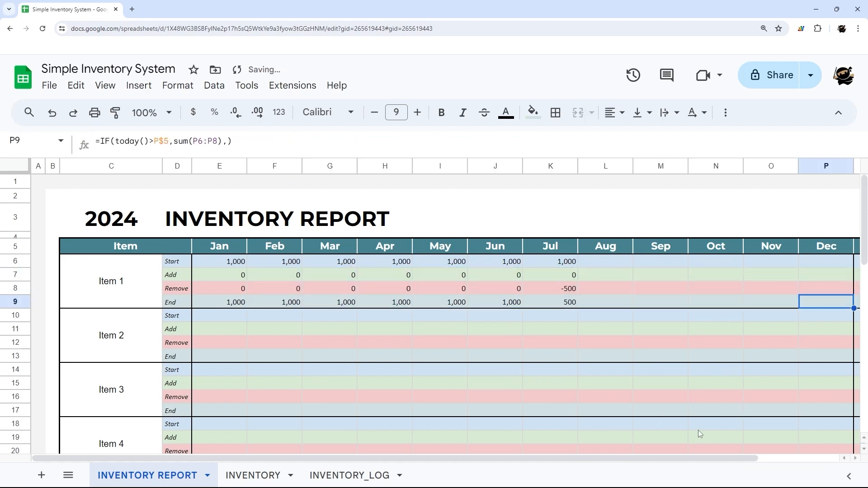
scroll(703, 315, "right", 3)
left_click(509, 263)
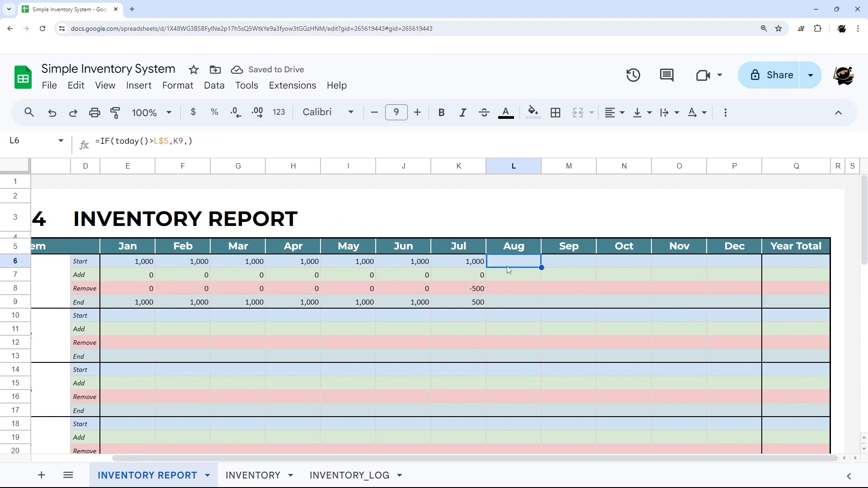
left_click(133, 264)
key("ctrl+shift+Right")
key("ctrl+shift+Down")
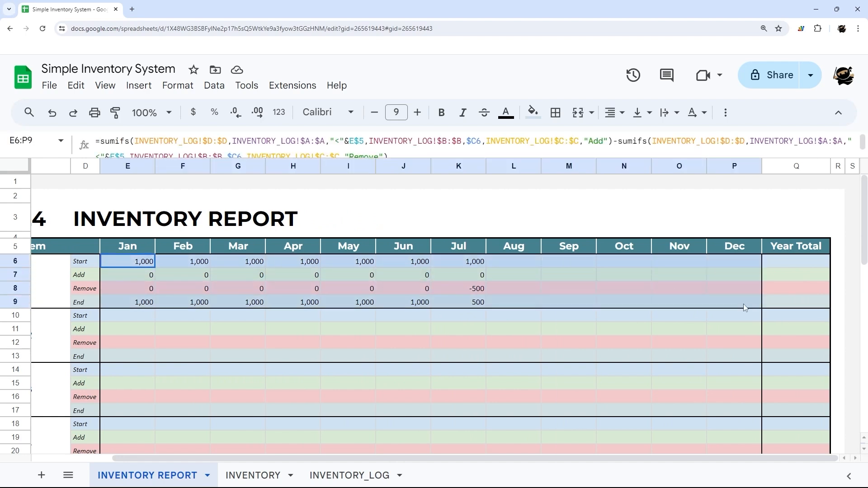
left_click(180, 262)
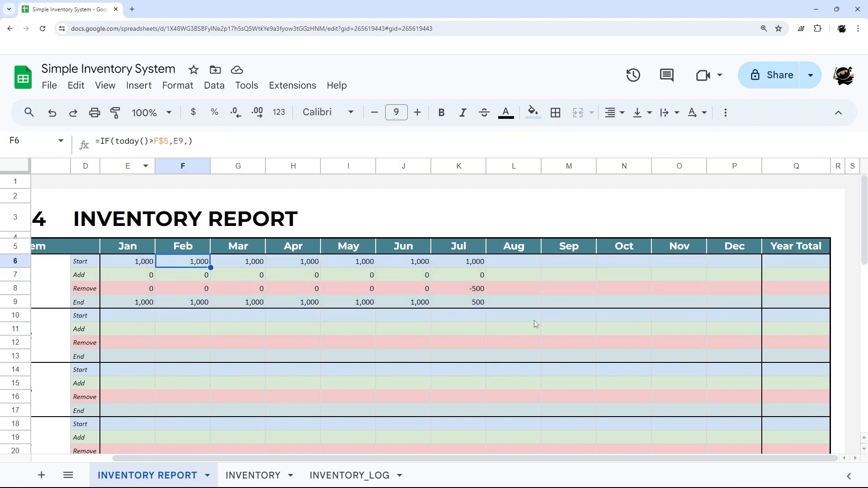
Set Item 1's Year Total start stock in Q6 to the January start stock with =E6
left_click(796, 265)
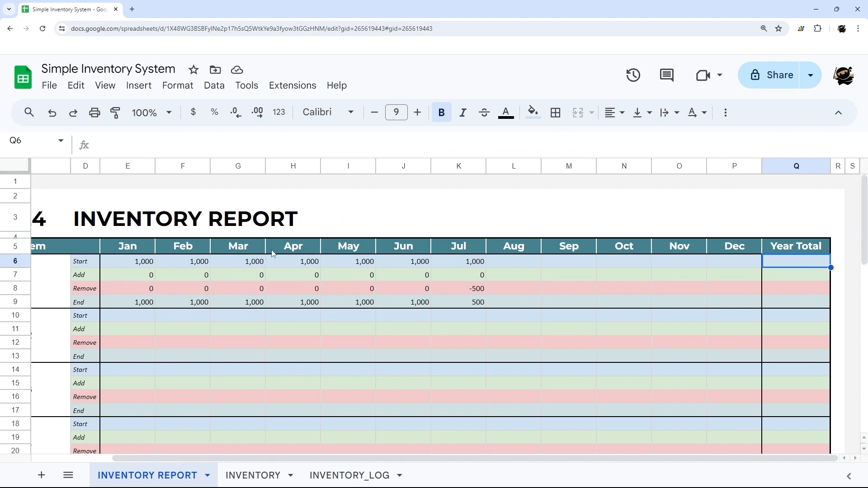
type("=")
left_click(129, 262)
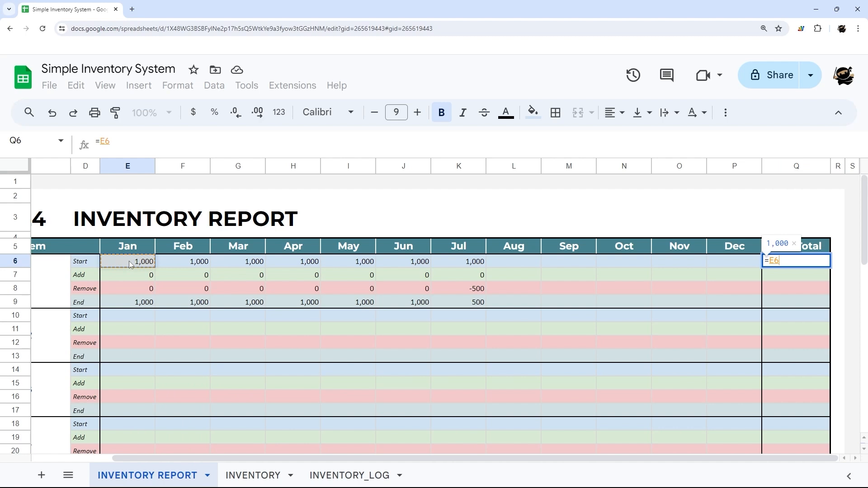
key("Return")
left_click(630, 362)
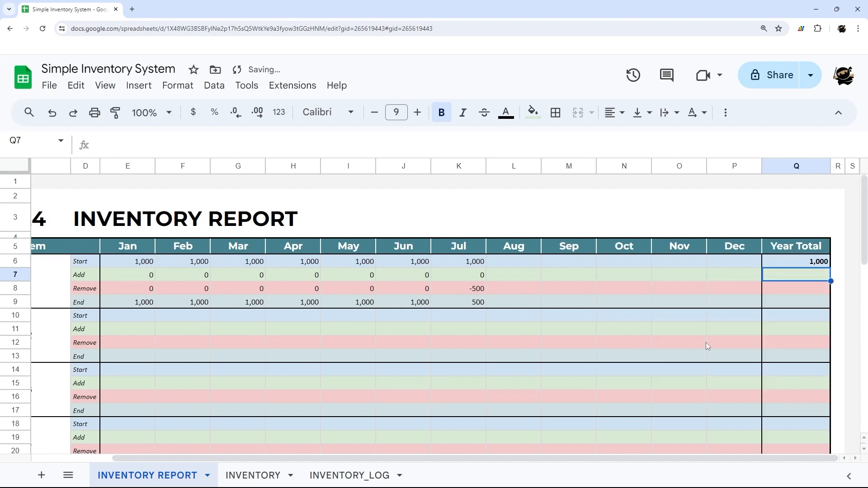
left_click(816, 264)
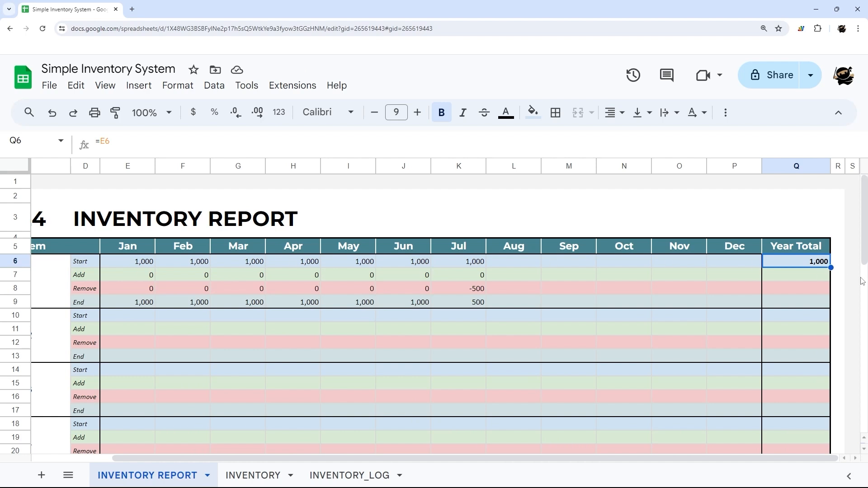
Total Item 1's yearly additions in Q7 with =sum(E7:P7) and fill the formula down to Q8 for removals
left_click(826, 280)
type("=sum(")
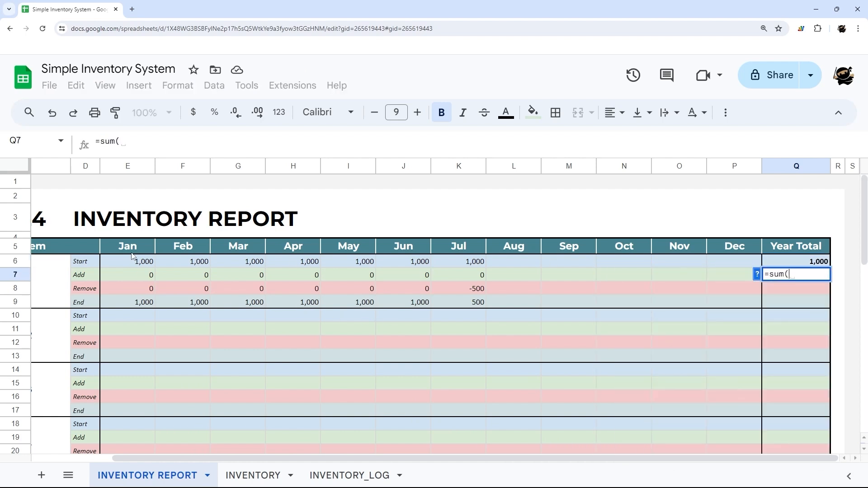
left_click_drag(132, 277, 728, 279)
key("Return")
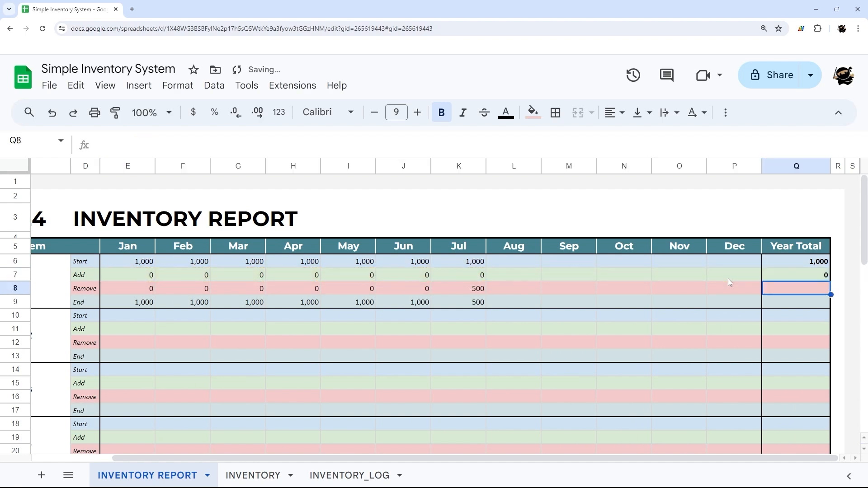
left_click(796, 277)
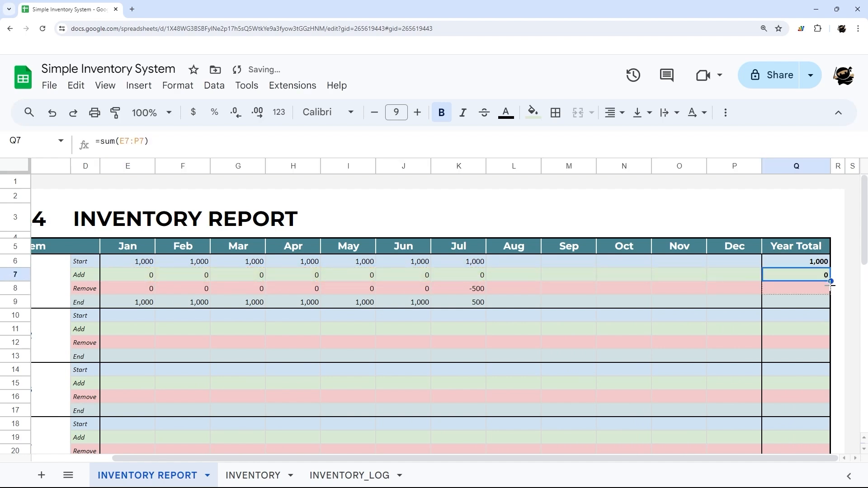
left_click_drag(830, 280, 799, 297)
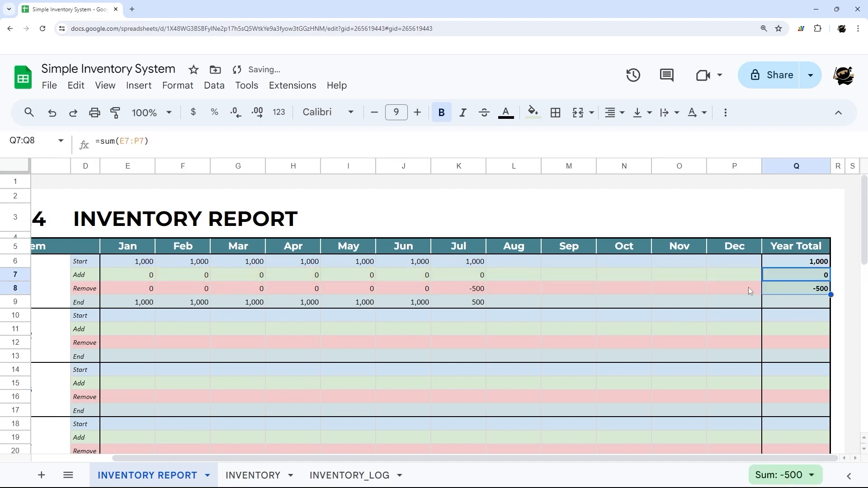
Change the fill color of Q8 back to the light red of the Remove row
left_click(818, 290)
left_click(533, 112)
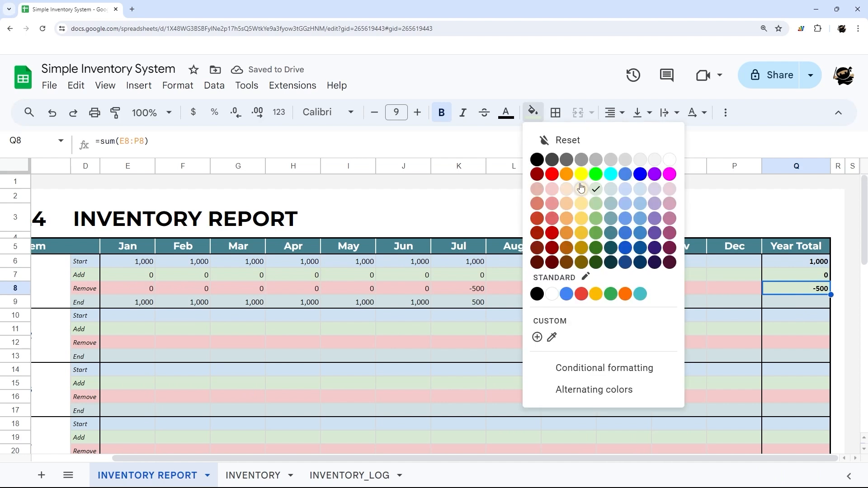
left_click(556, 193)
Calculate Item 1's Year Total end stock in Q9 with =sum(Q6:Q8)
left_click(798, 303)
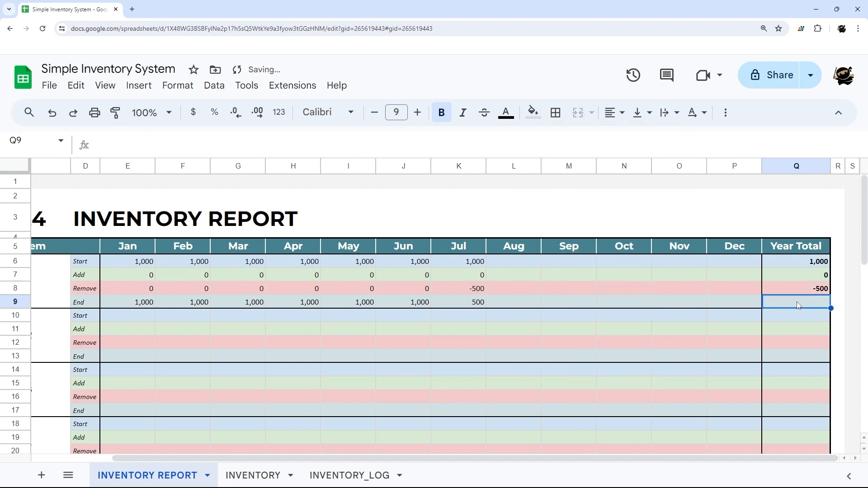
type("=su")
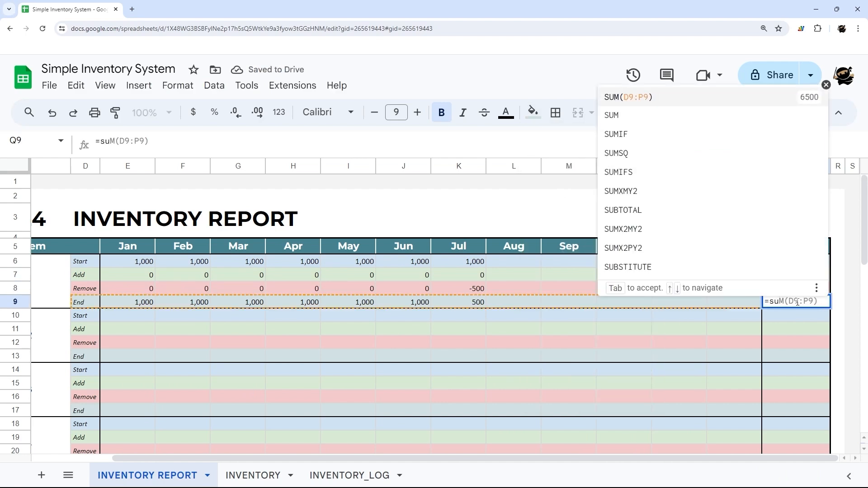
type("m(")
left_click_drag(808, 264, 812, 292)
key("Return")
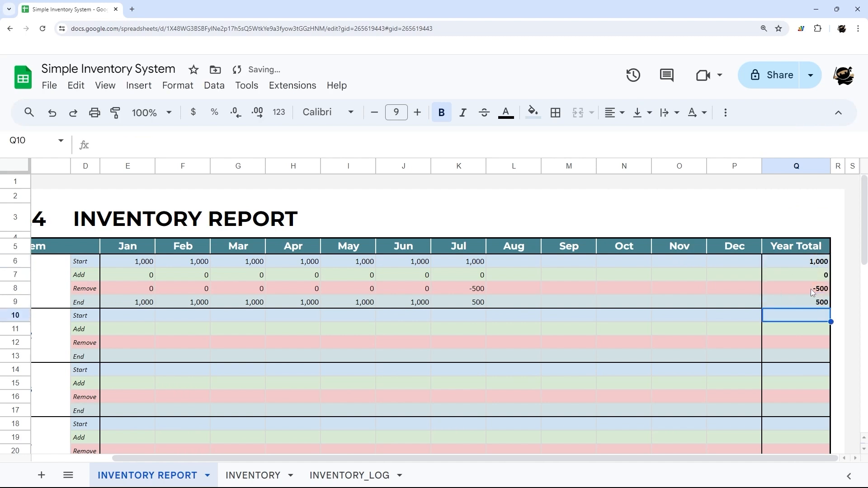
left_click(815, 302)
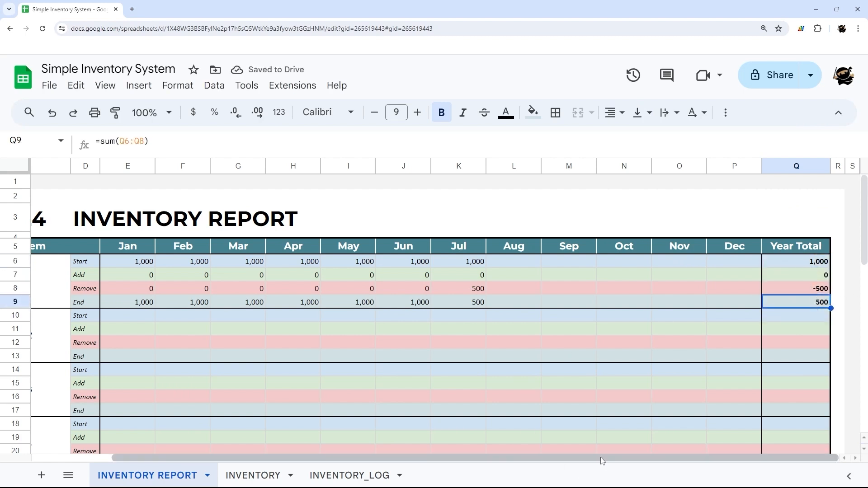
Copy Item 1's formula block E6:Q9 and paste it at E10 for Item 2
left_click_drag(603, 461, 552, 465)
left_click_drag(194, 266, 790, 300)
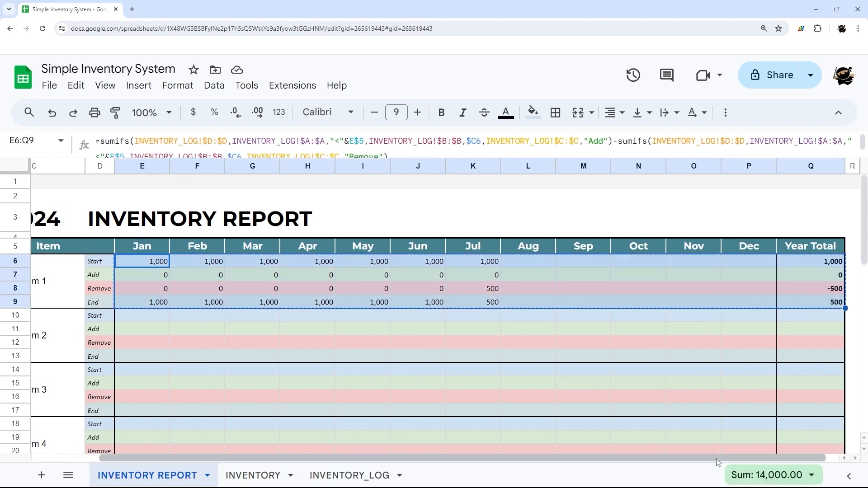
left_click_drag(716, 459, 648, 459)
key("ctrl+c")
right_click(231, 259)
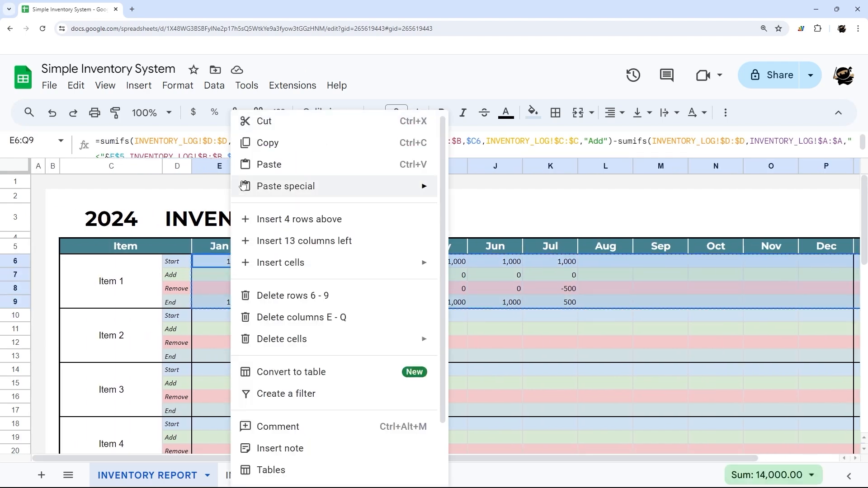
left_click(274, 144)
right_click(237, 317)
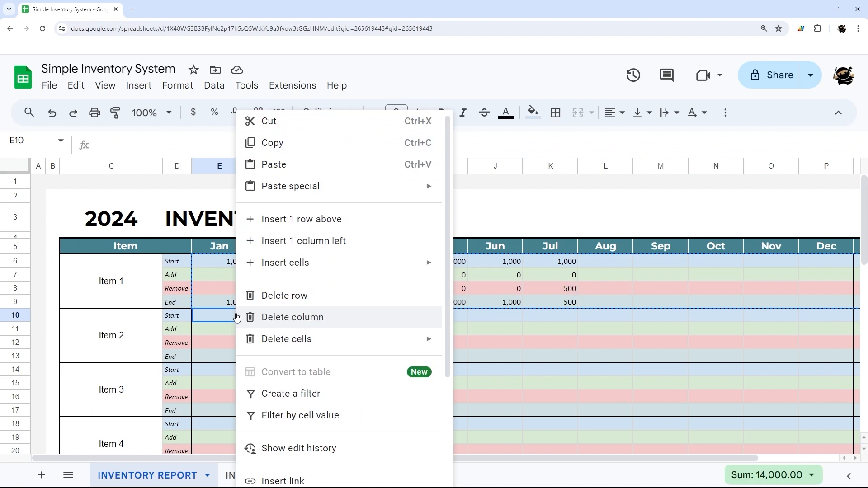
left_click(283, 174)
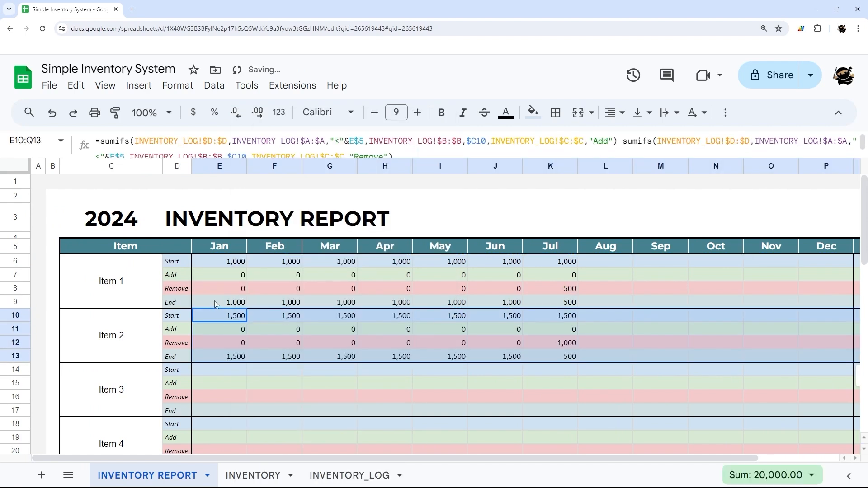
Paste the copied item formula block at E14, E18, E22 and E26 to fill Items 3 through 6
right_click(233, 372)
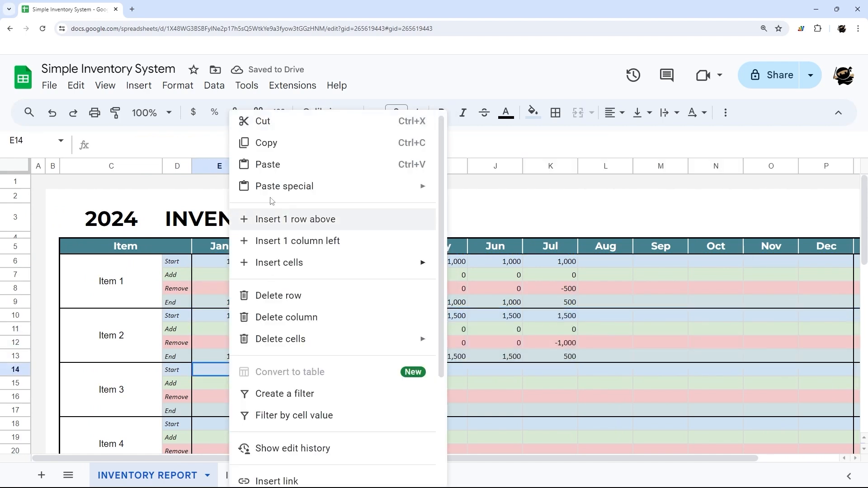
left_click(273, 164)
scroll(244, 330, "down", 3)
left_click(227, 290)
key("ctrl+v")
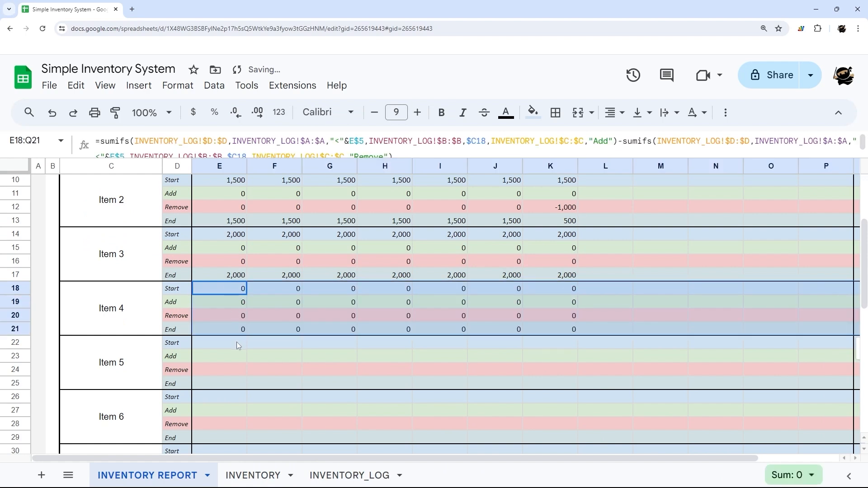
left_click(234, 343)
key("ctrl+v")
left_click(230, 402)
key("ctrl+v")
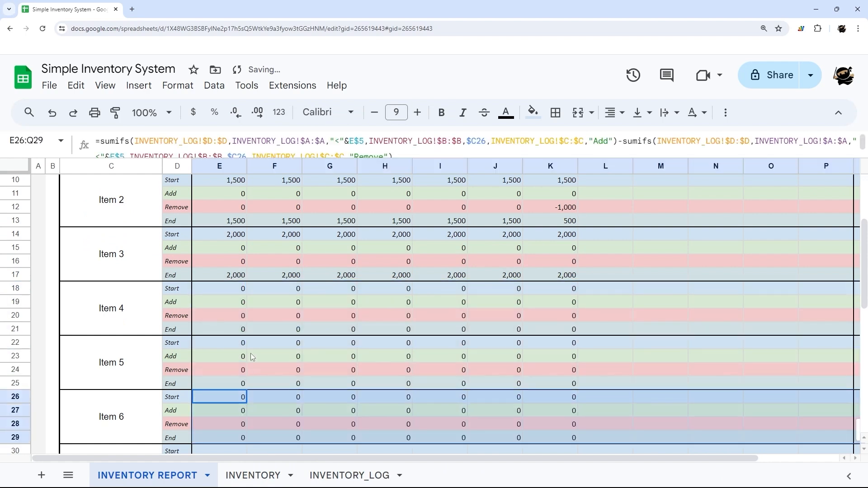
Paste the same formula block at E30, E34, E38 and E42 to fill Items 7 through 10
scroll(250, 353, "down", 3)
left_click(238, 319)
key("ctrl+v")
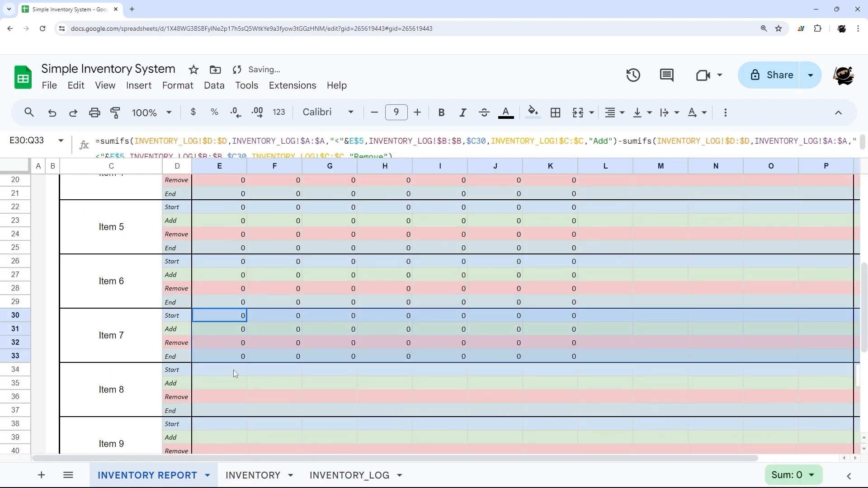
left_click(233, 370)
key("ctrl+v")
scroll(253, 348, "down", 3)
left_click(232, 293)
key("ctrl+v")
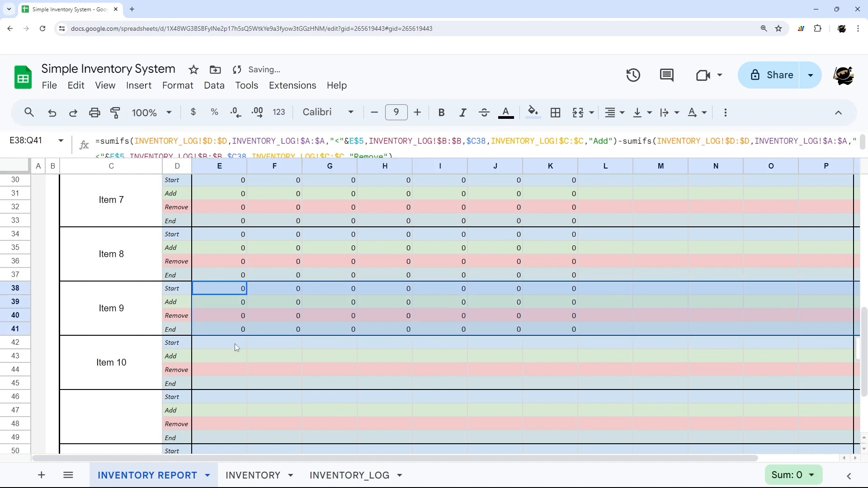
left_click(234, 343)
key("ctrl+v")
Paste the formula block at E46 and E50 for the two unnamed item blocks at the end of the report
scroll(240, 370, "down", 2)
left_click(226, 307)
key("ctrl+v")
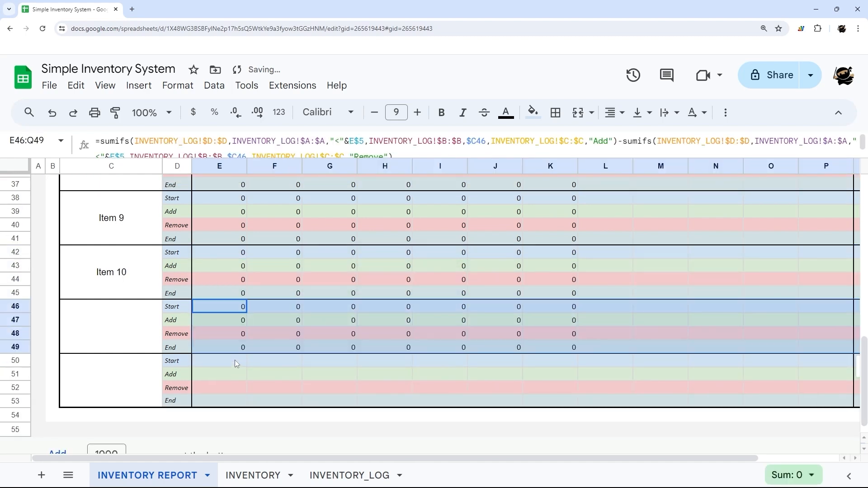
left_click(235, 362)
key("ctrl+v")
scroll(291, 320, "up", 12)
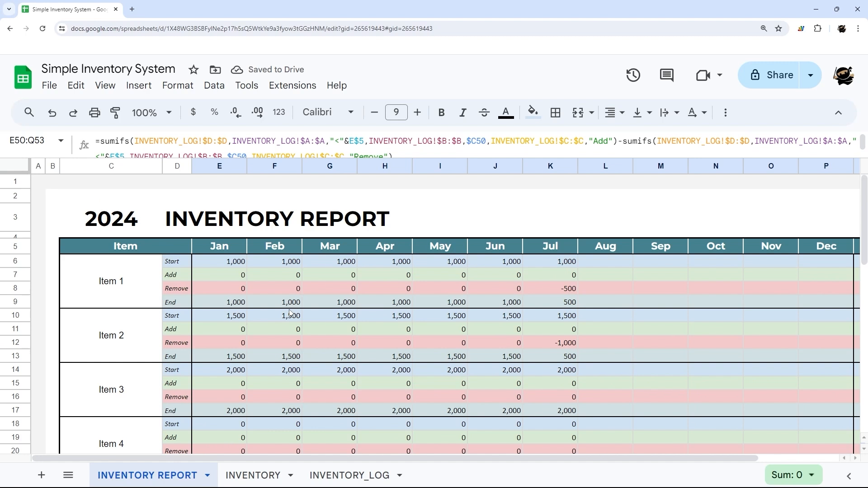
Enter the date 5/8/2024 in A7 of the INVENTORY_LOG sheet as a new test transaction
left_click_drag(122, 397, 574, 396)
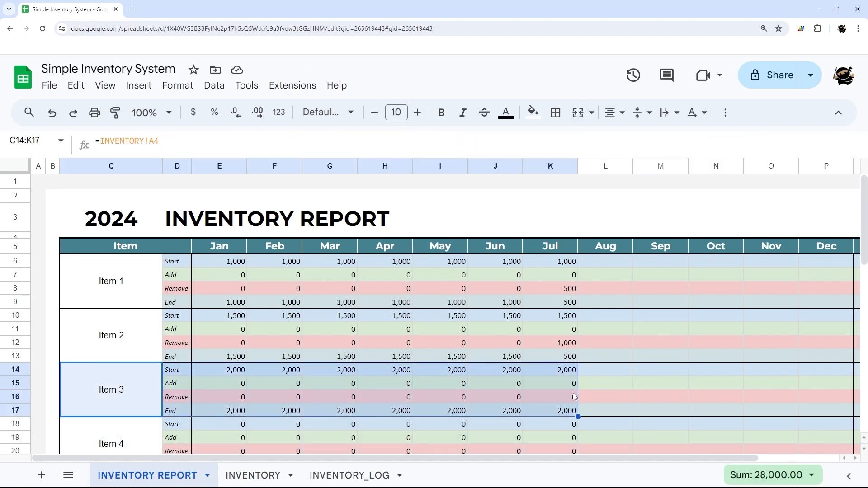
left_click(506, 379)
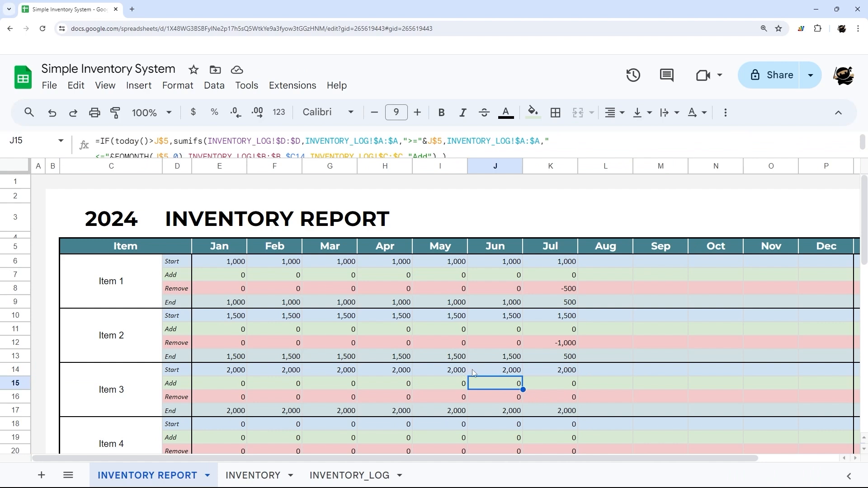
left_click(451, 384)
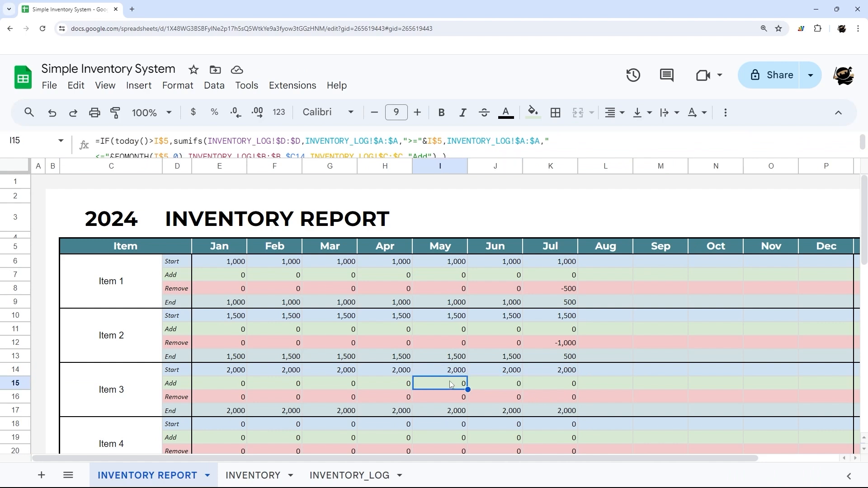
left_click(496, 395)
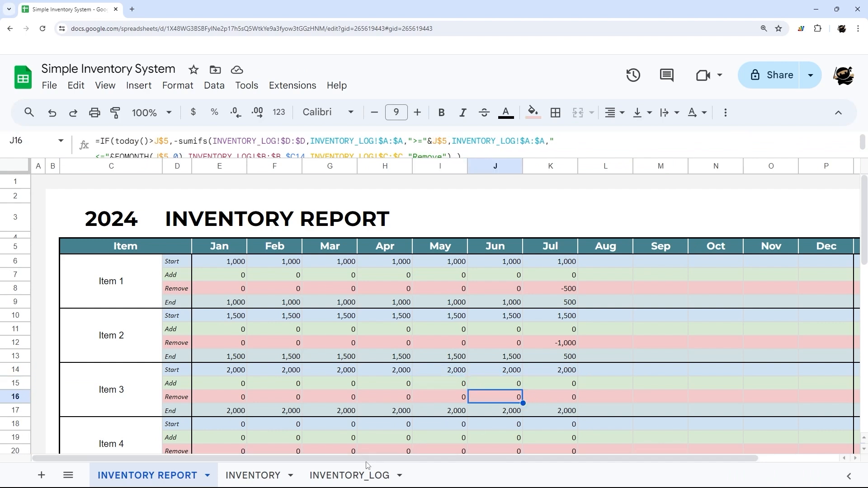
left_click(356, 478)
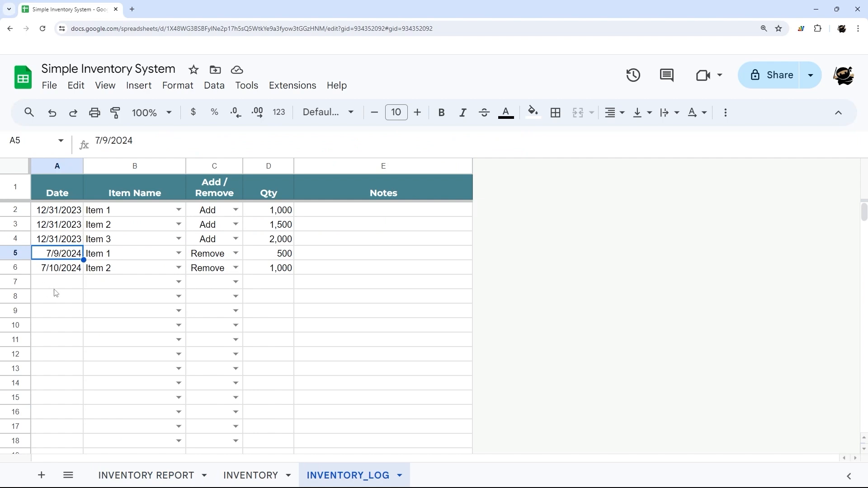
double_click(64, 273)
left_click(154, 257)
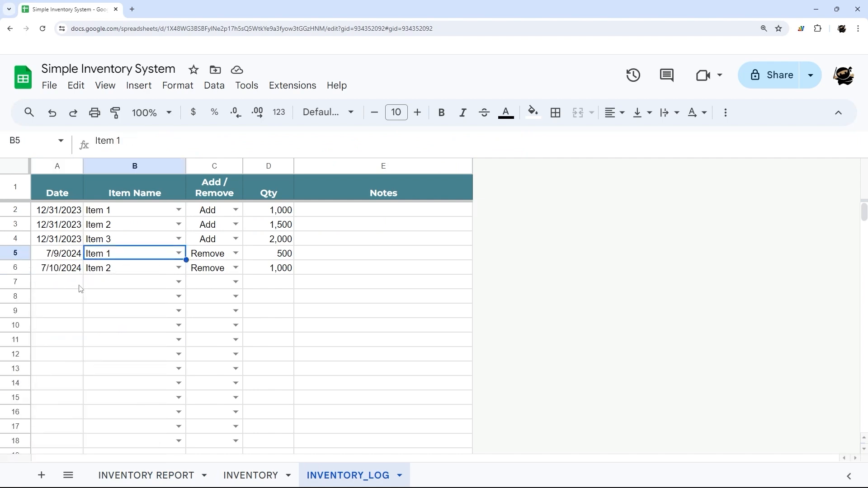
double_click(74, 282)
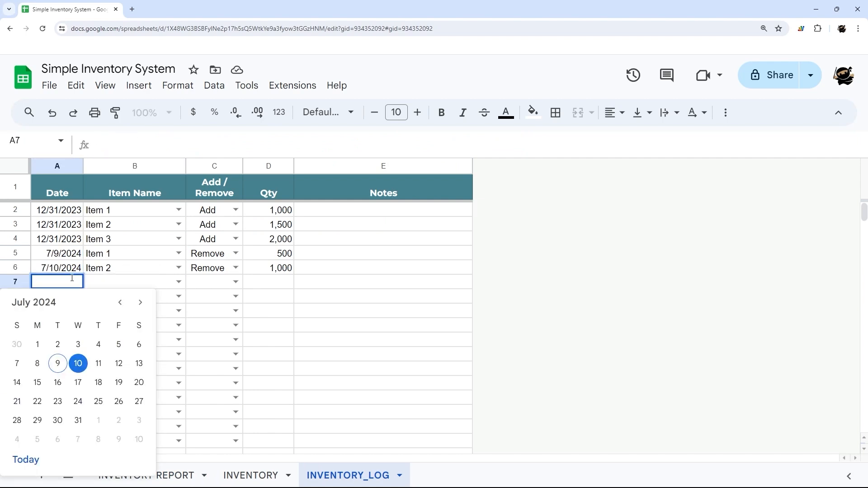
left_click(121, 303)
left_click(121, 302)
left_click(78, 363)
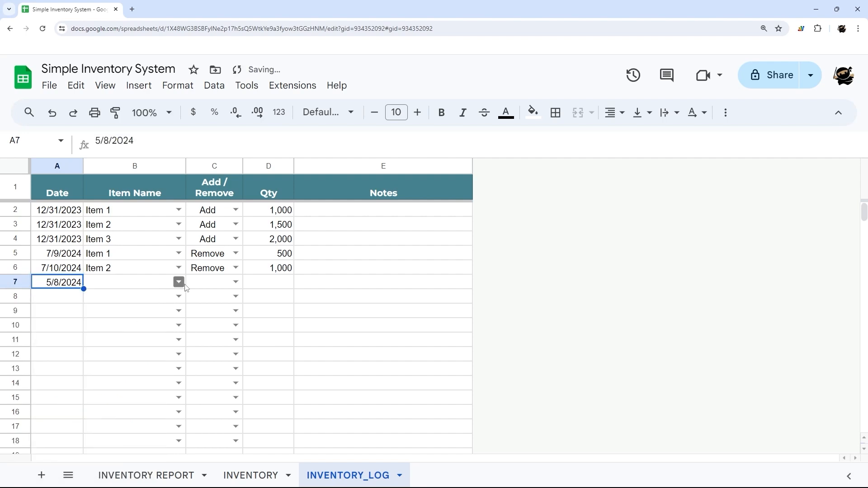
Complete log row 7 with Item 2, Add and a quantity of 250
left_click(179, 282)
left_click(104, 335)
left_click(228, 283)
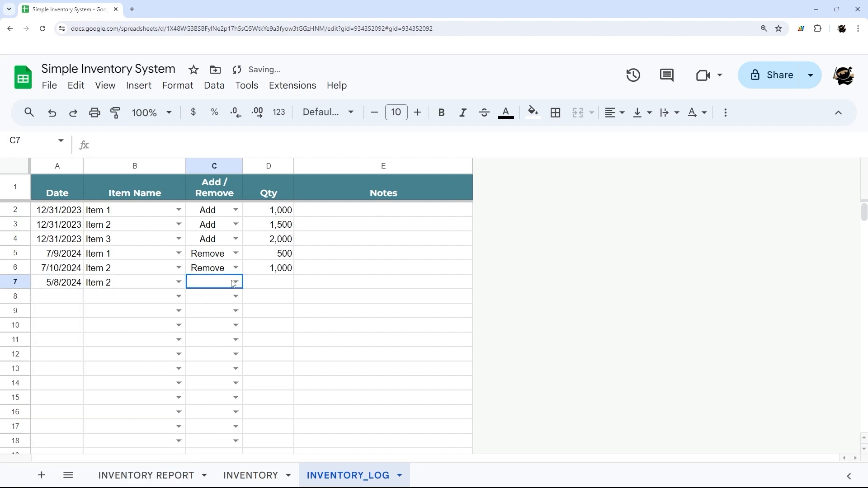
left_click(235, 282)
left_click(198, 297)
left_click(266, 278)
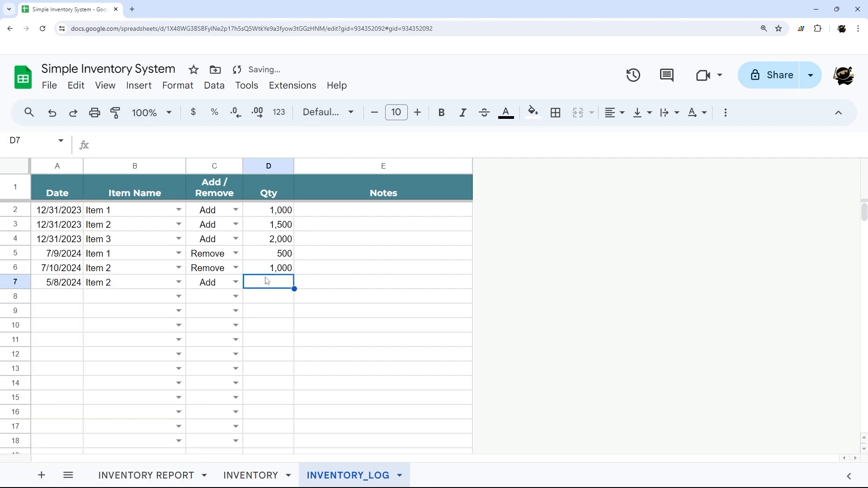
type("250")
key("Return")
Start another transaction in log row 8 with the date 6/11/2024 and Item 2
double_click(73, 296)
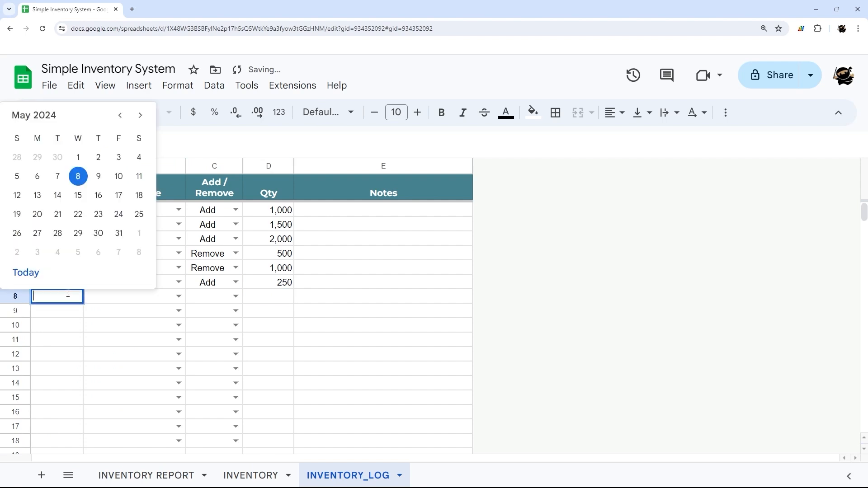
left_click(140, 115)
left_click(58, 196)
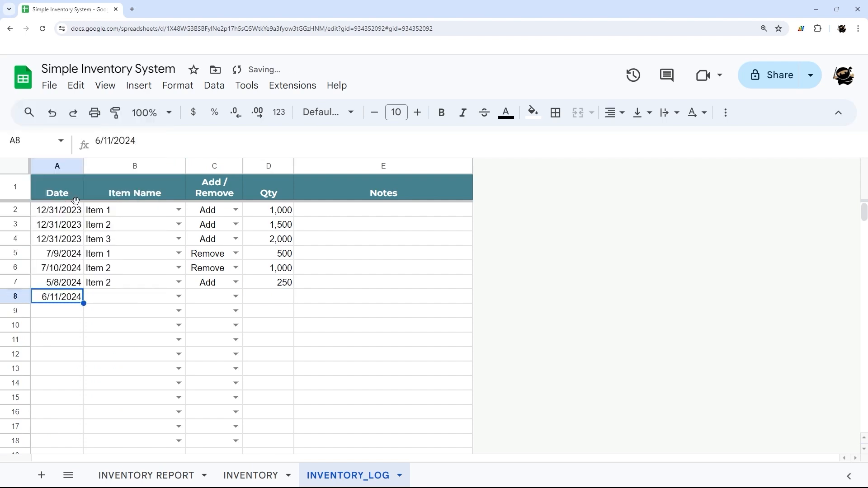
left_click(179, 296)
left_click(123, 351)
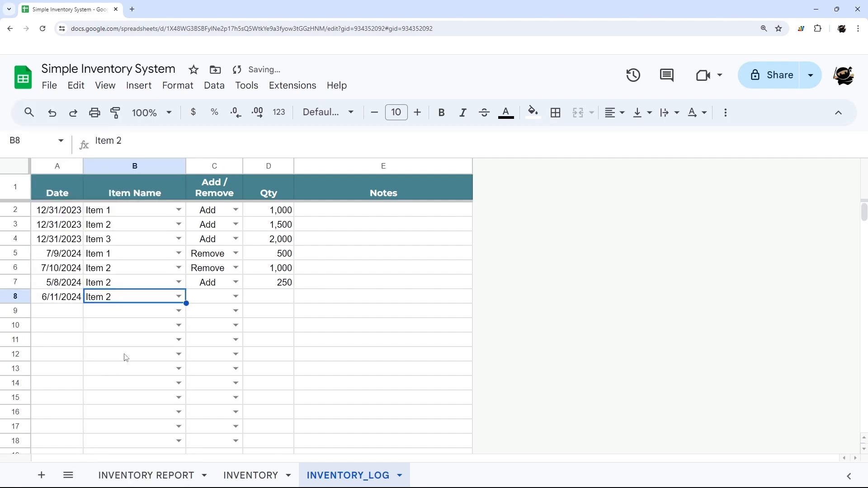
Check the report, then change the item name to Item 3 in log rows 7 and 8
left_click(161, 480)
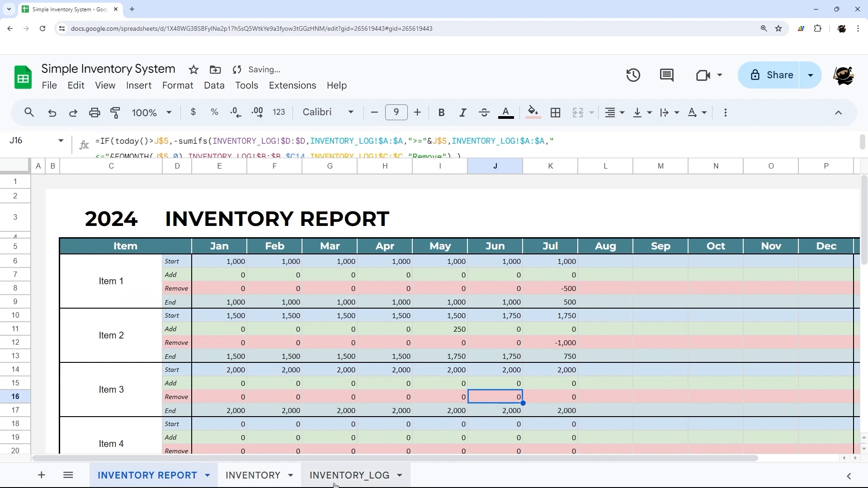
left_click(350, 476)
left_click(178, 281)
left_click(119, 356)
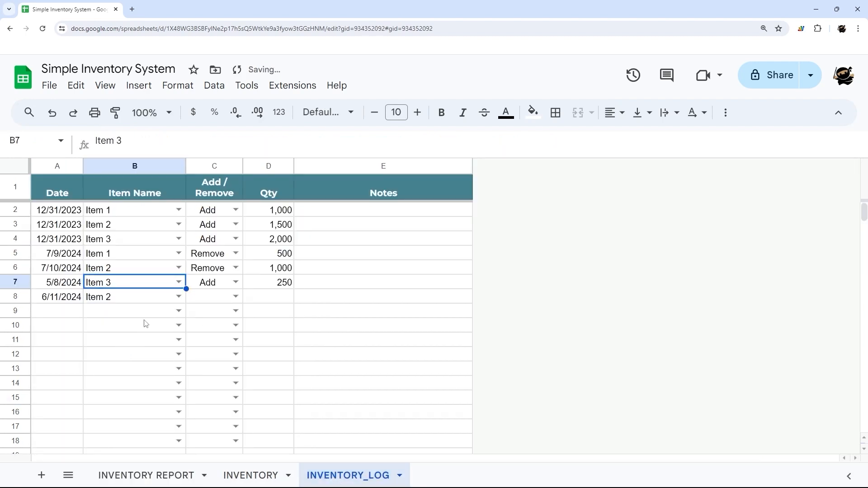
left_click(178, 296)
left_click(113, 369)
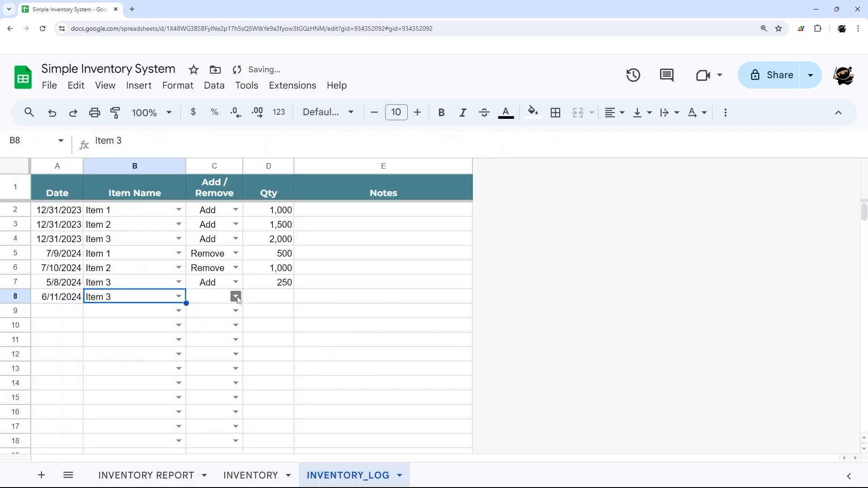
Complete log row 8 as a Remove transaction with a quantity of 300
left_click(235, 297)
left_click(228, 334)
left_click(268, 302)
type("00")
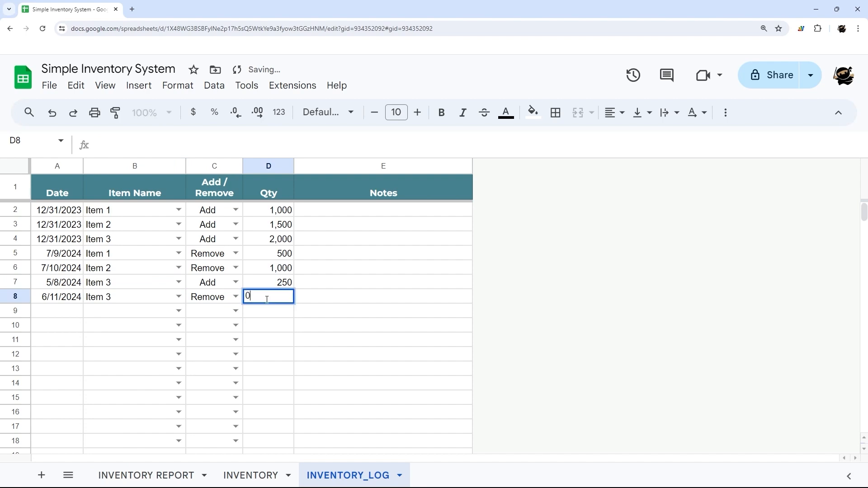
key("BackSpace")
key("BackSpace")
type("300")
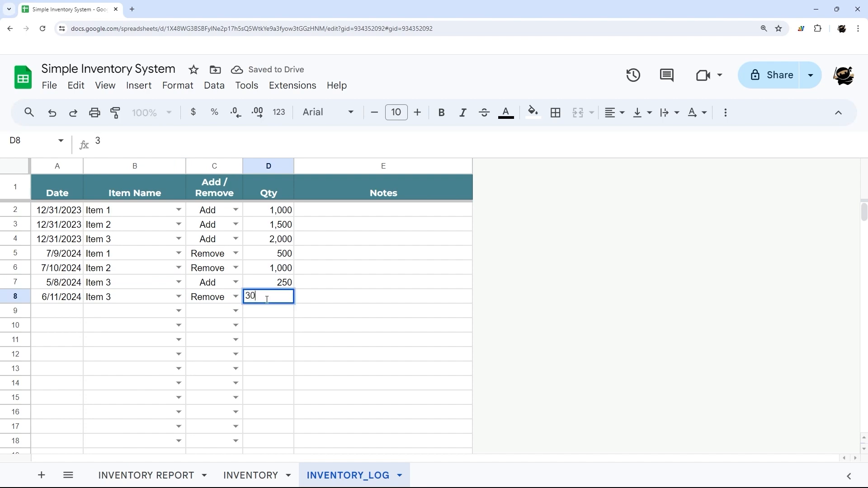
key("Return")
Check how Item 3's May addition and June removal carry through its start and end stock in INVENTORY REPORT
left_click(146, 475)
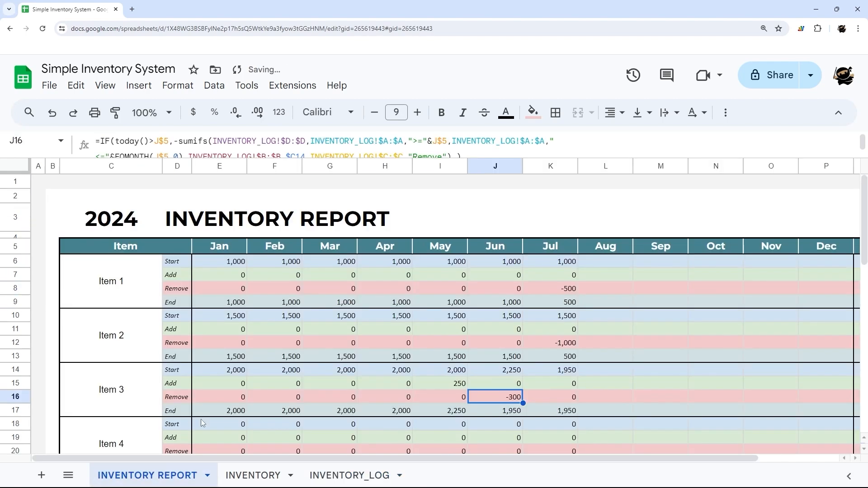
scroll(348, 368, "down", 2)
left_click_drag(140, 351, 525, 352)
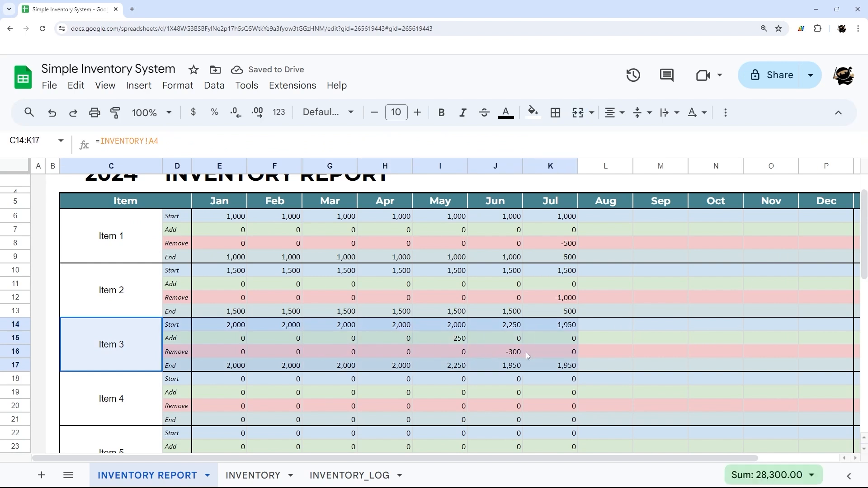
left_click(461, 342)
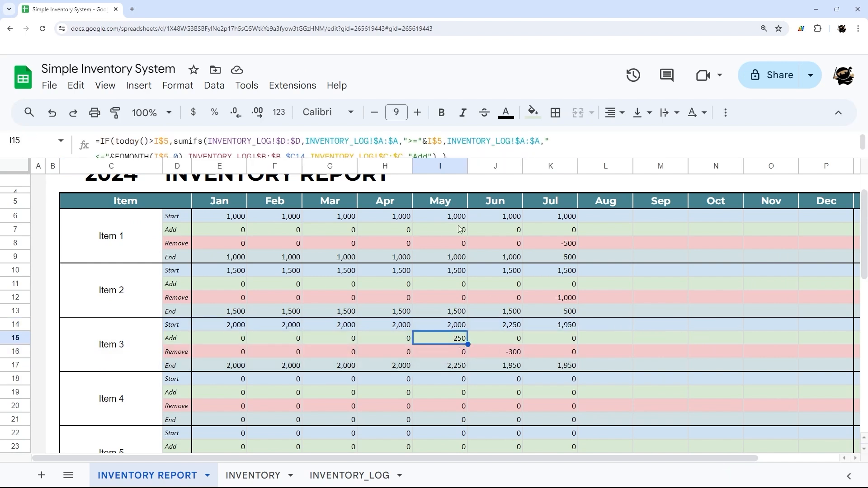
left_click(512, 355)
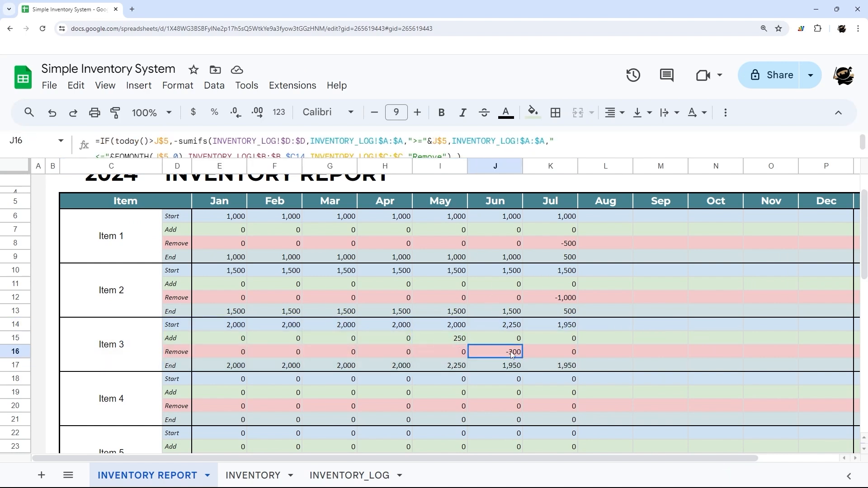
left_click(490, 168)
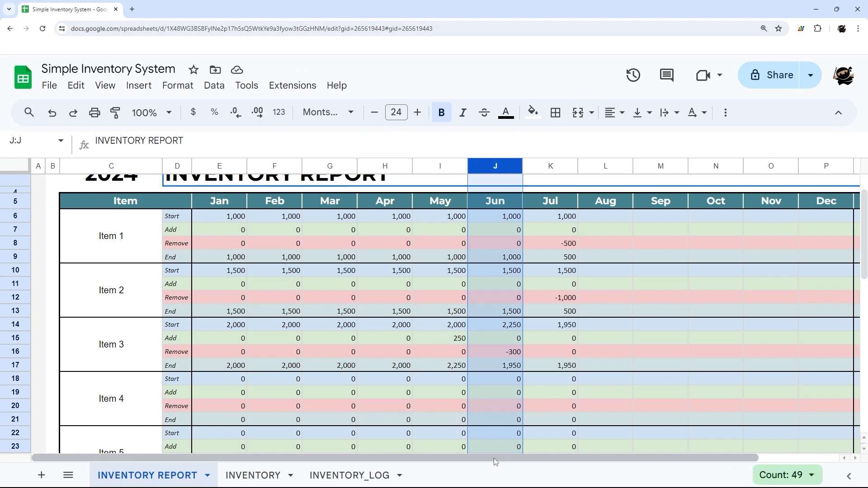
left_click(466, 326)
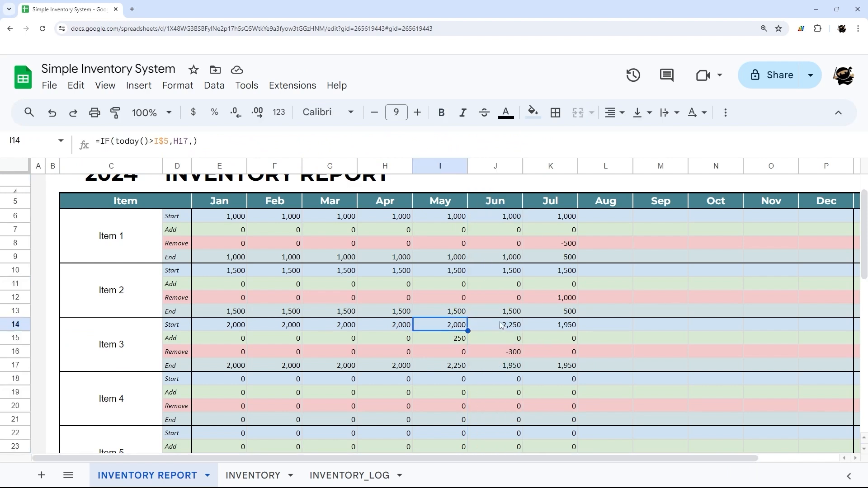
left_click(513, 370)
left_click(461, 367)
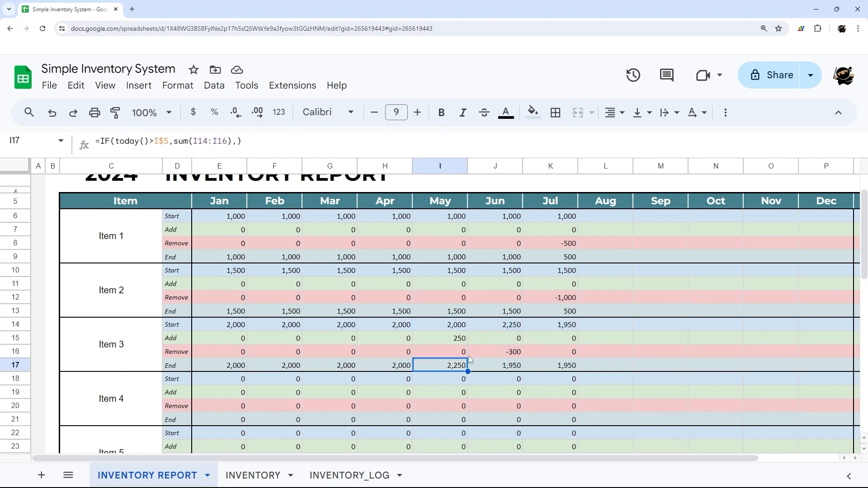
scroll(201, 238, "up", 1)
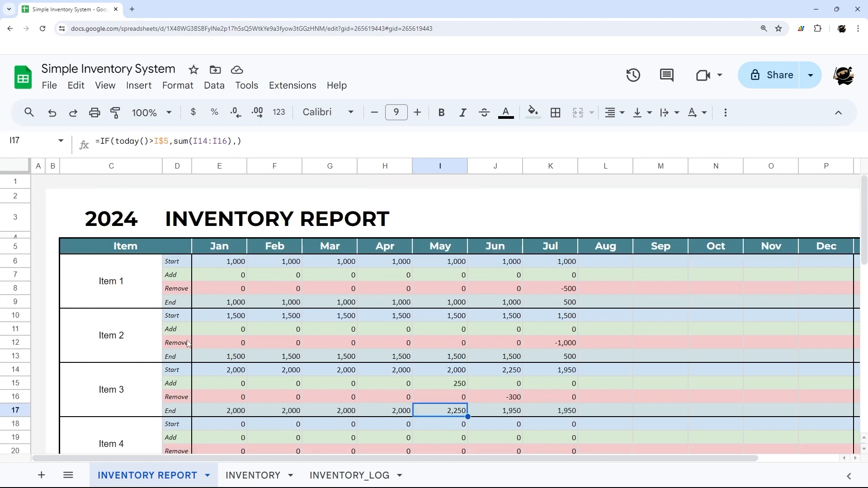
Compare Item 3's current quantity in the INVENTORY sheet with the Year Total column of the report
left_click(253, 475)
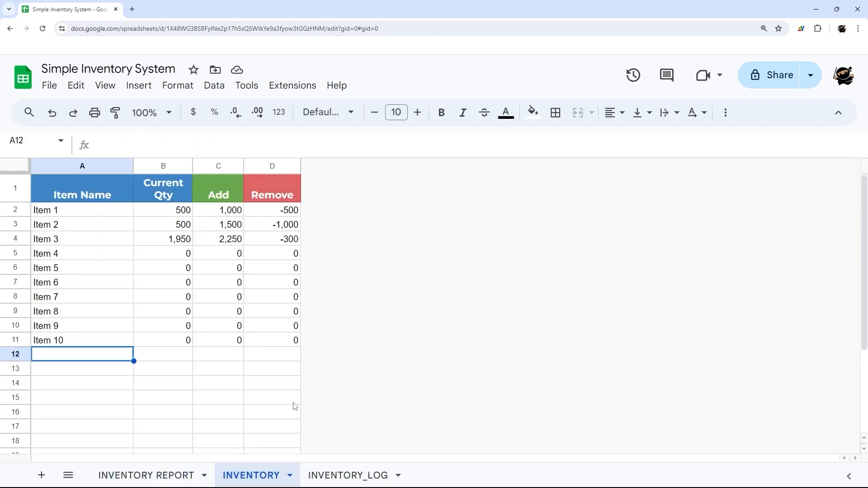
left_click(165, 476)
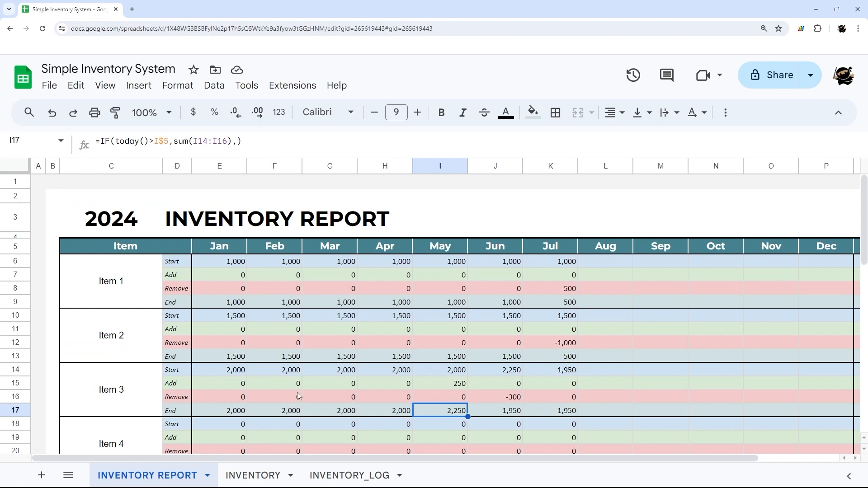
left_click_drag(301, 457, 463, 467)
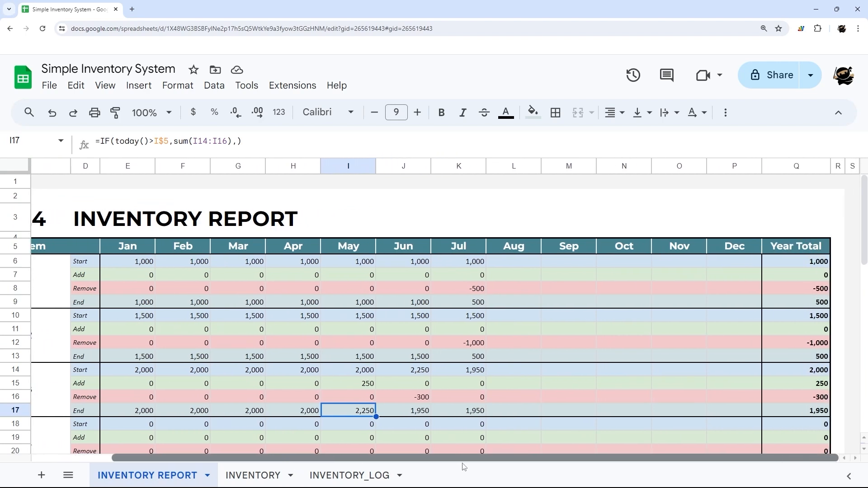
left_click_drag(314, 458, 234, 454)
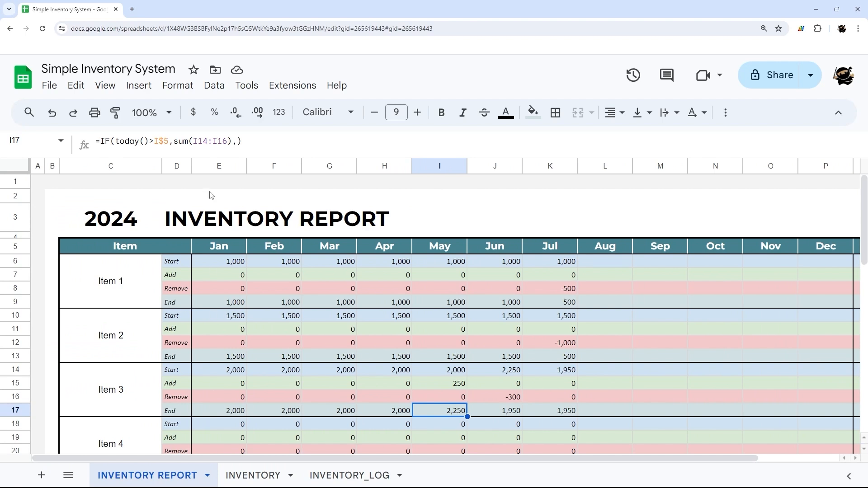